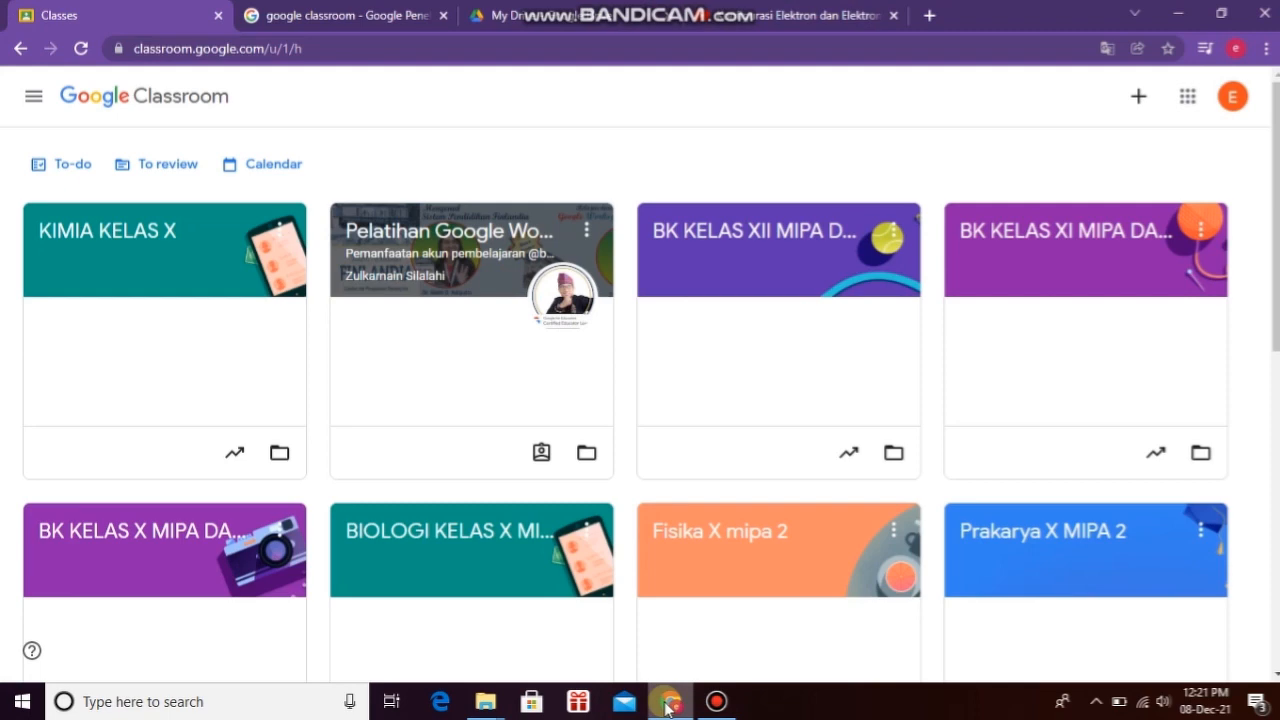
Step: Create a new class named 'XI MIPA 1' with subject 'KIMIA'
left_click(337, 20)
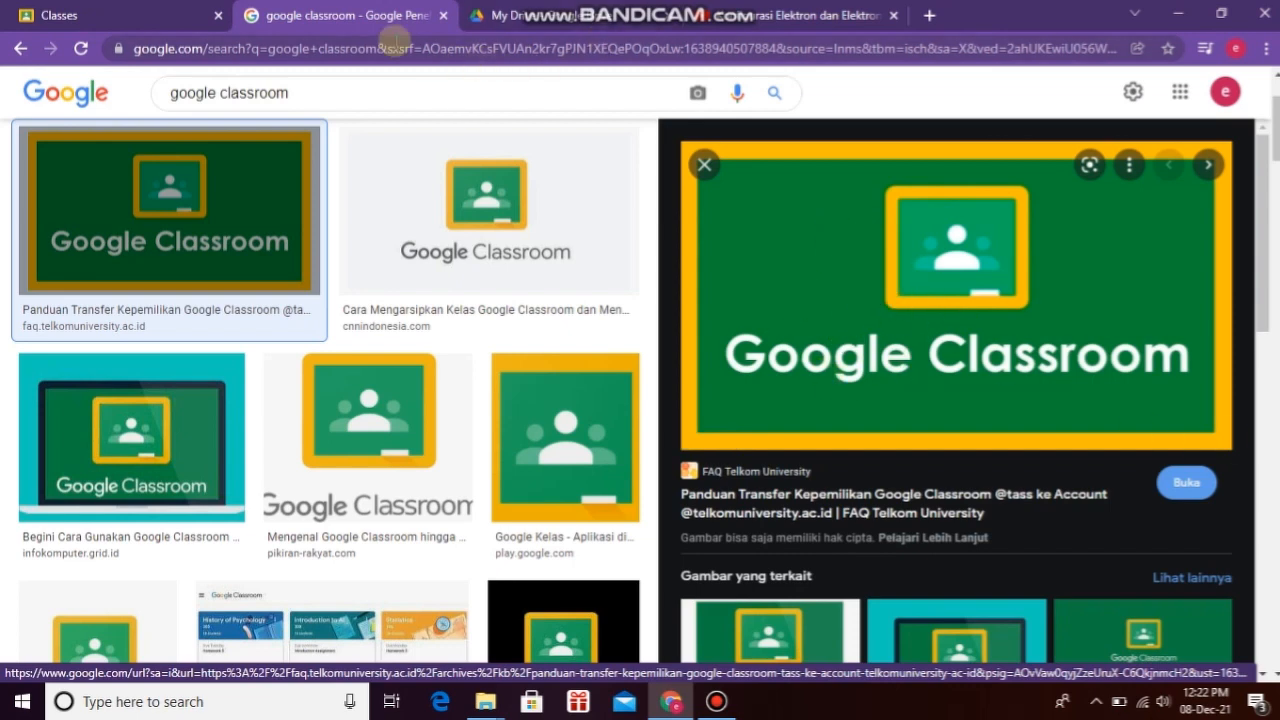
left_click(97, 23)
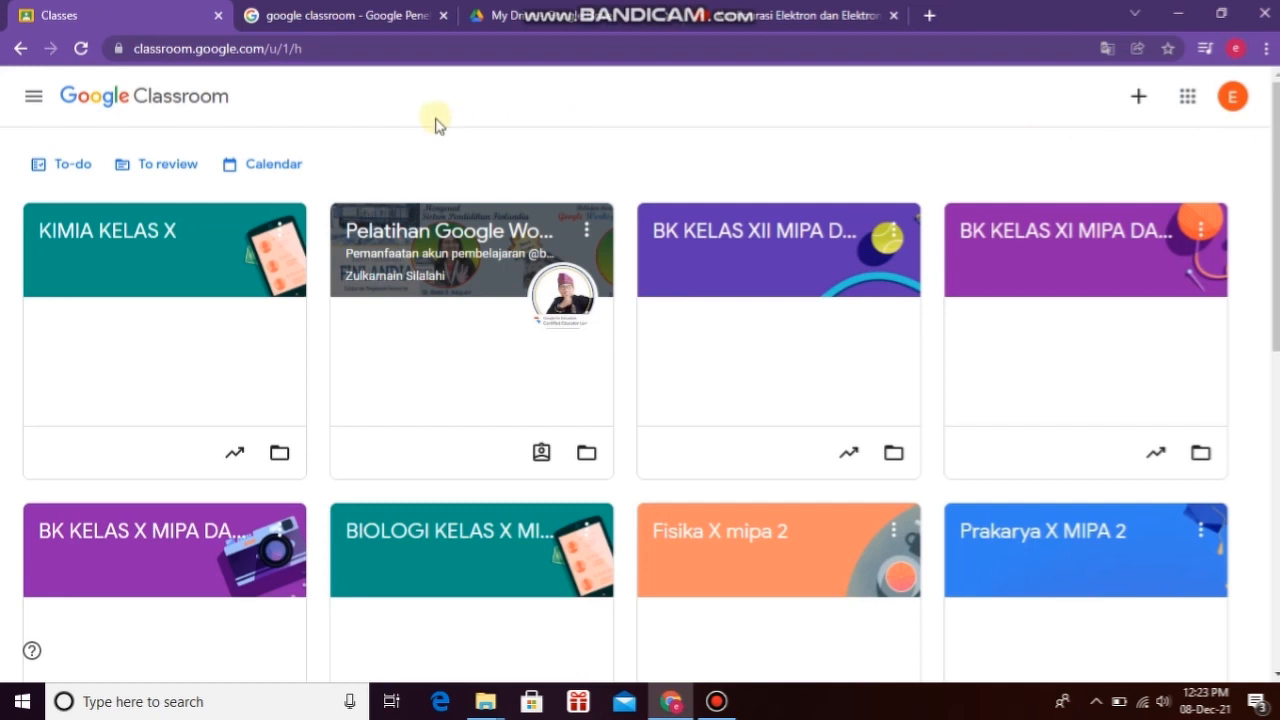
left_click(1138, 100)
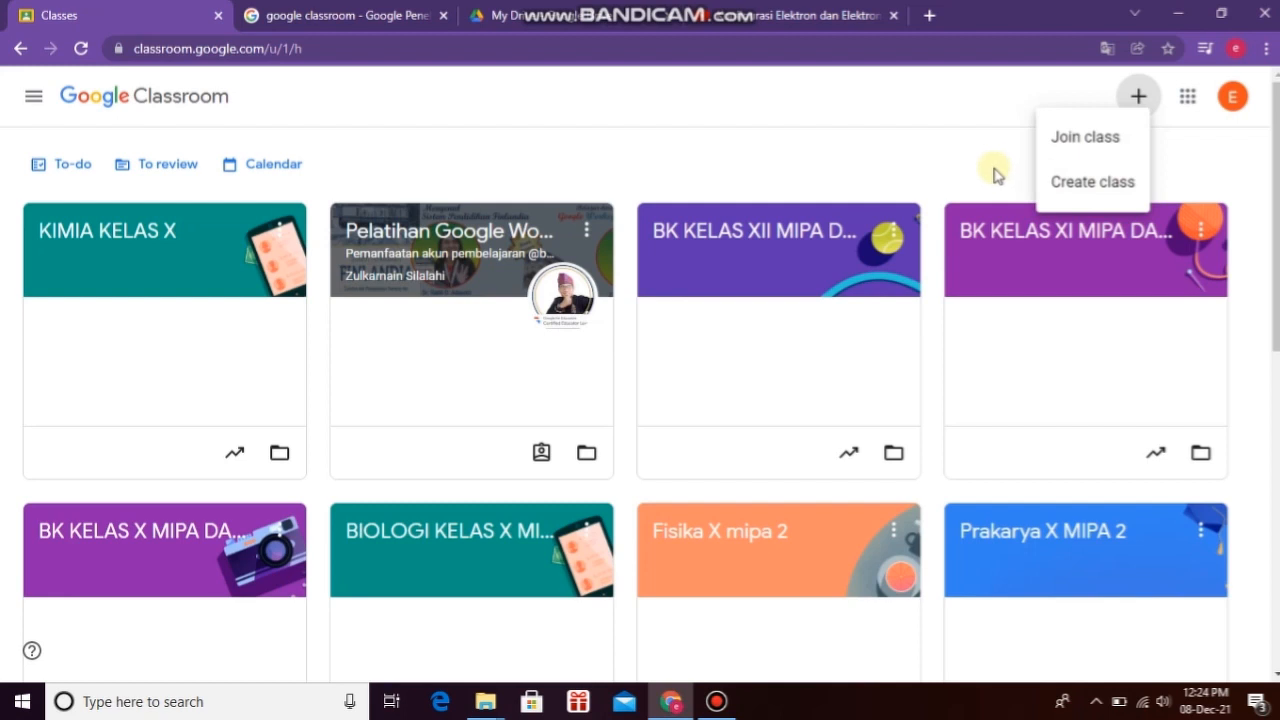
left_click(1098, 186)
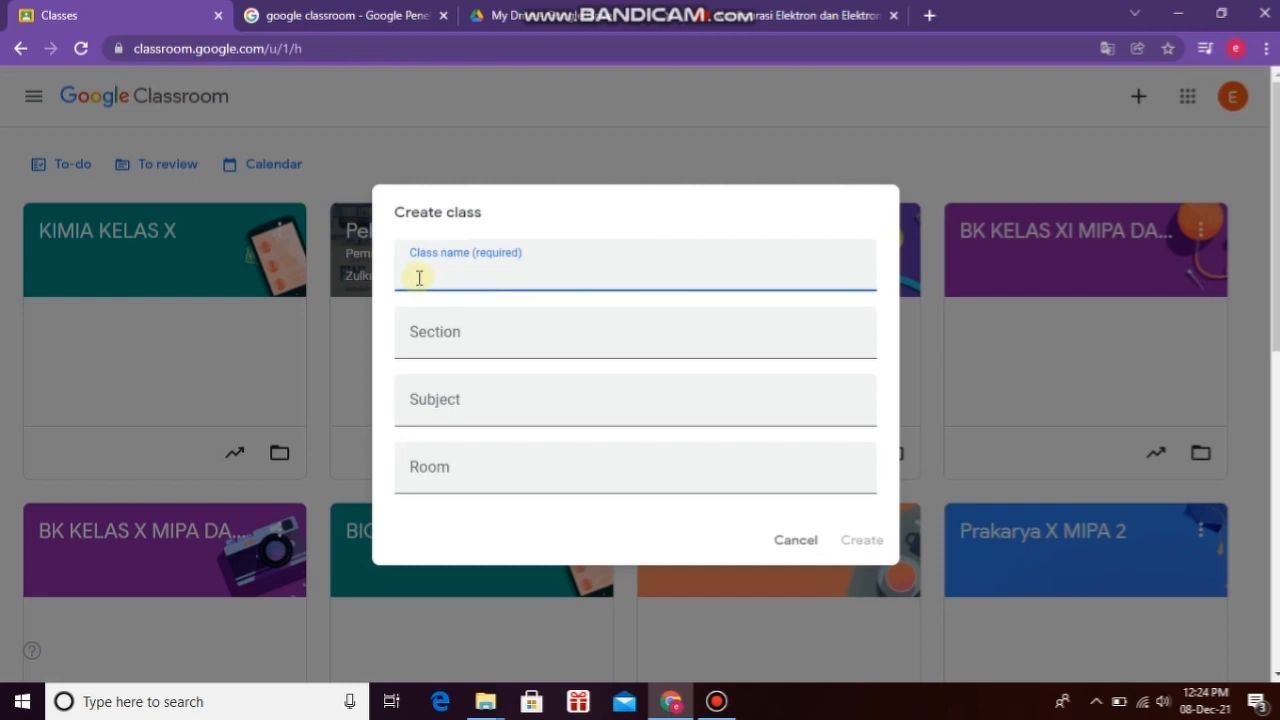
type("XI MIPA 1")
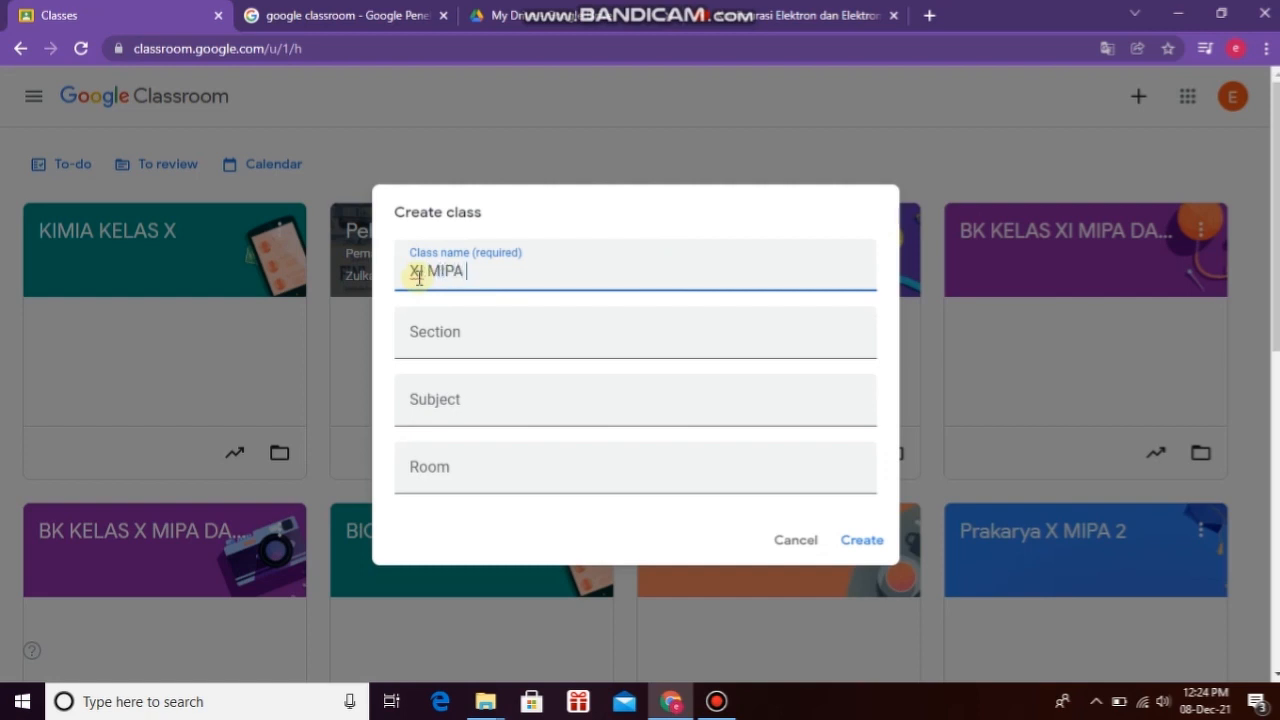
left_click(431, 406)
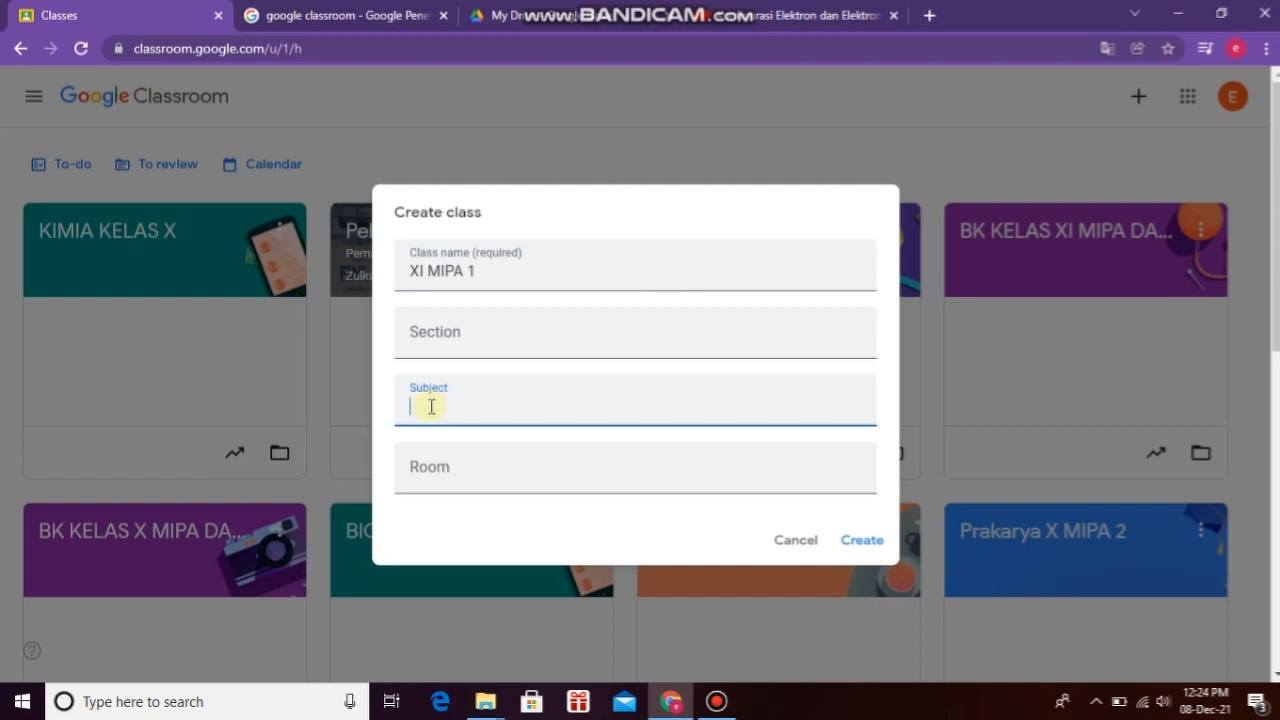
type("KIMIA")
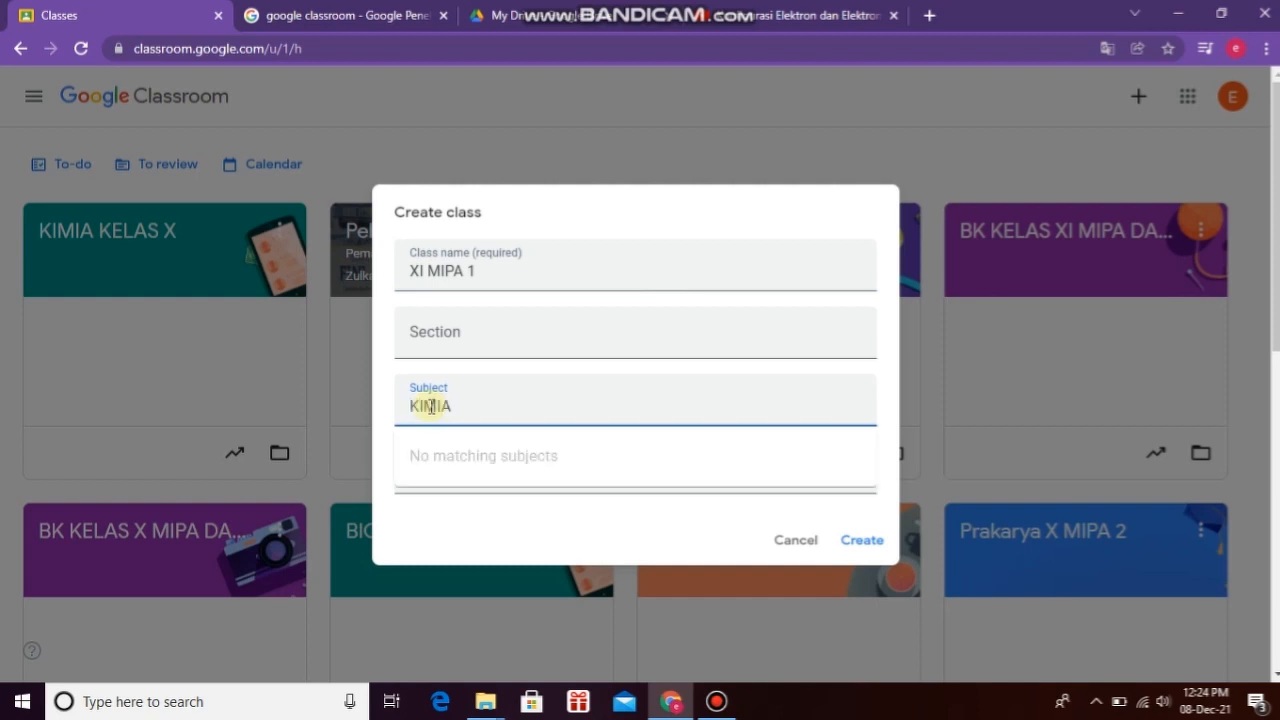
left_click(860, 540)
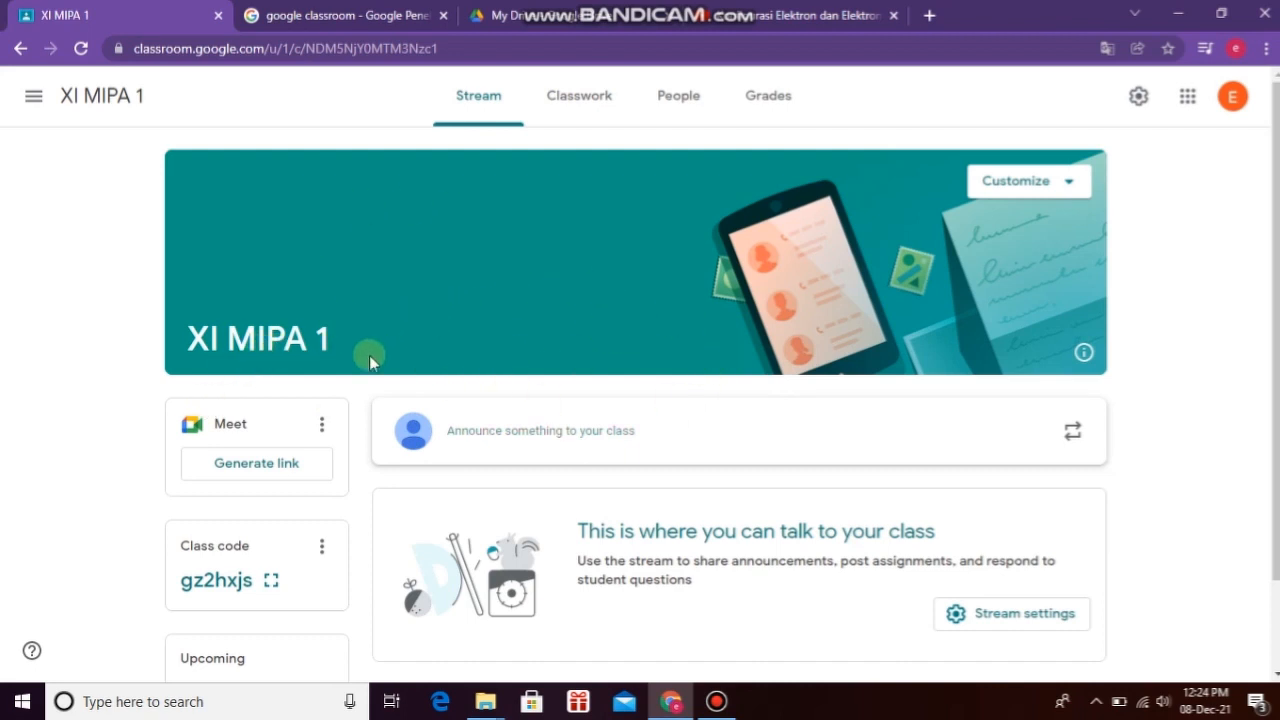
Step: Look over the XI MIPA 1 class's Classwork page and People list
scroll(369, 357, "down", 2)
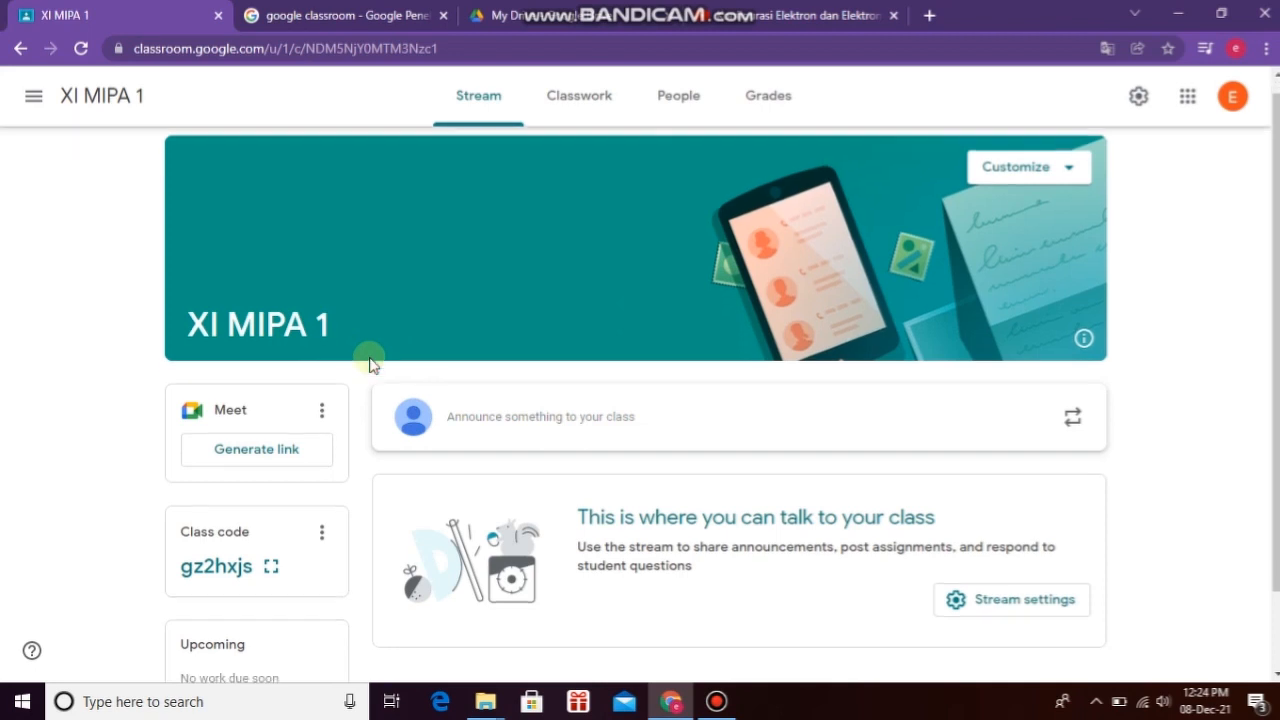
scroll(369, 357, "up", 2)
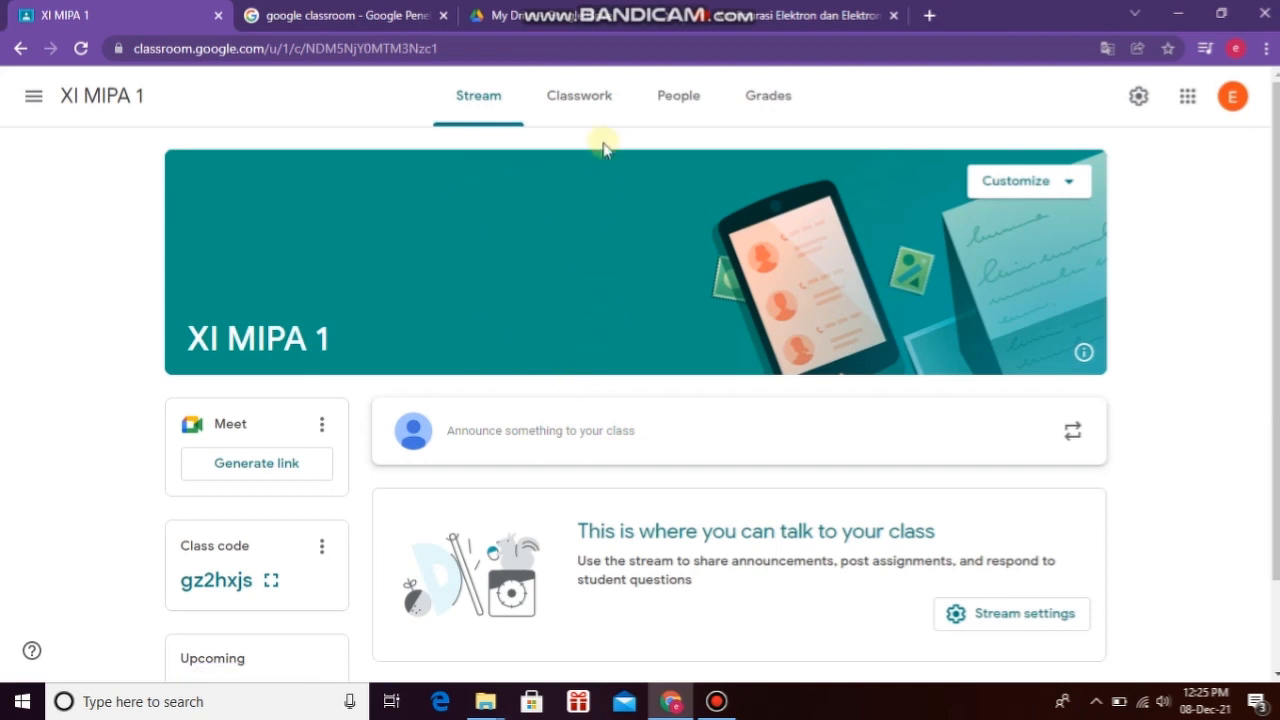
left_click(586, 101)
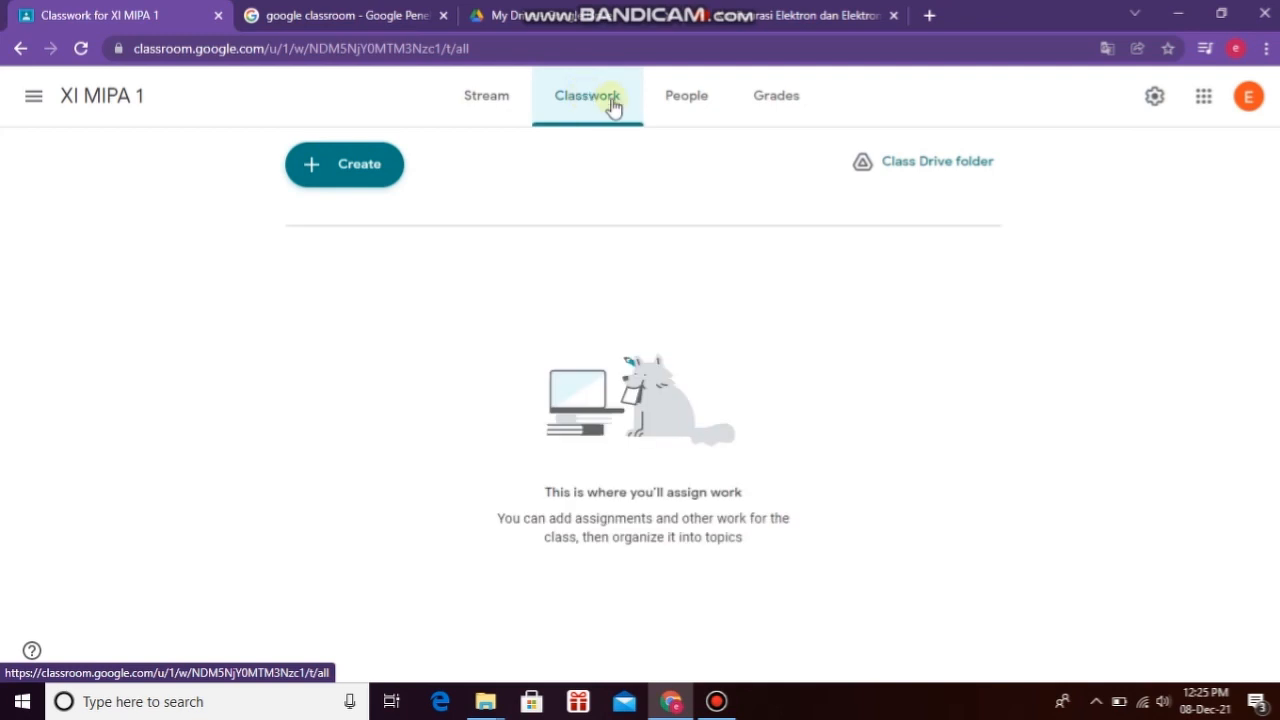
left_click(689, 104)
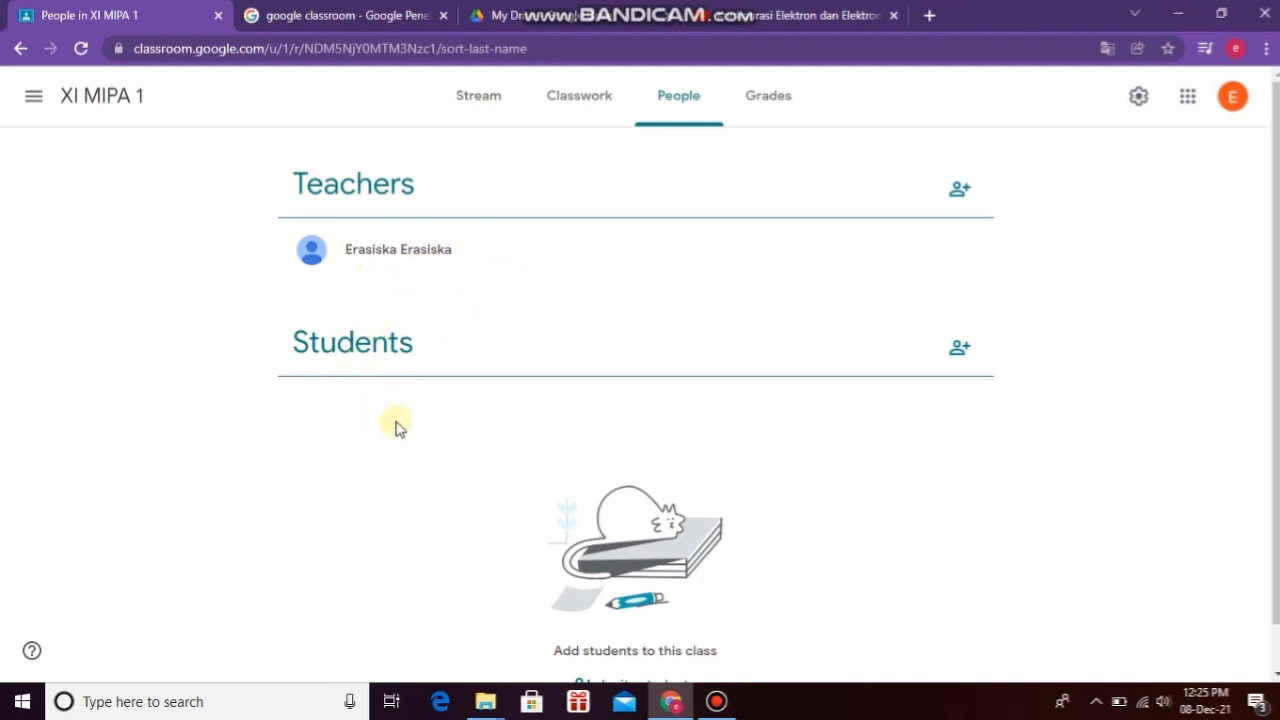
scroll(397, 426, "down", 1)
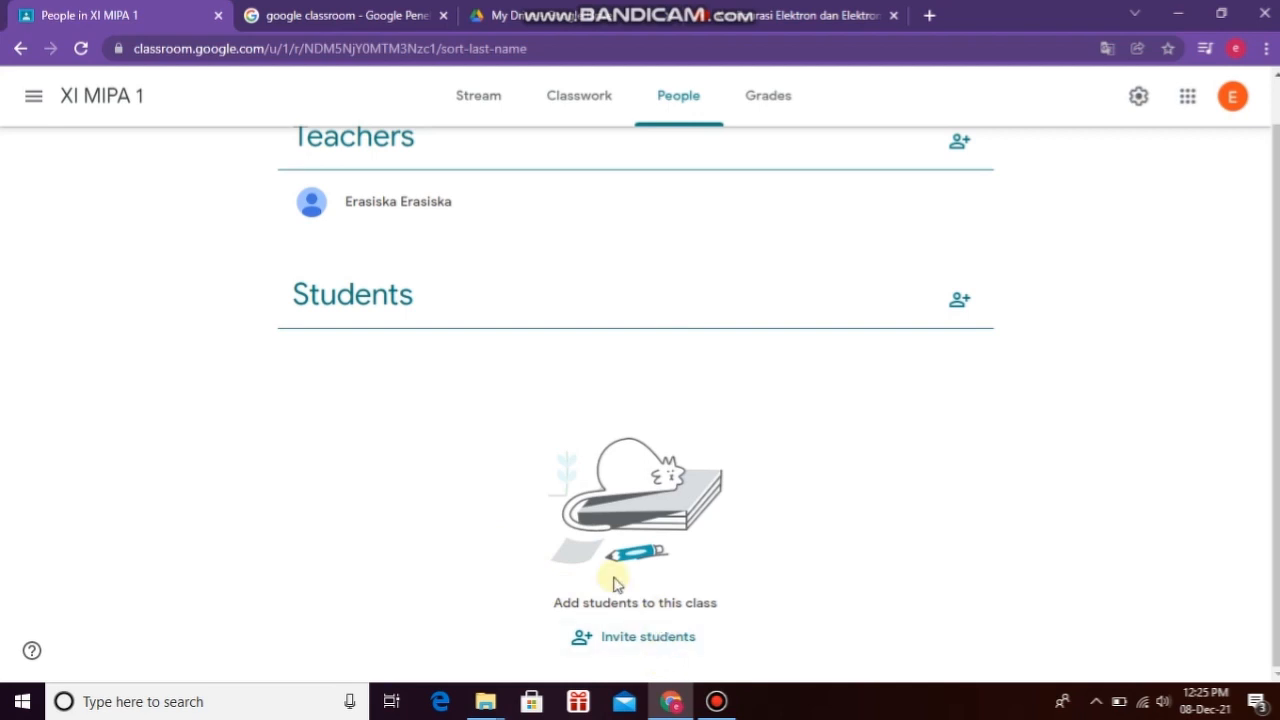
scroll(332, 418, "up", 1)
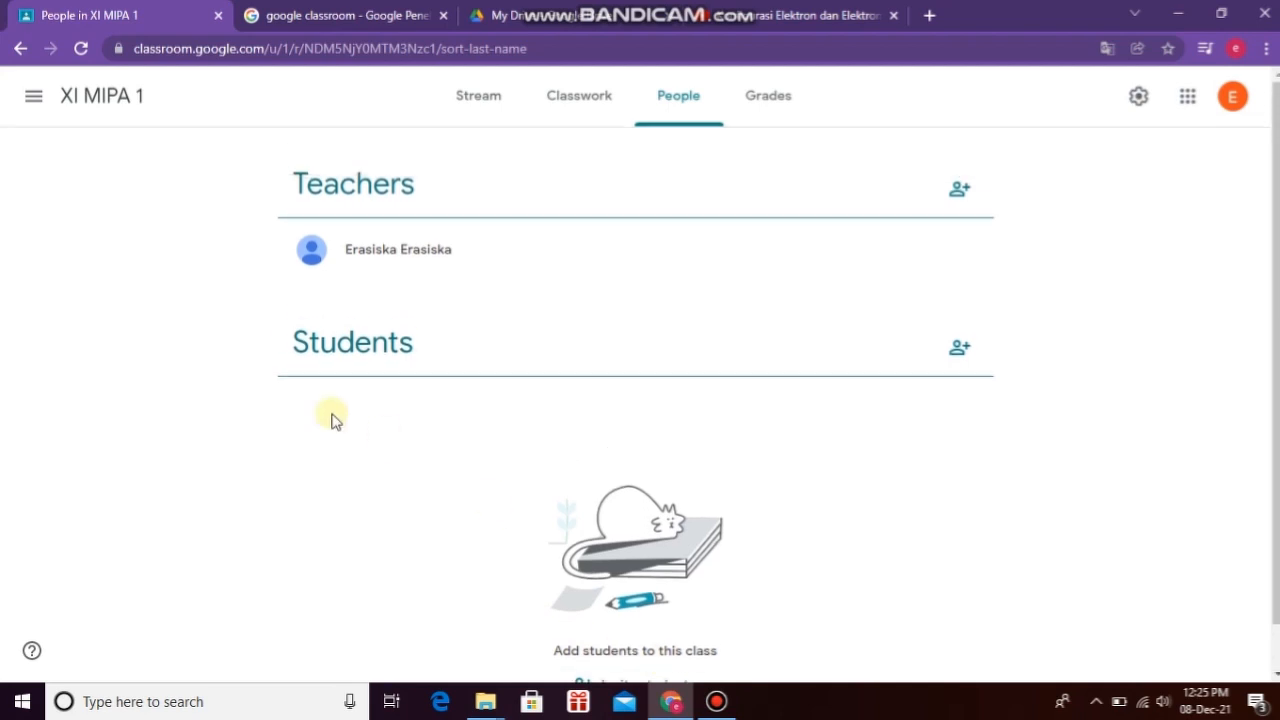
Step: Go back to the class Stream and browse it, including the class code
left_click(468, 97)
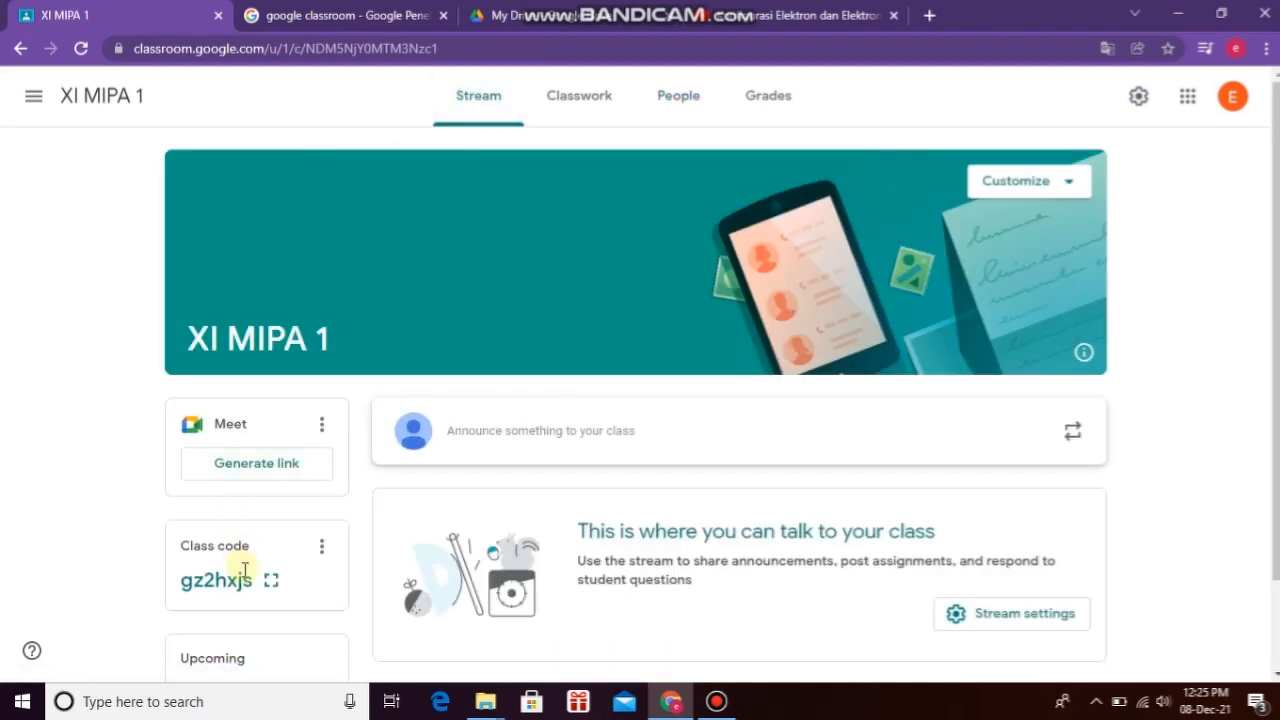
scroll(243, 571, "down", 1)
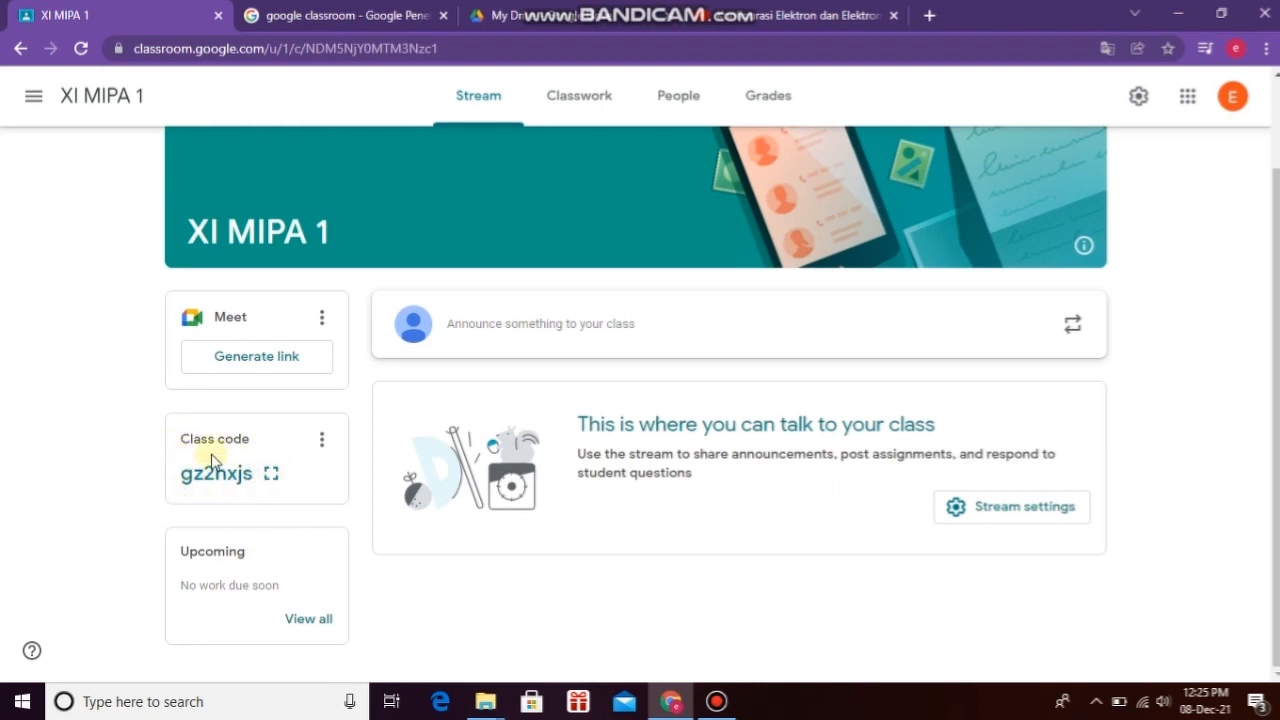
scroll(537, 486, "up", 2)
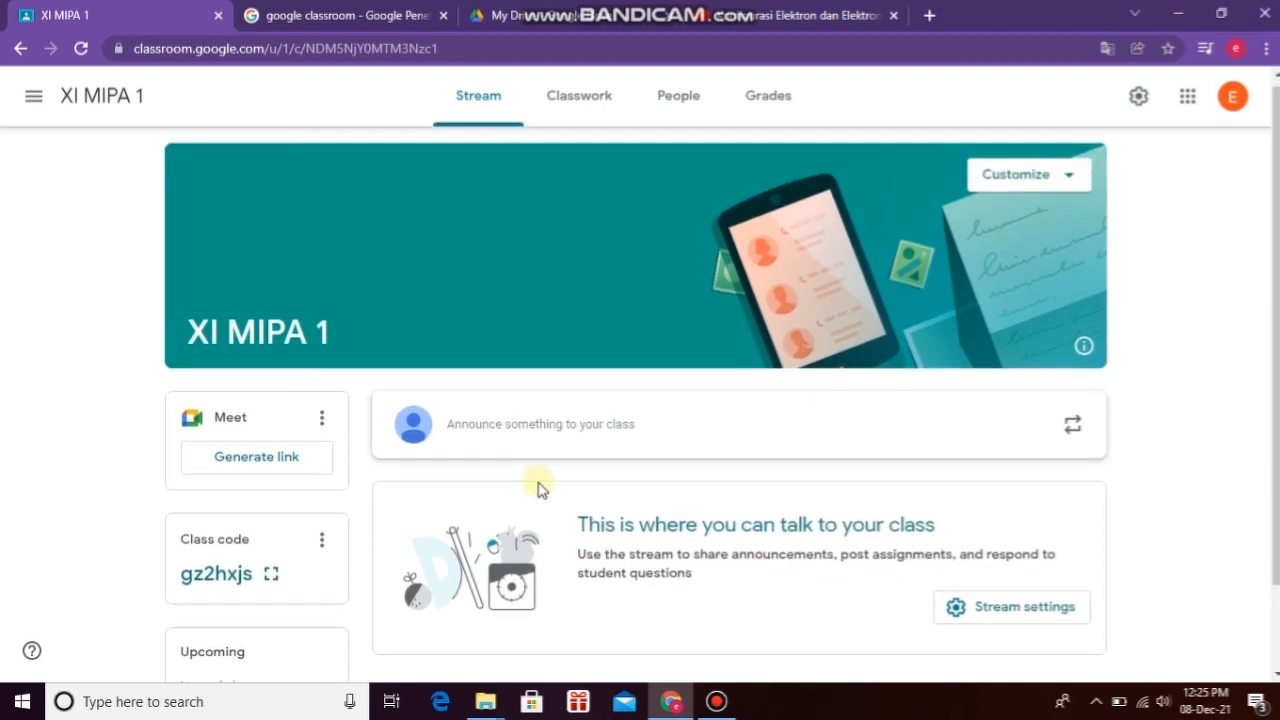
scroll(537, 486, "down", 2)
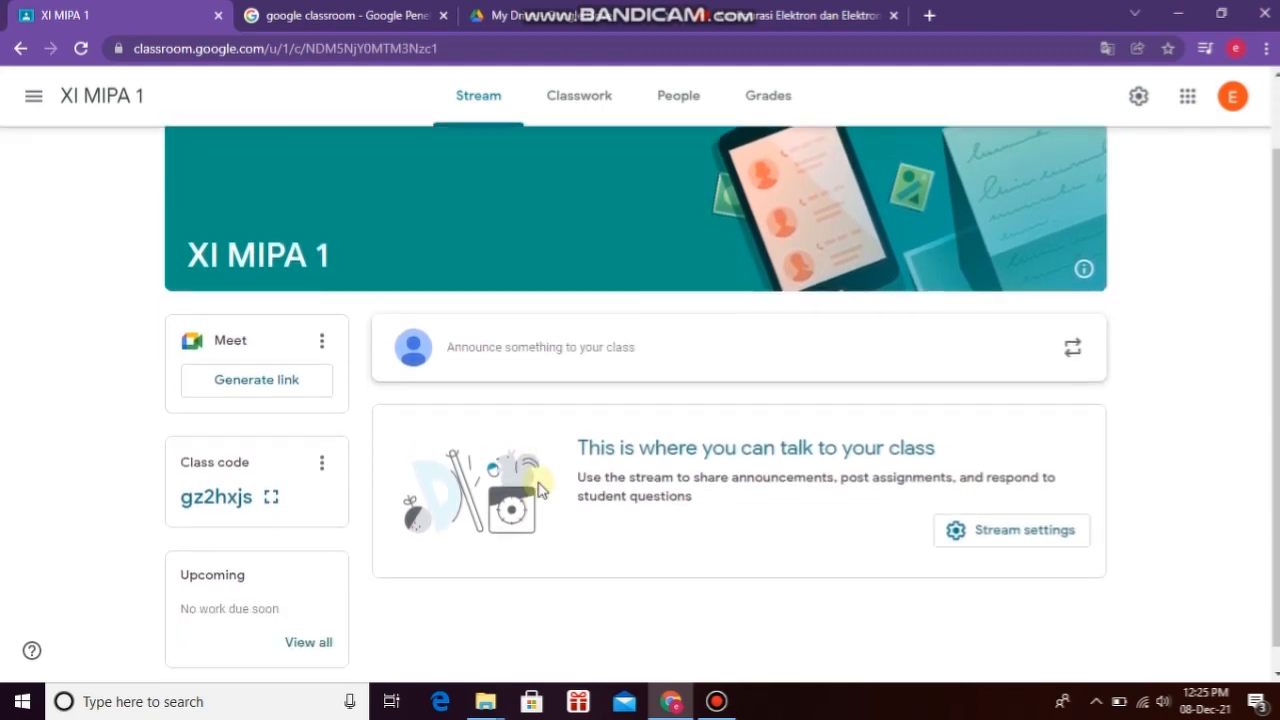
scroll(537, 486, "up", 2)
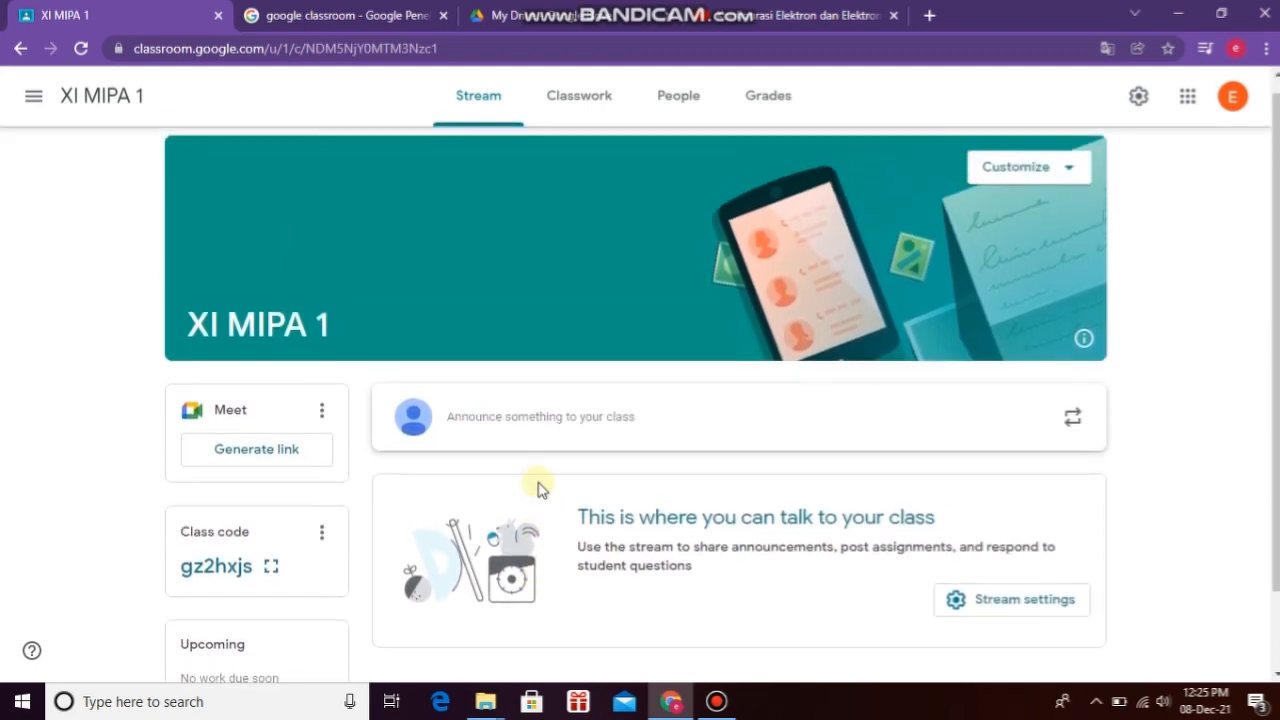
left_click(1138, 98)
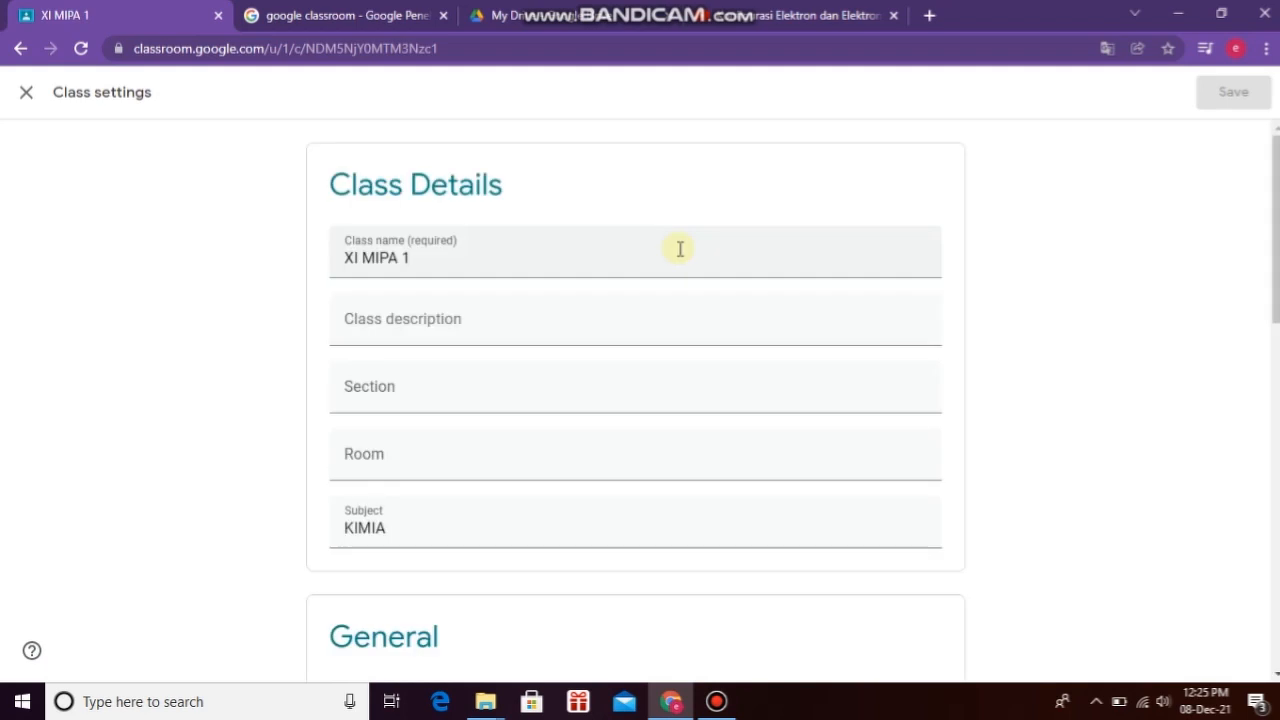
scroll(629, 493, "down", 2)
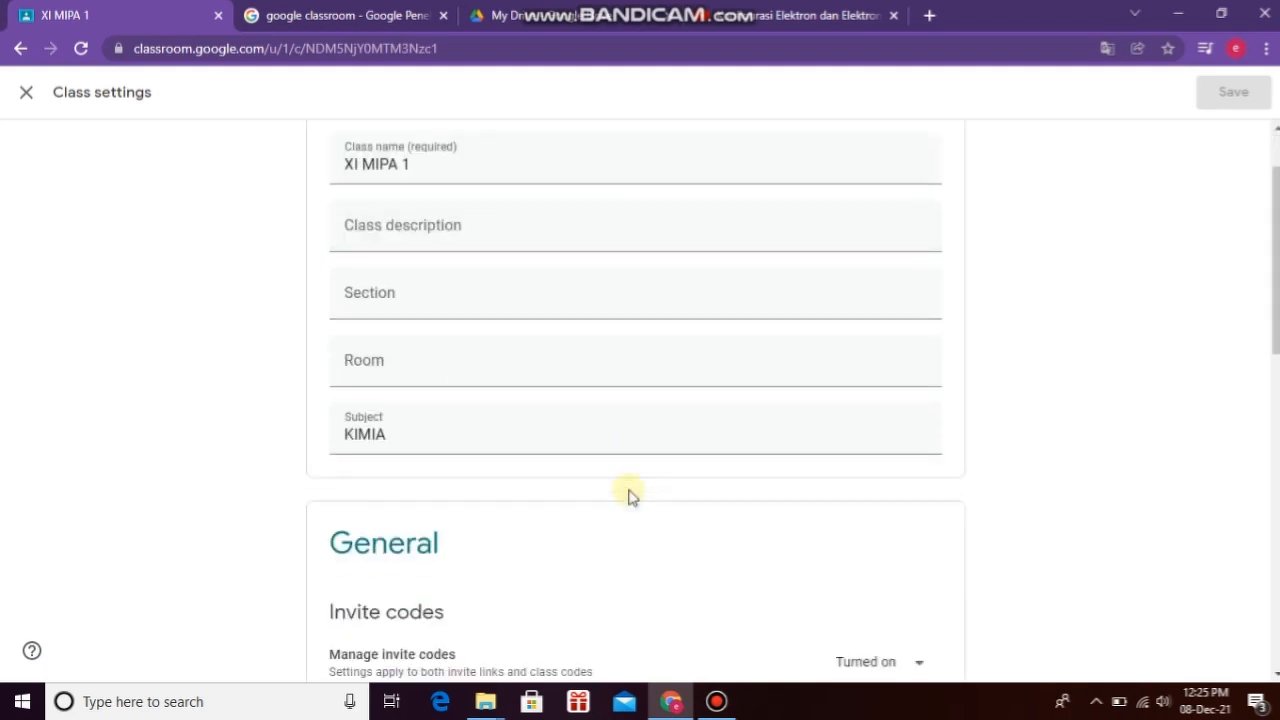
scroll(629, 493, "up", 2)
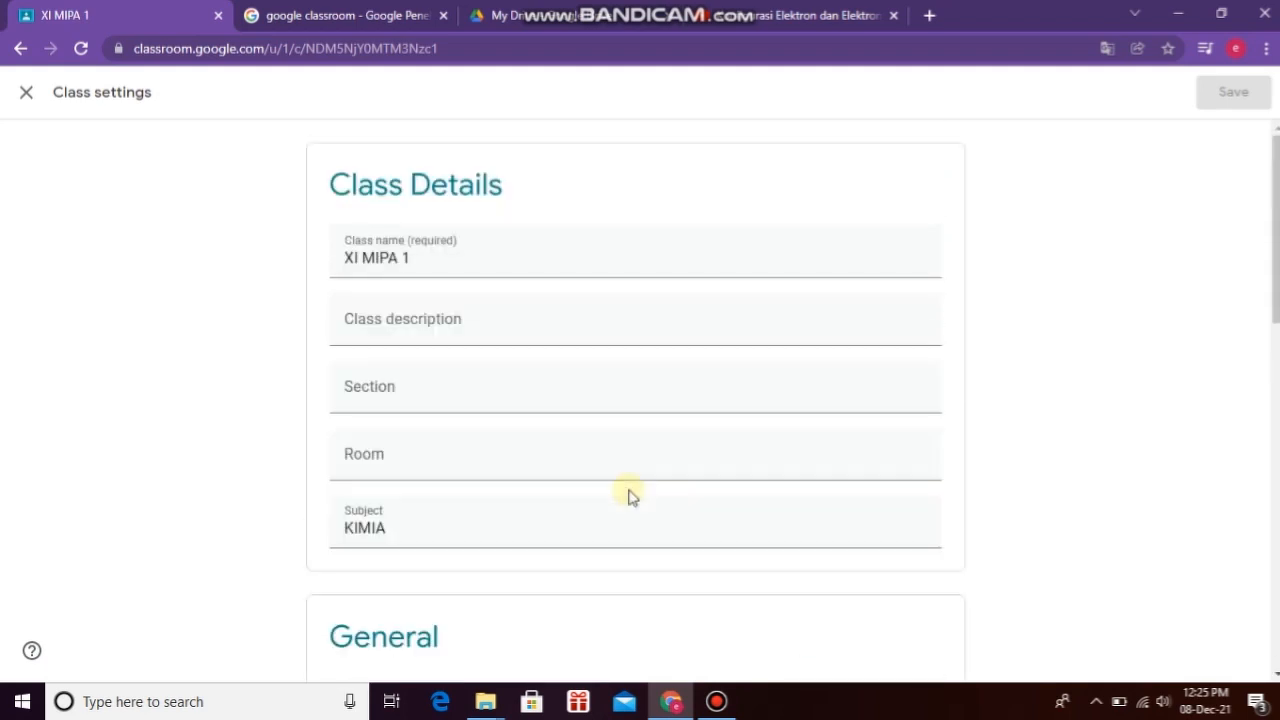
left_click(346, 256)
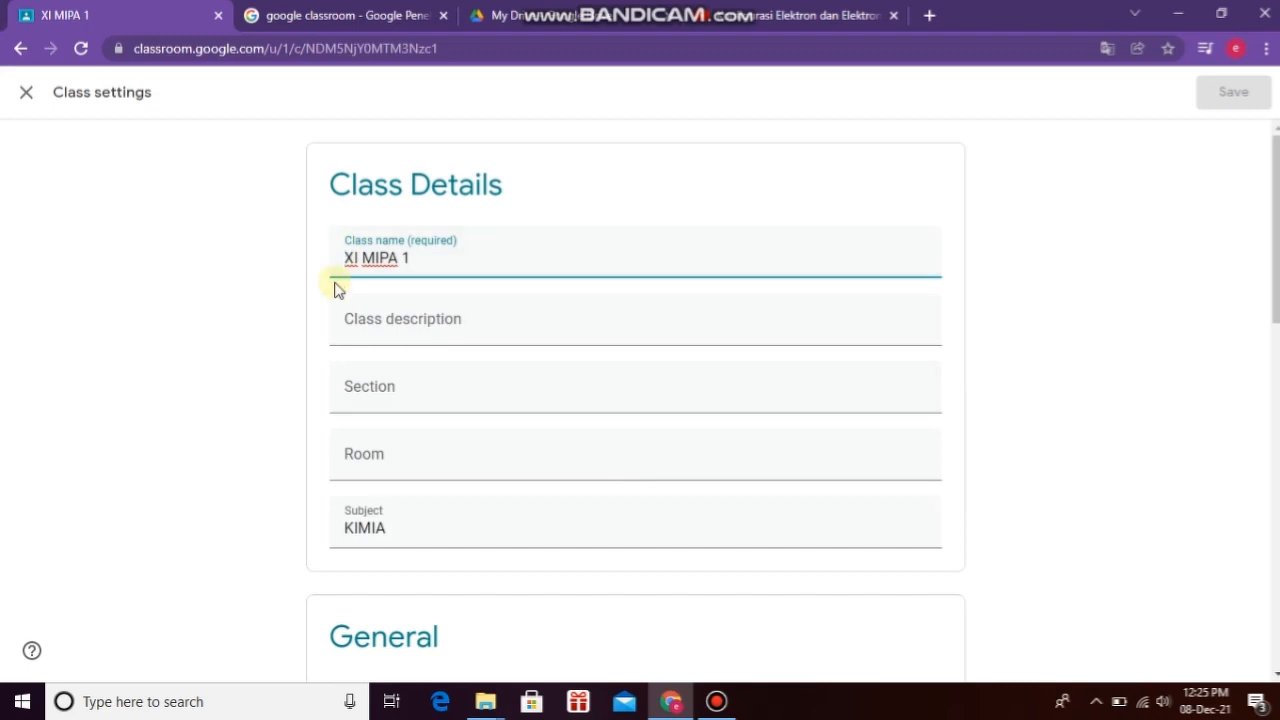
type("KIMIA")
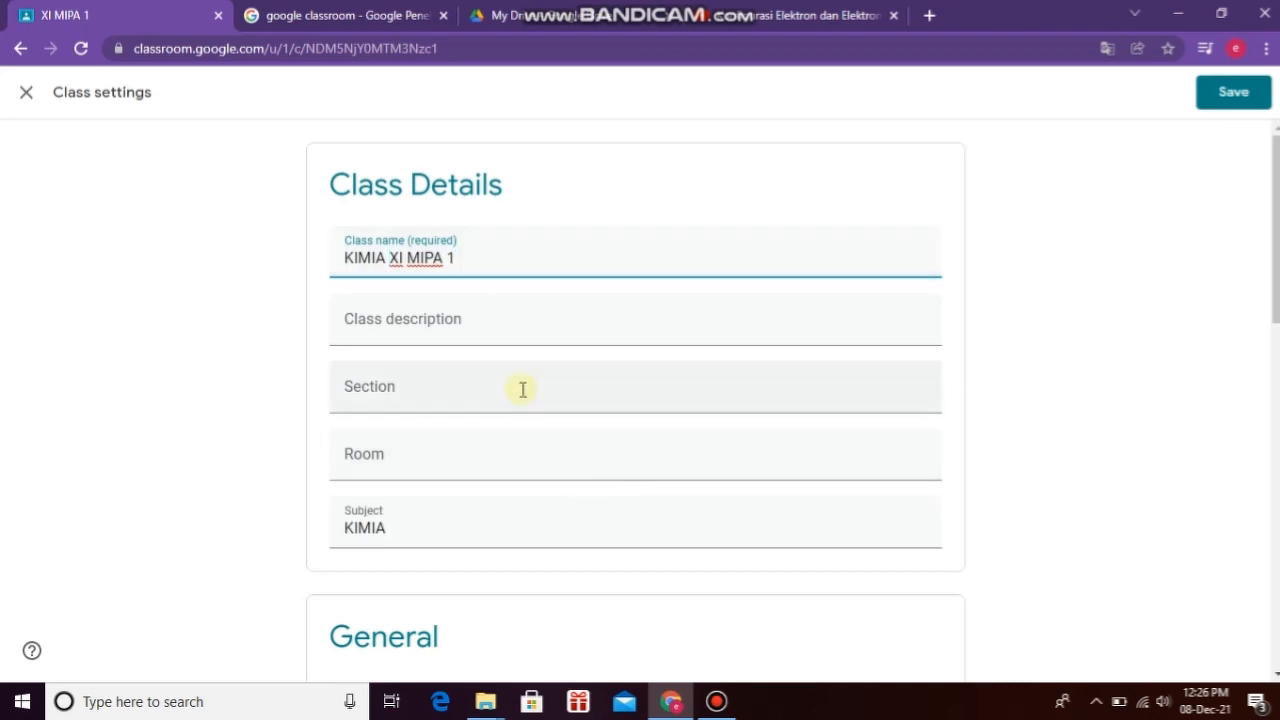
scroll(521, 387, "down", 2)
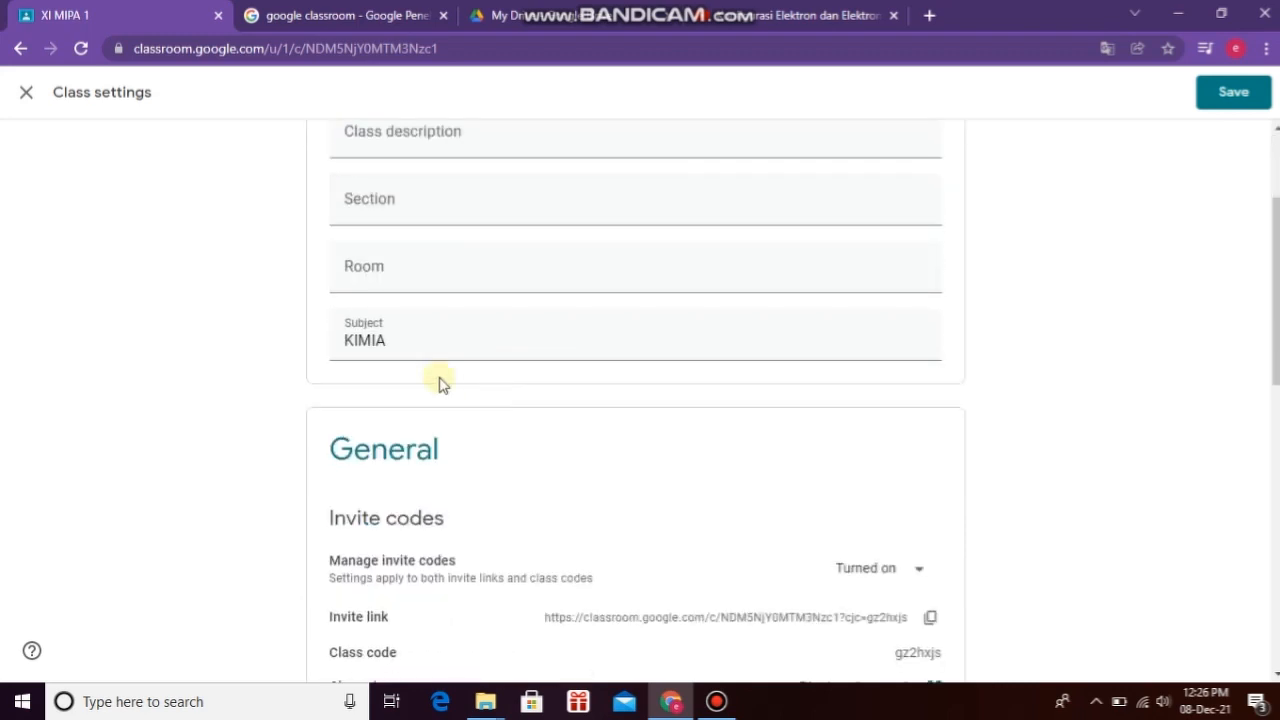
left_click(395, 344)
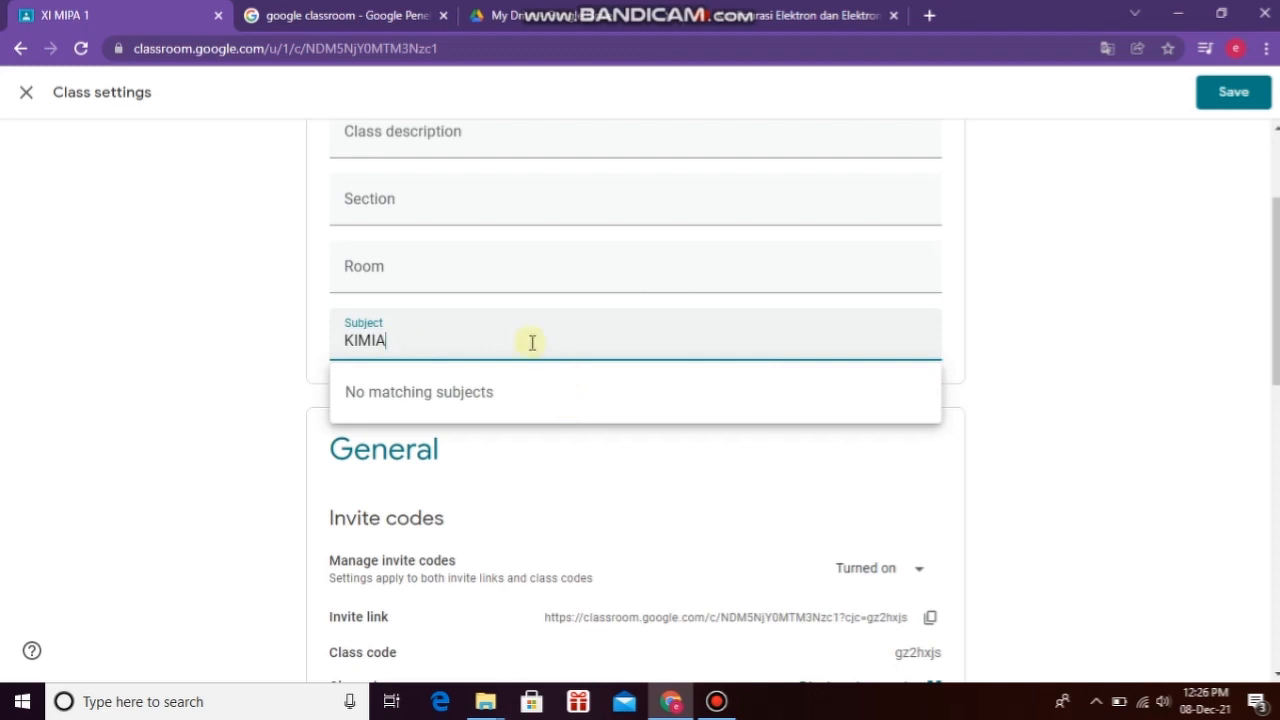
scroll(657, 443, "down", 4)
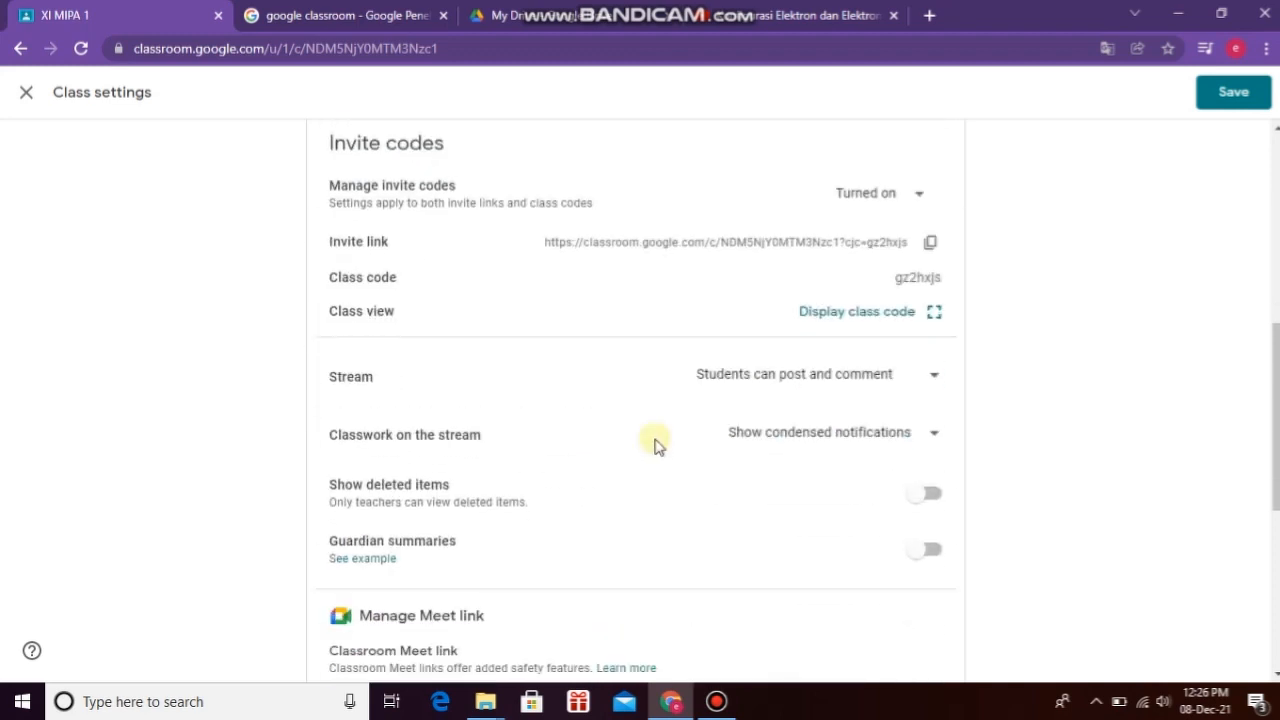
left_click(930, 243)
scroll(723, 448, "down", 3)
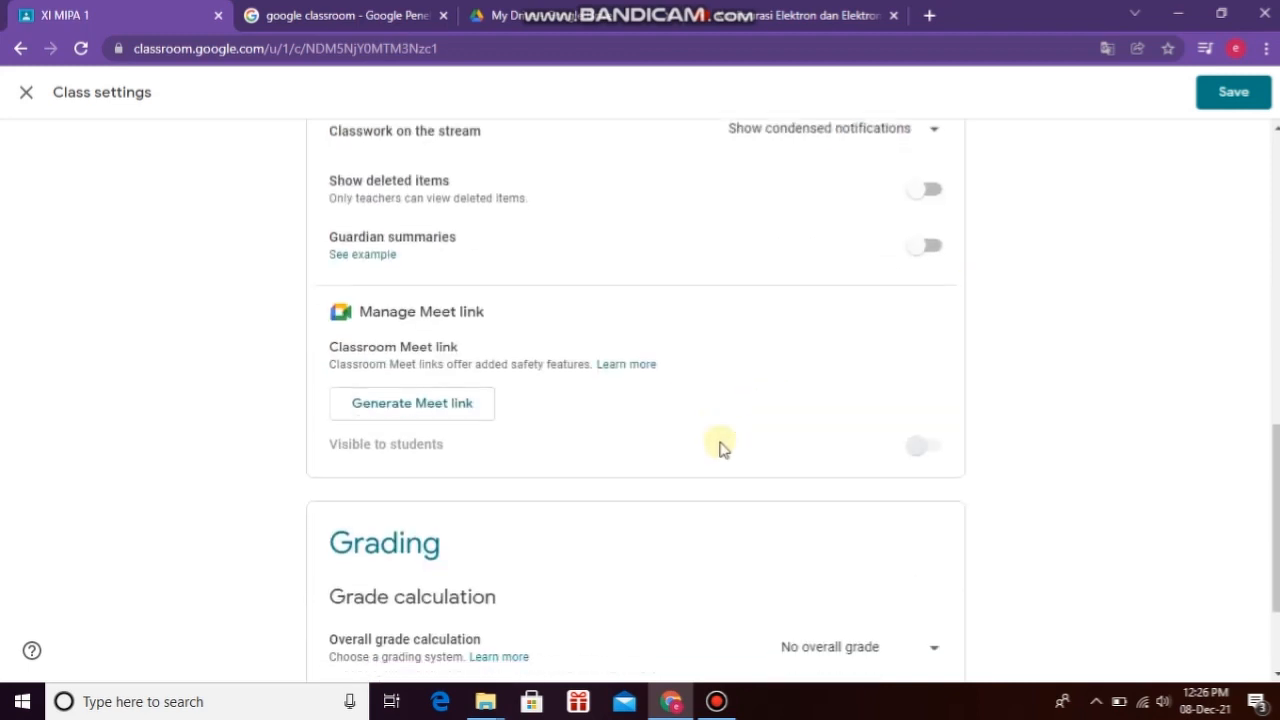
scroll(723, 448, "down", 2)
scroll(723, 448, "up", 3)
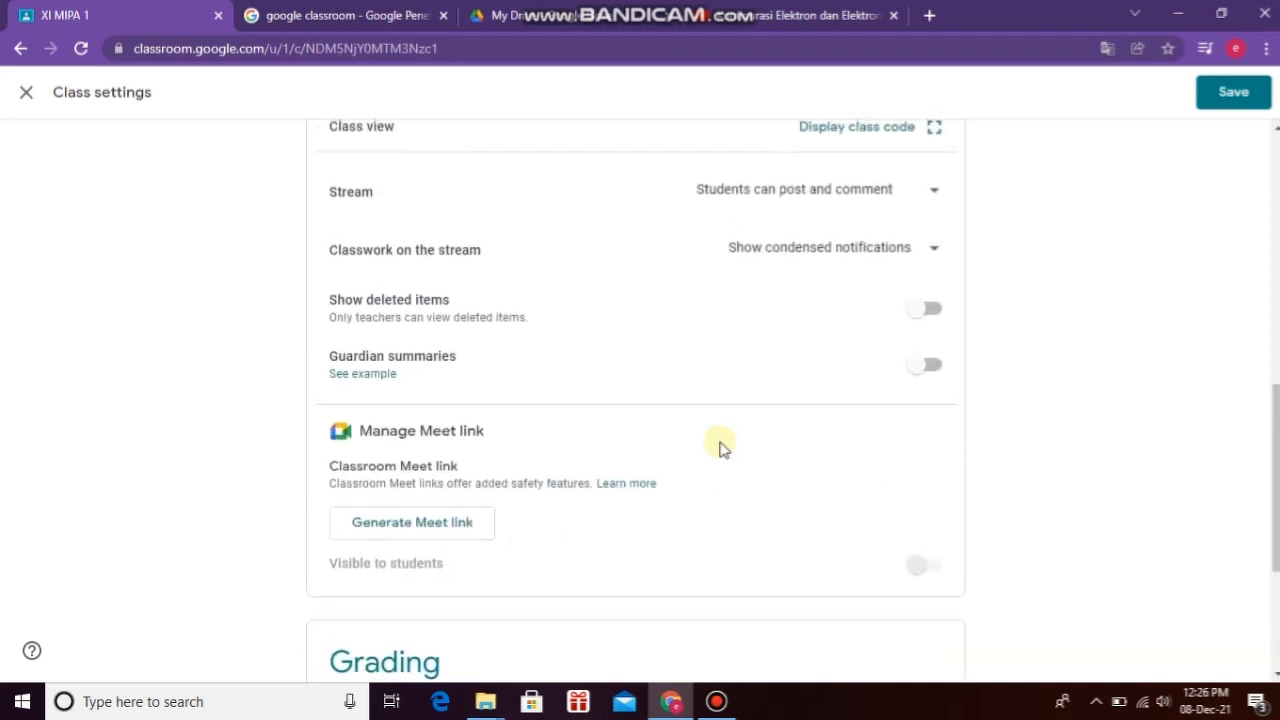
scroll(723, 448, "up", 2)
scroll(723, 448, "down", 3)
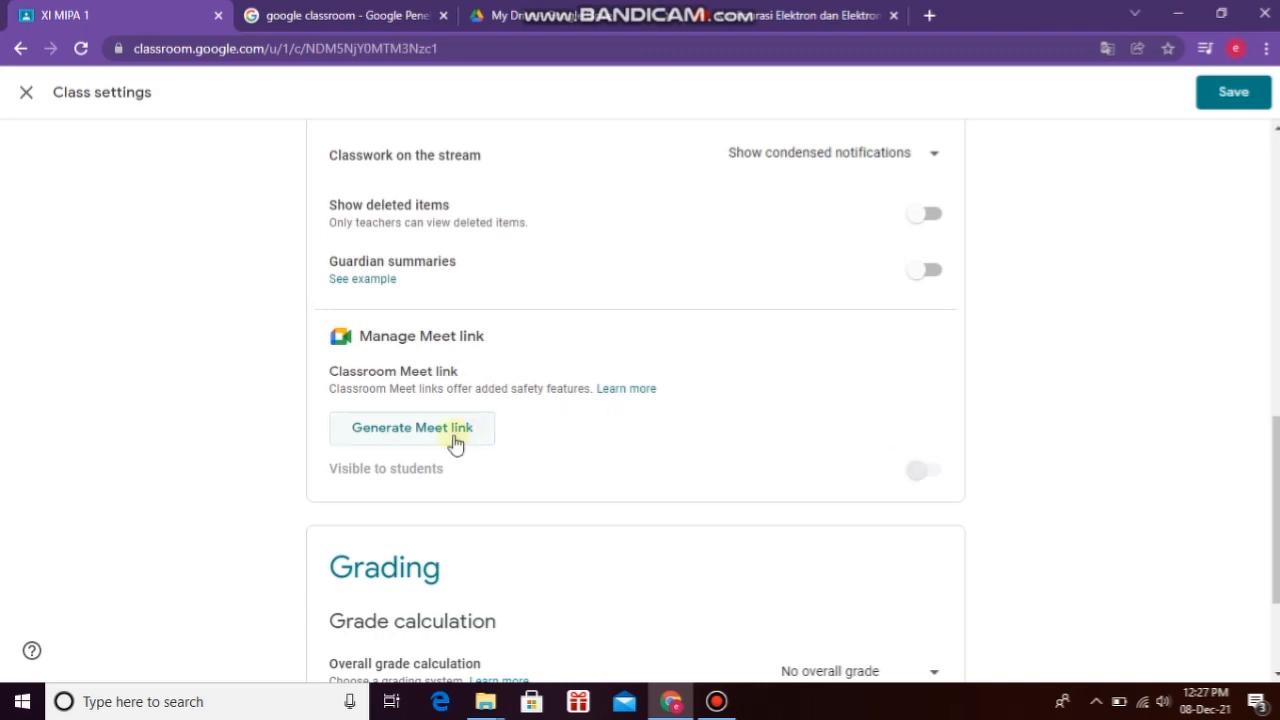
scroll(633, 444, "down", 2)
scroll(633, 444, "down", 1)
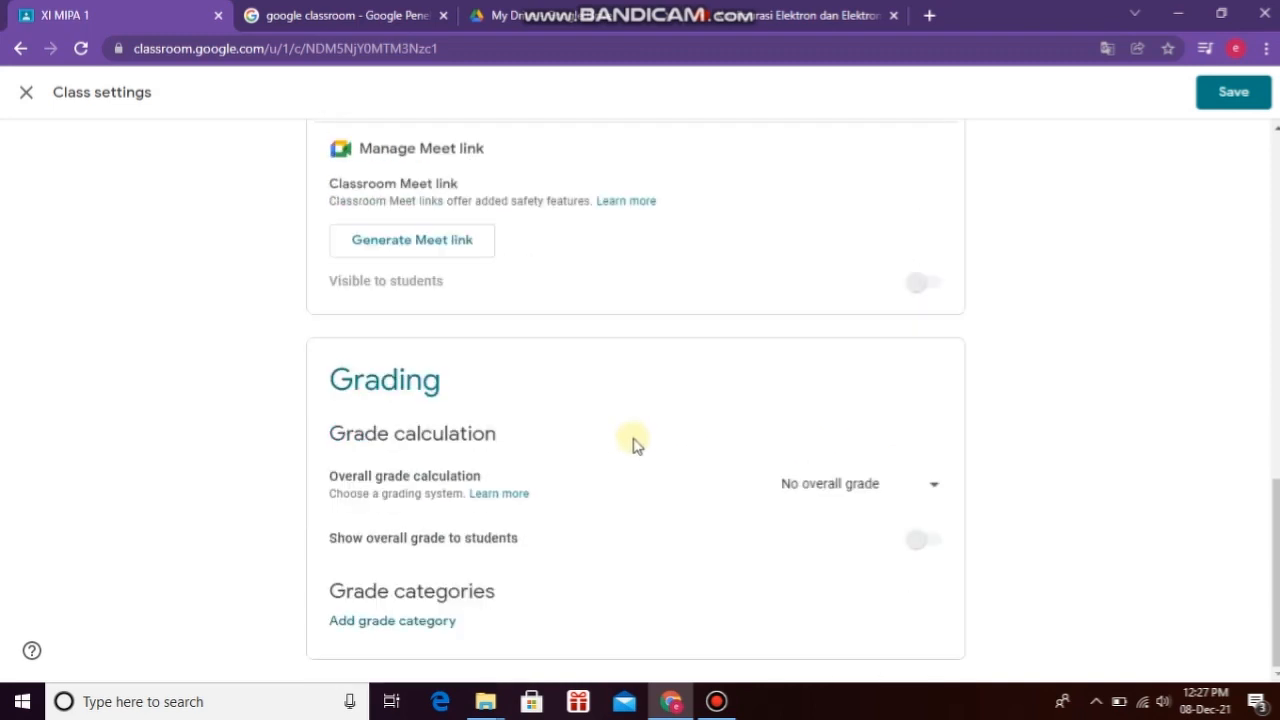
scroll(633, 444, "up", 3)
scroll(633, 444, "up", 4)
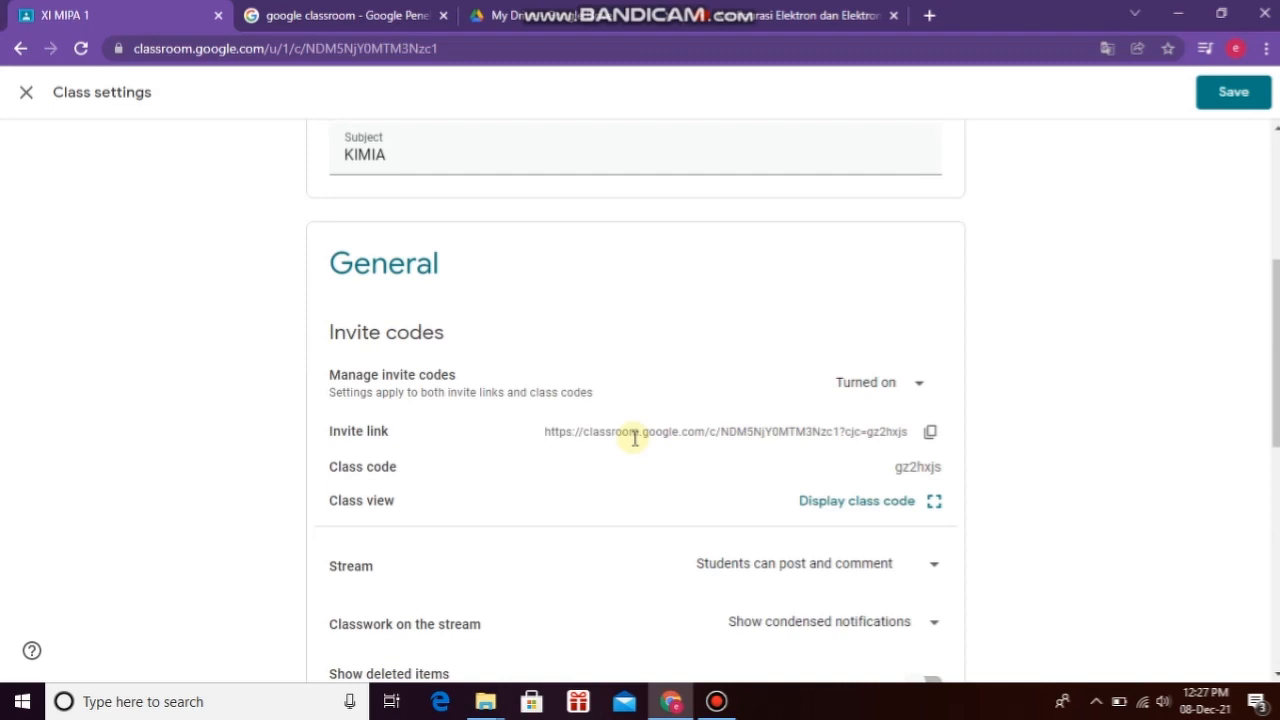
scroll(633, 444, "up", 4)
scroll(634, 443, "down", 3)
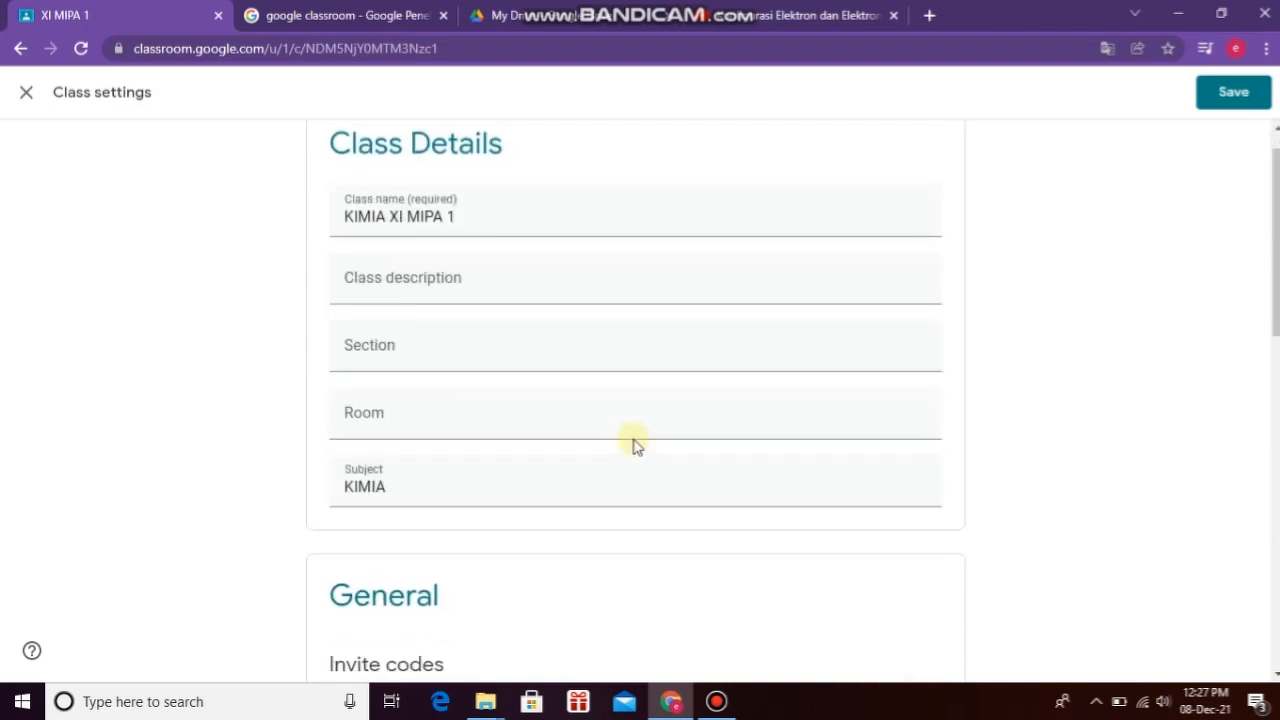
Step: Save the class settings and begin a new announcement on the KIMIA XI MIPA 1 stream
left_click(1218, 100)
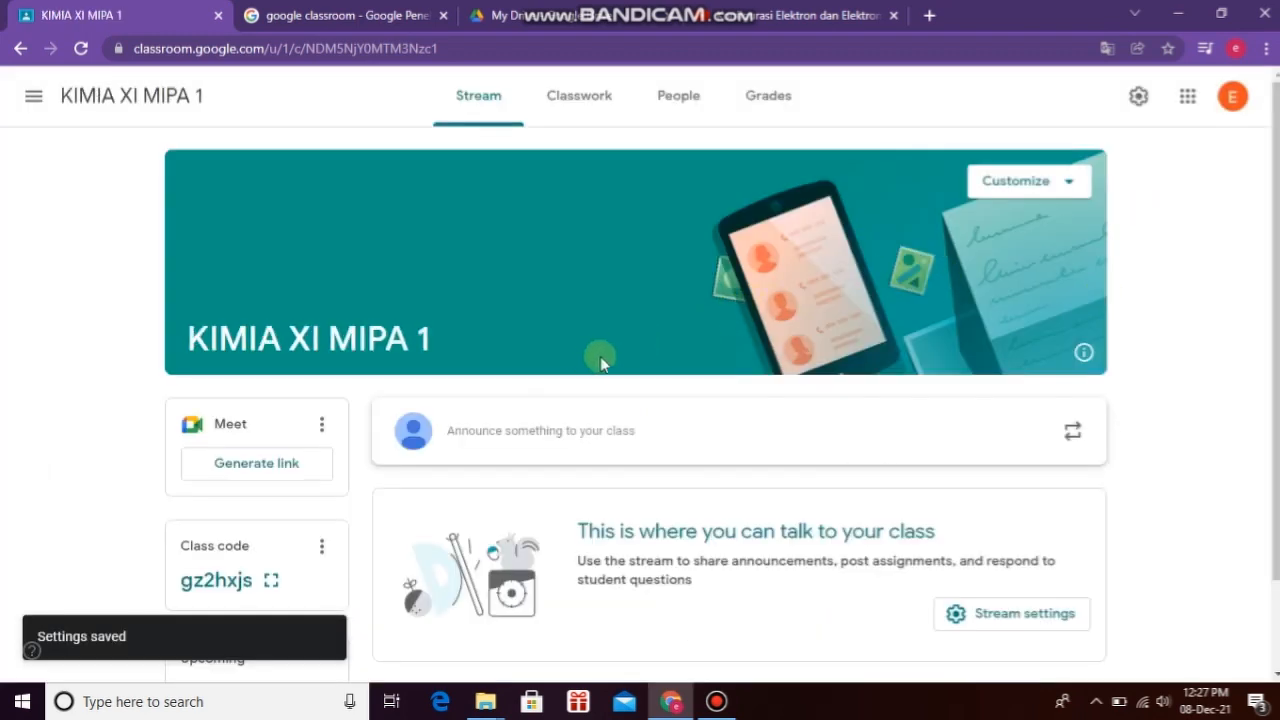
scroll(600, 360, "down", 1)
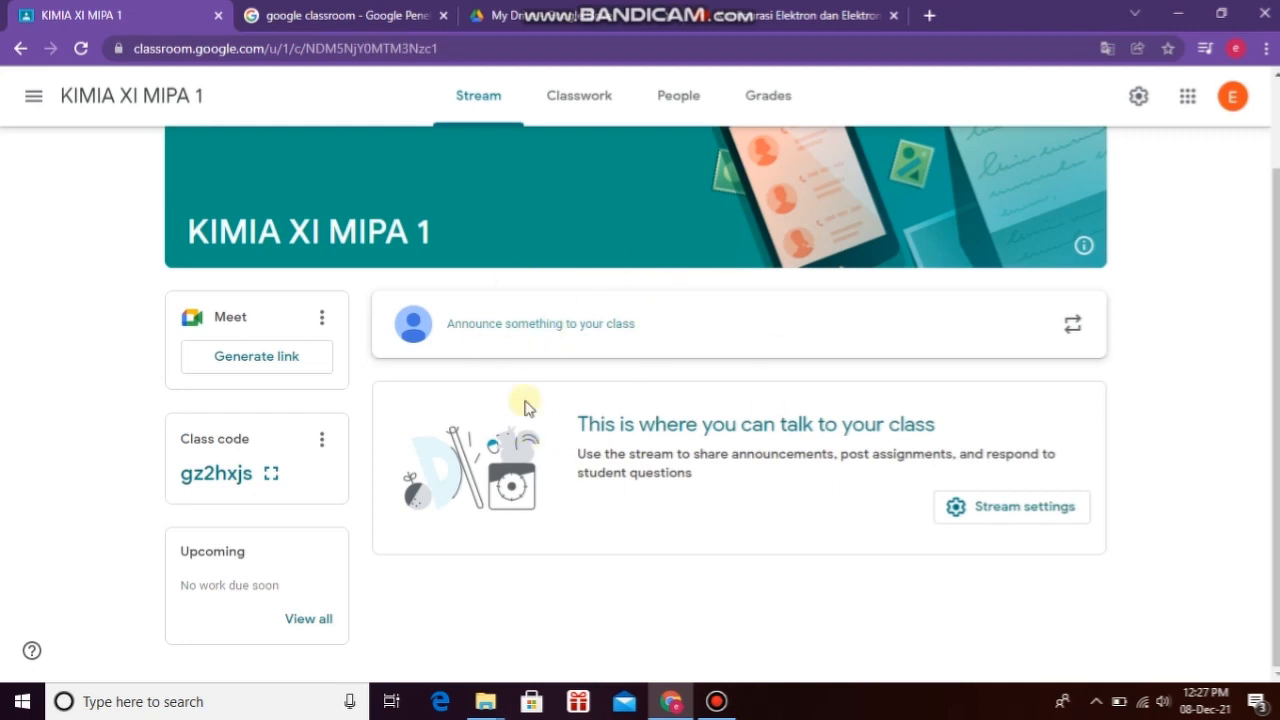
left_click(466, 328)
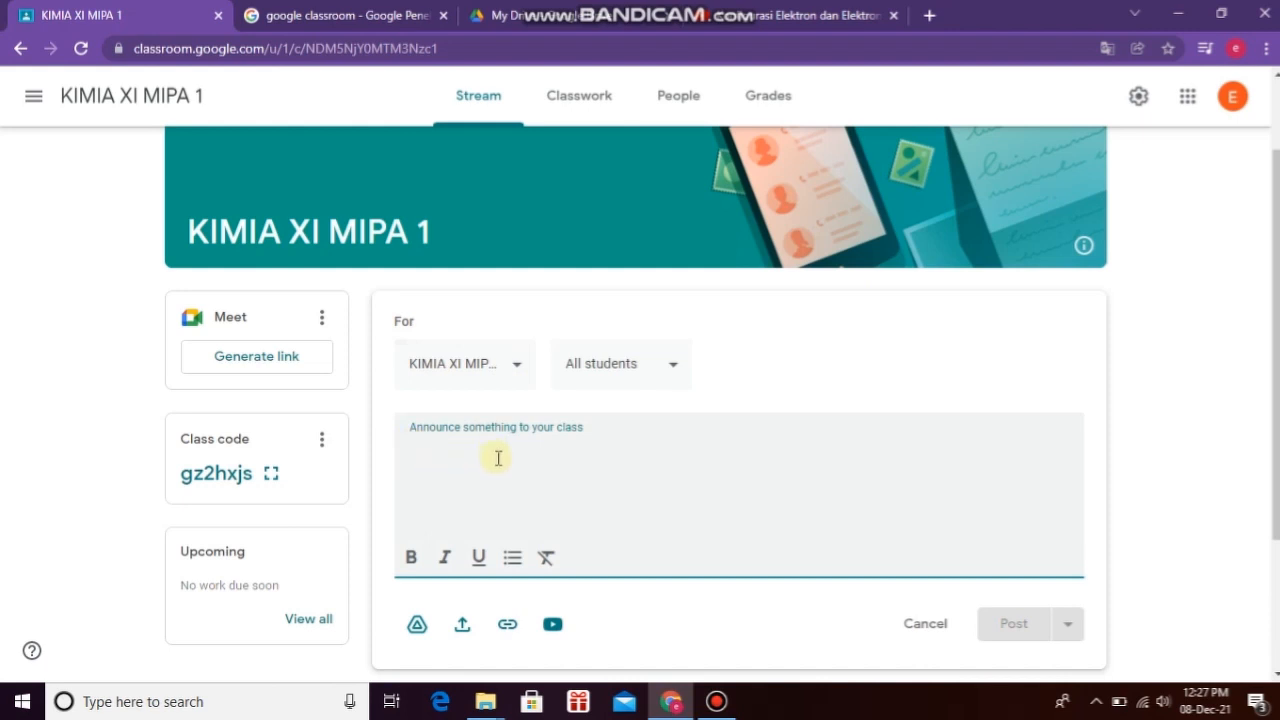
Step: Post the announcement 'JANGAN LUPA ISI ABSEN' to all students
scroll(498, 458, "down", 2)
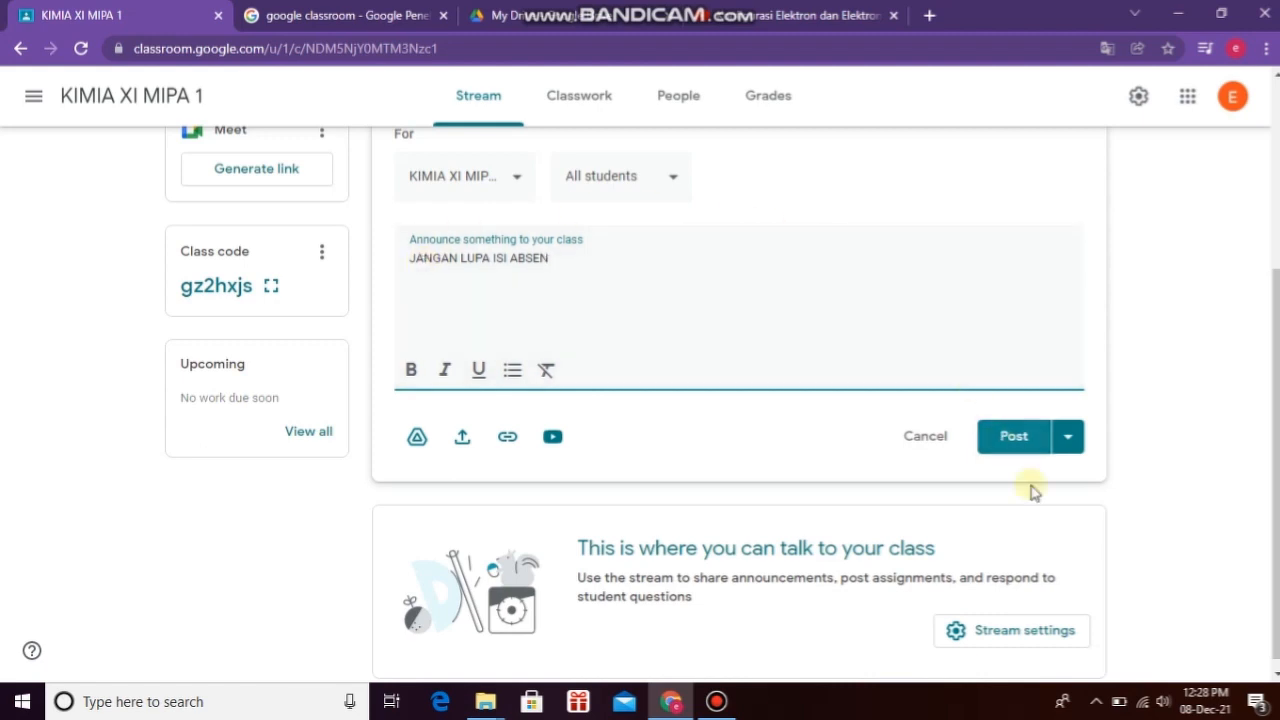
left_click(1008, 447)
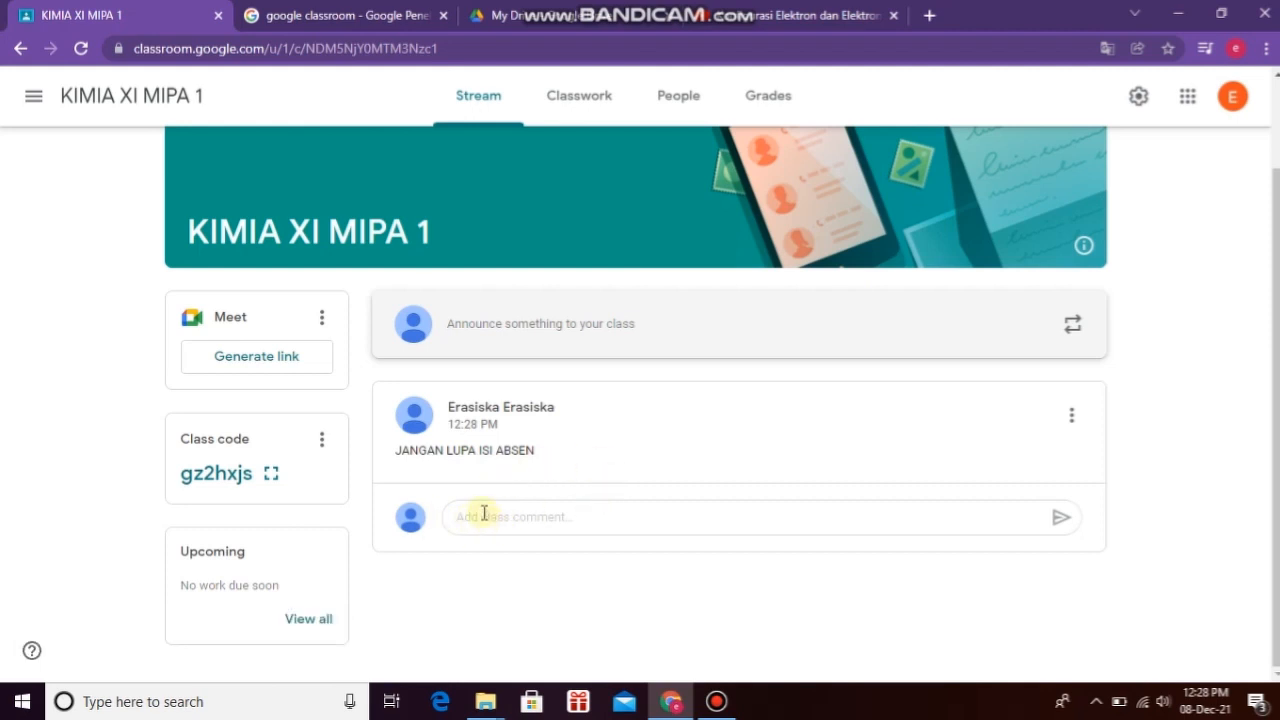
Step: Start a new Material post from the class's Classwork page
left_click(575, 109)
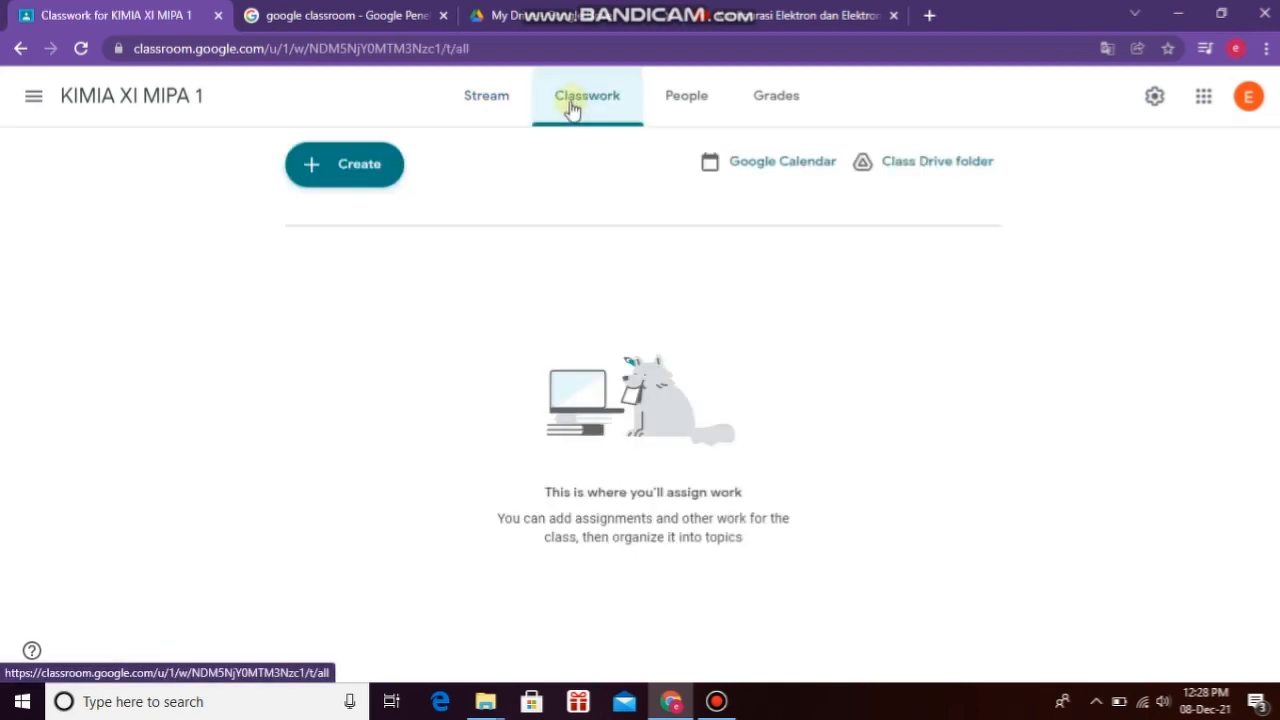
left_click(316, 186)
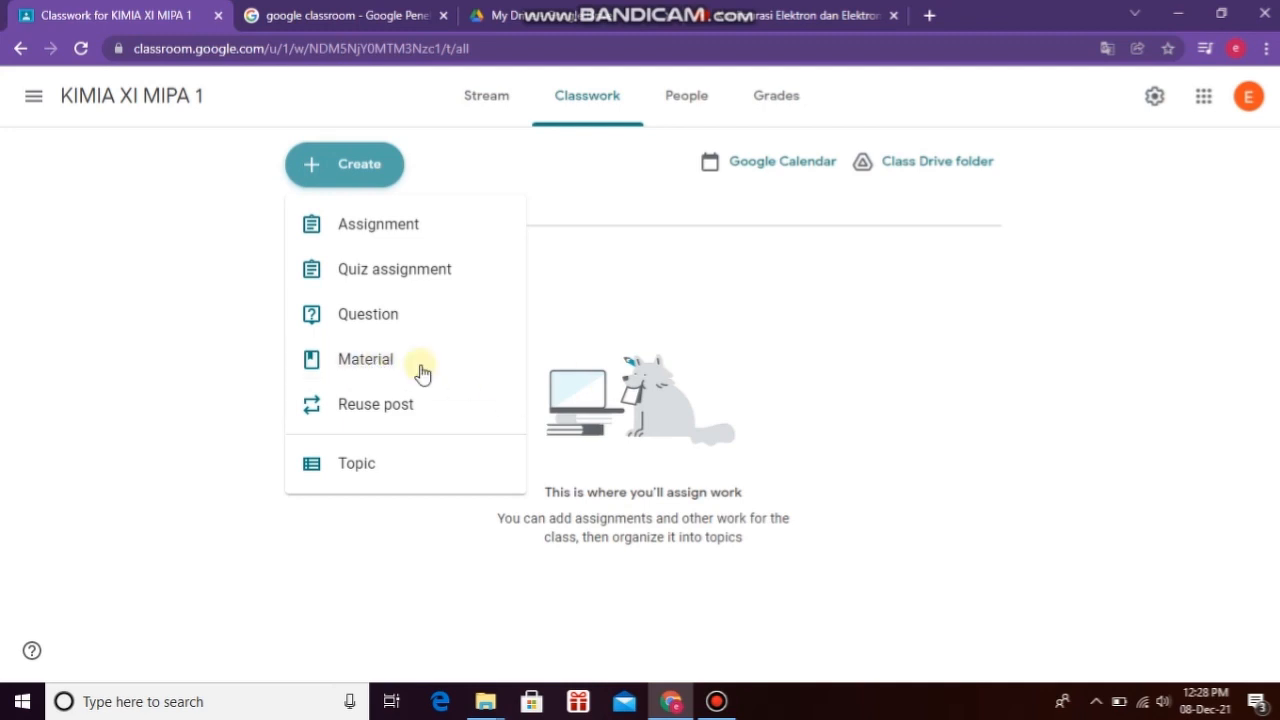
left_click(335, 369)
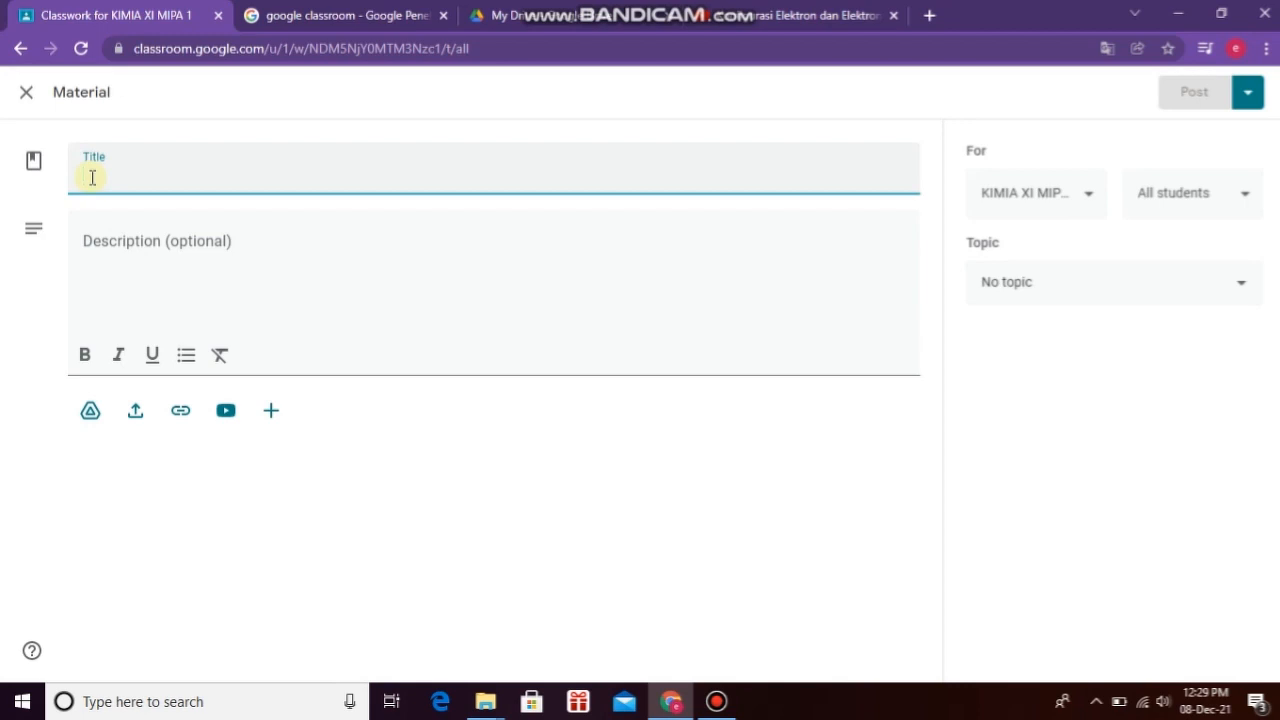
Step: Title the material 'KONFIGURASI ELEKTRON' and add the KOMPETENSI DASAR, TUJUAN PEMBELAJARAN and IPK description headings
type("KONFI")
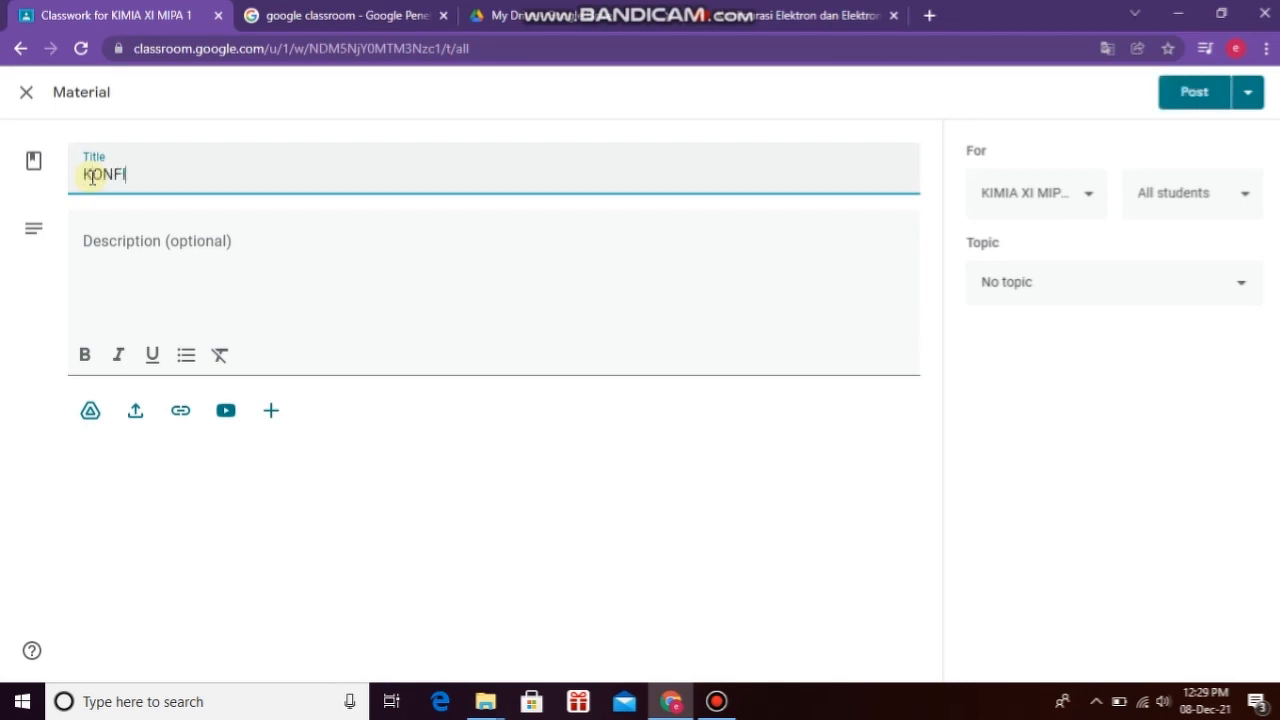
type("GURASI ELEKTRON")
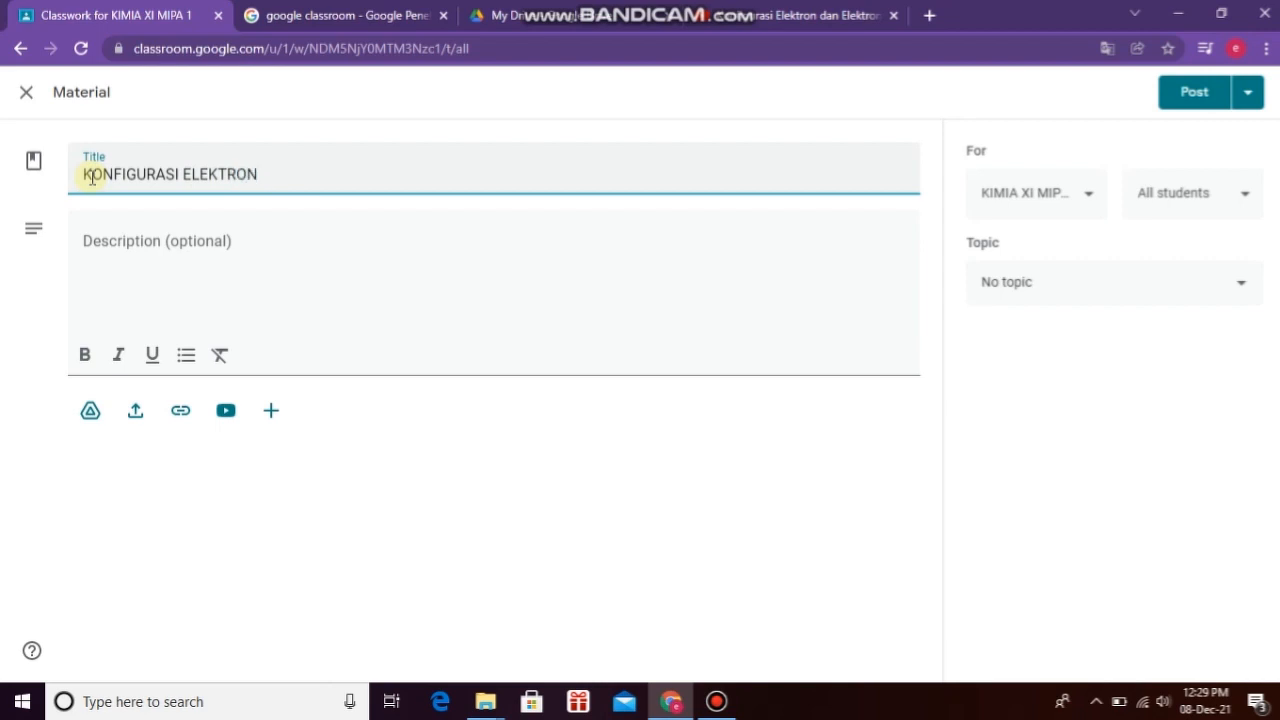
left_click(107, 245)
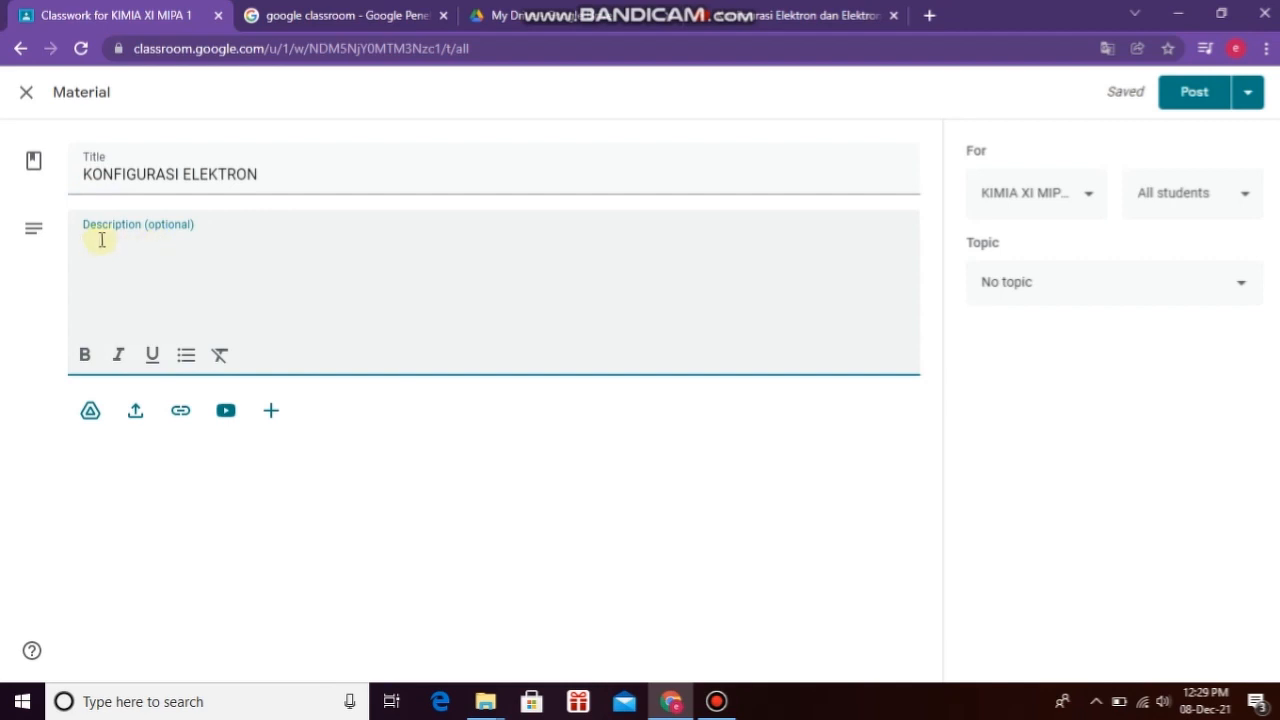
type("N")
type("PET")
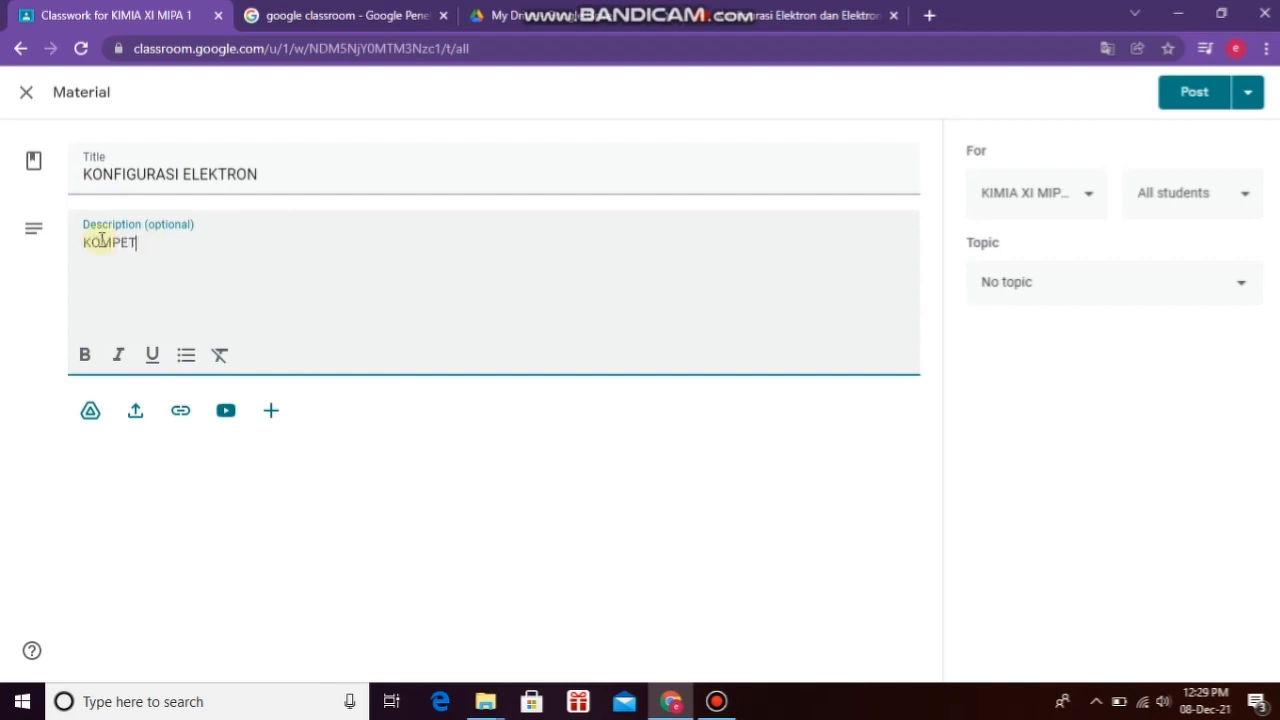
type("ENSI DASAR :")
key("Return")
key("Return")
type("TUJUA")
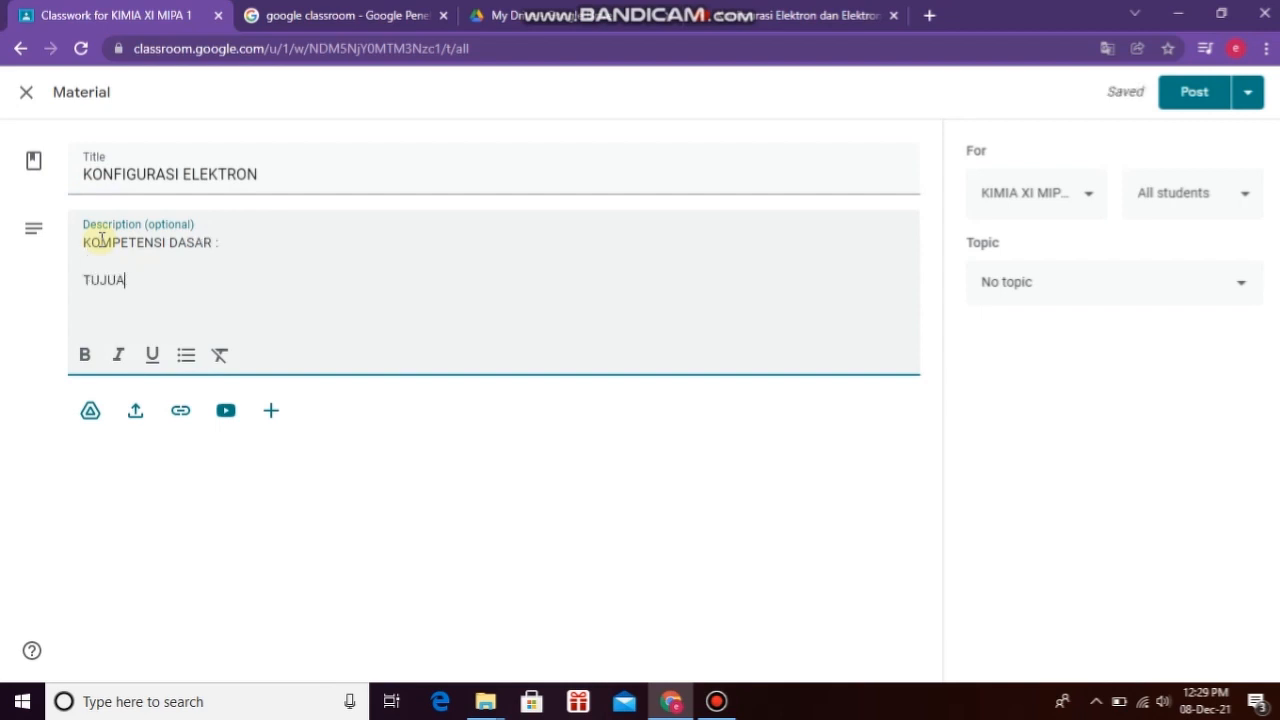
type("N PEMBELAJ")
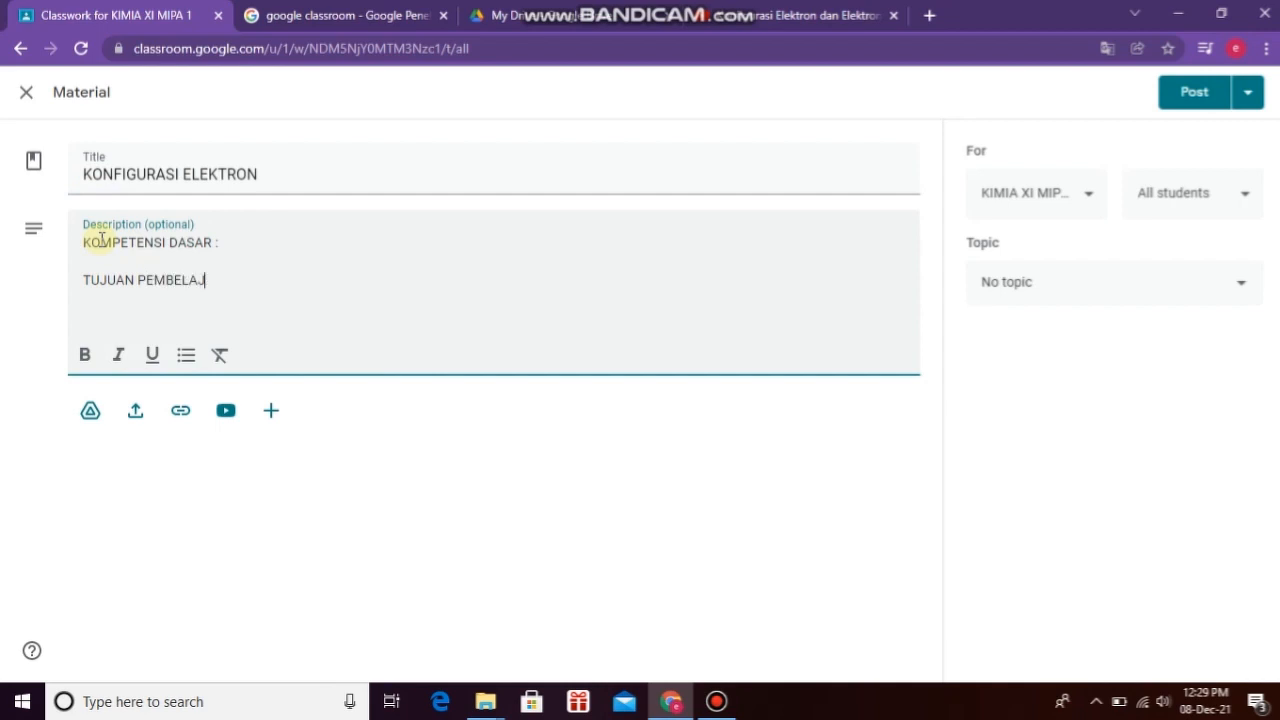
type("ARAN :  INDIKA")
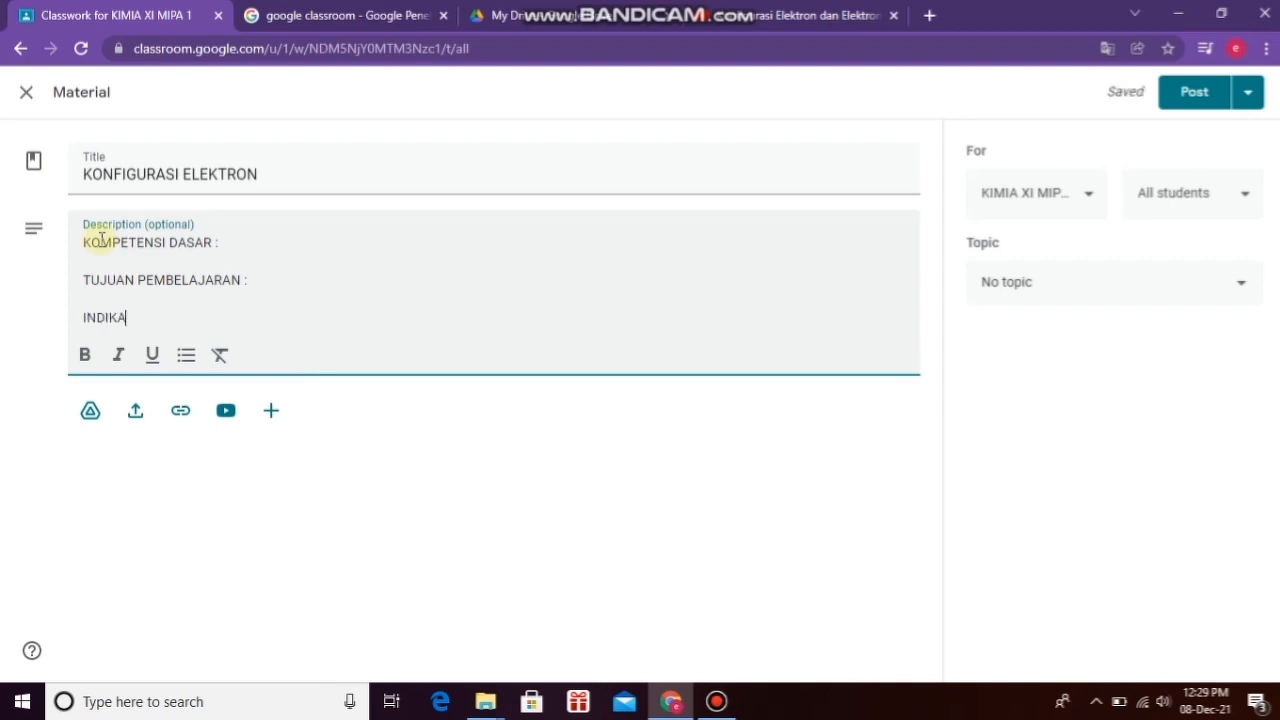
type("TOR PEN")
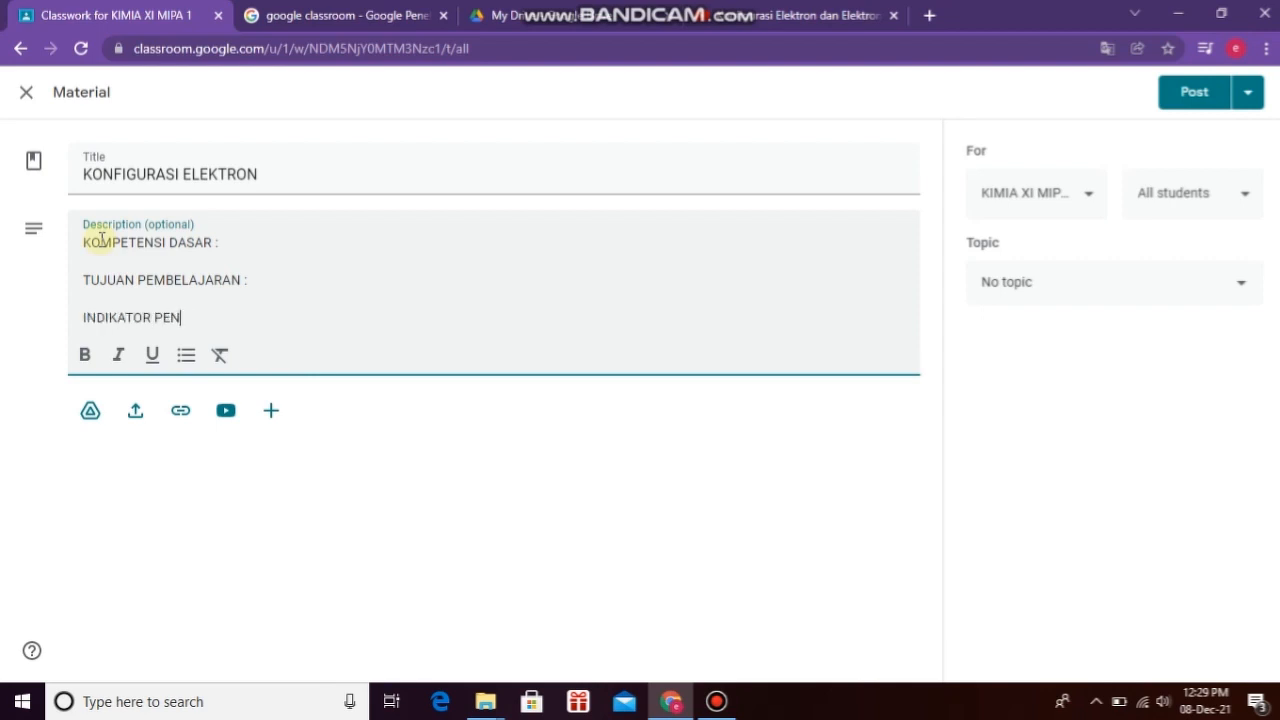
type("CAPAIAN KOMPE")
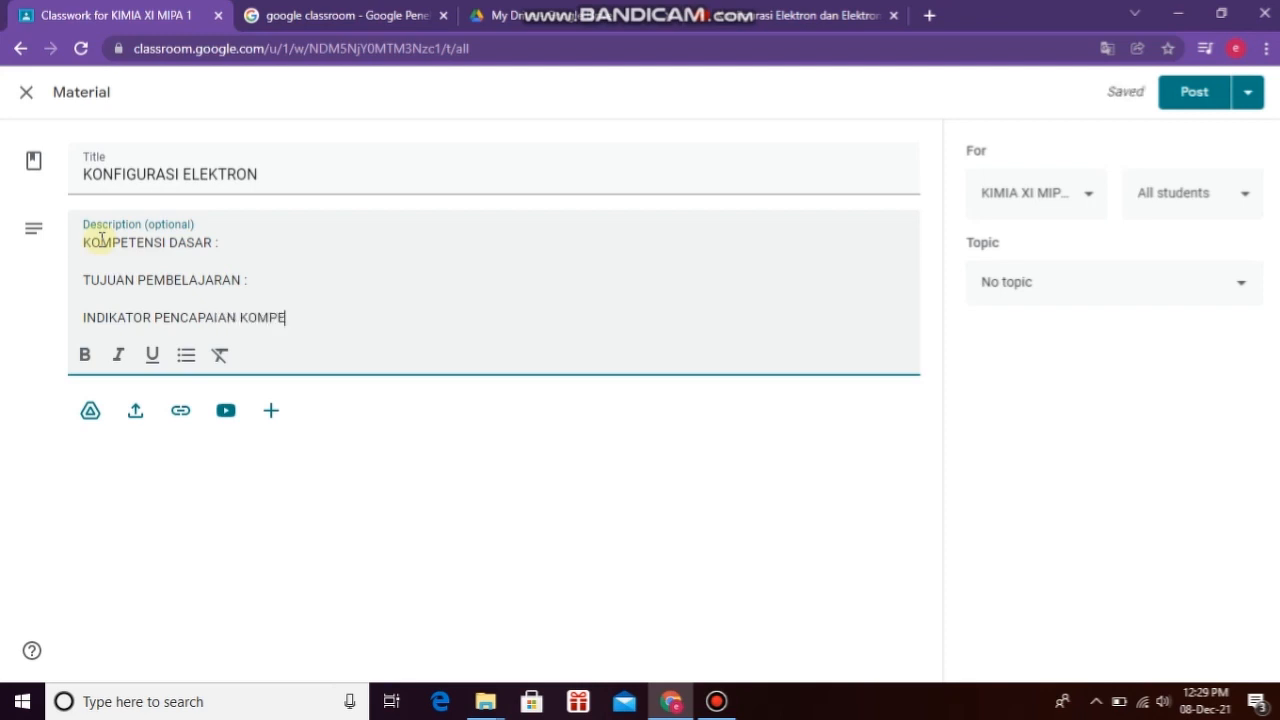
type("TENSI (IPK")
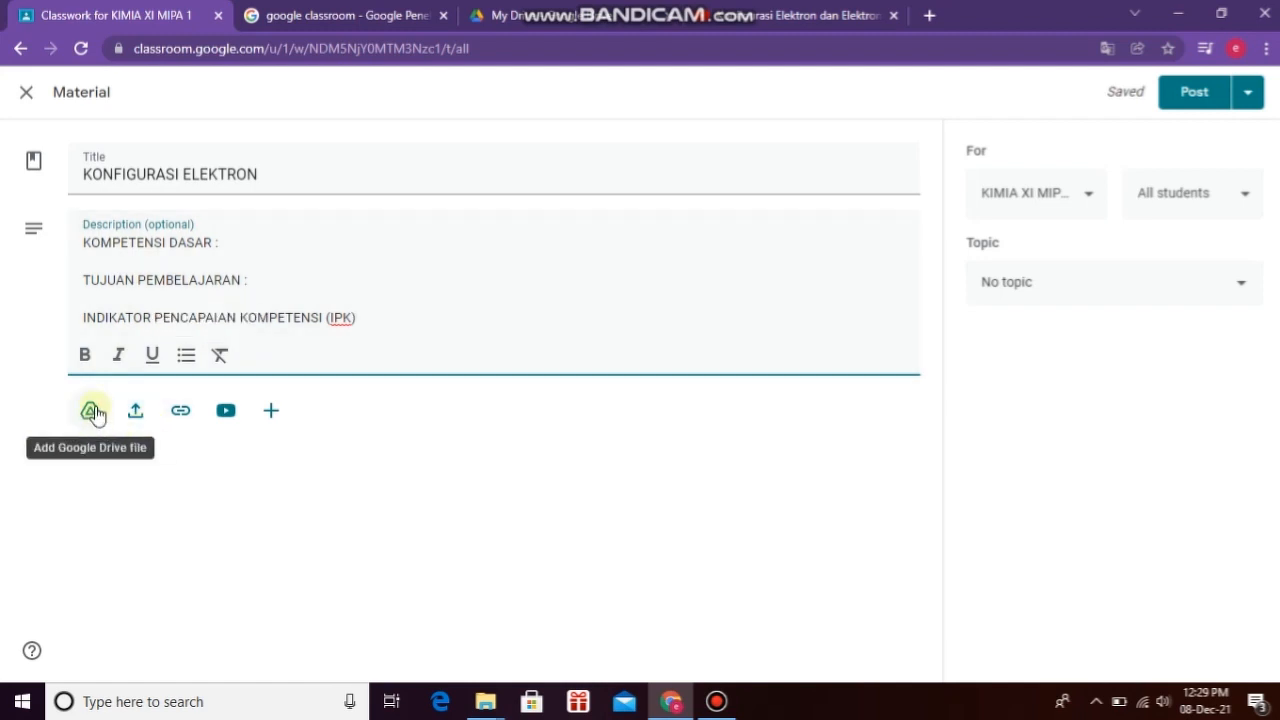
Step: Open the file upload window for the material and browse the DATA (D:) drive
left_click(136, 416)
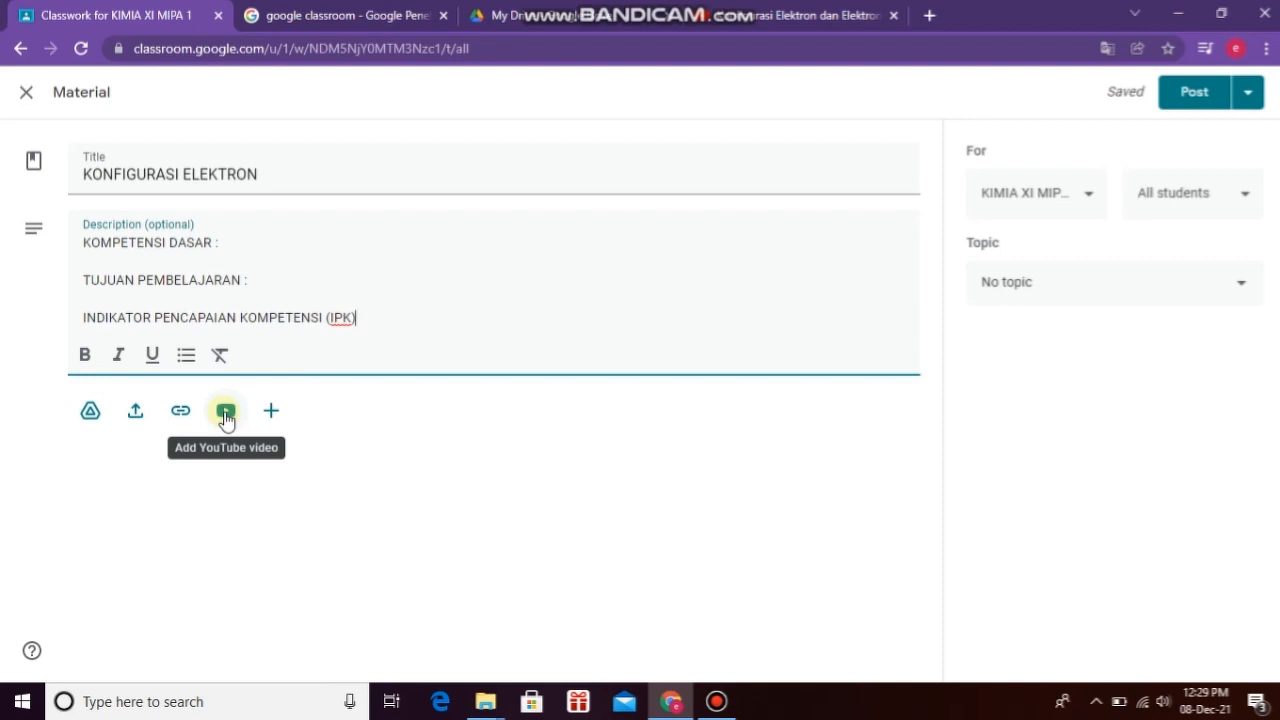
left_click(134, 420)
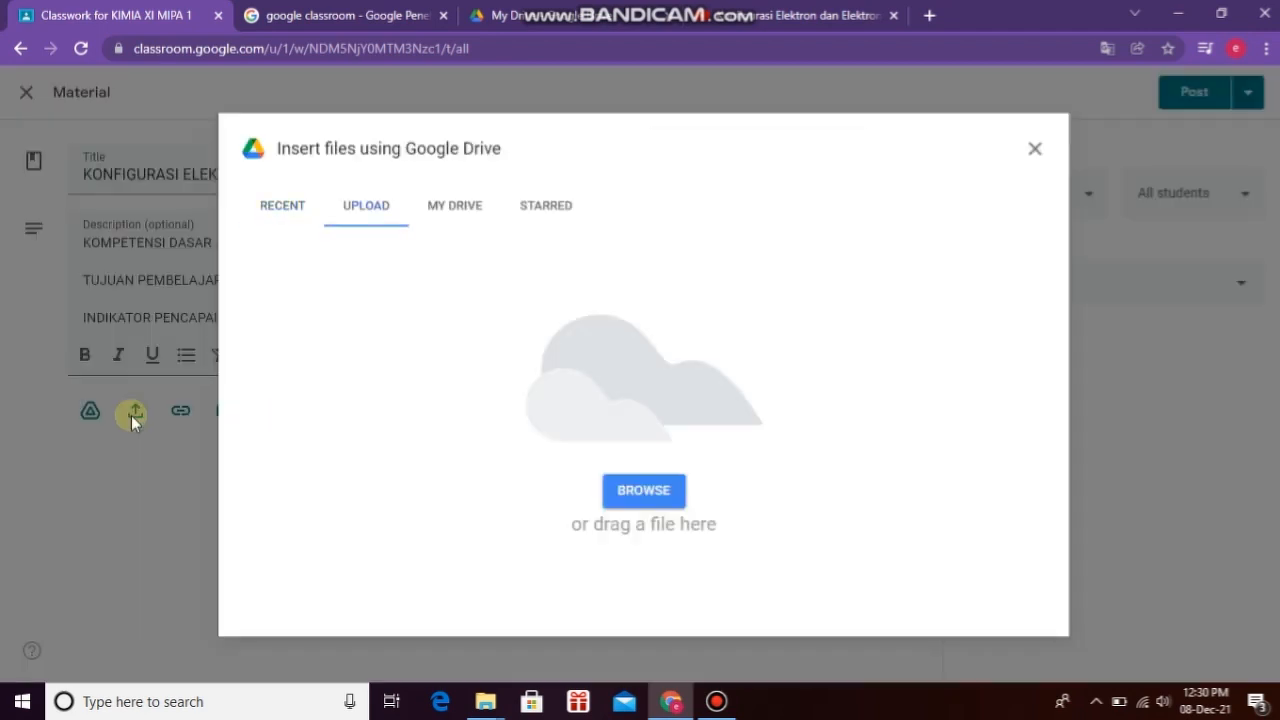
left_click(632, 498)
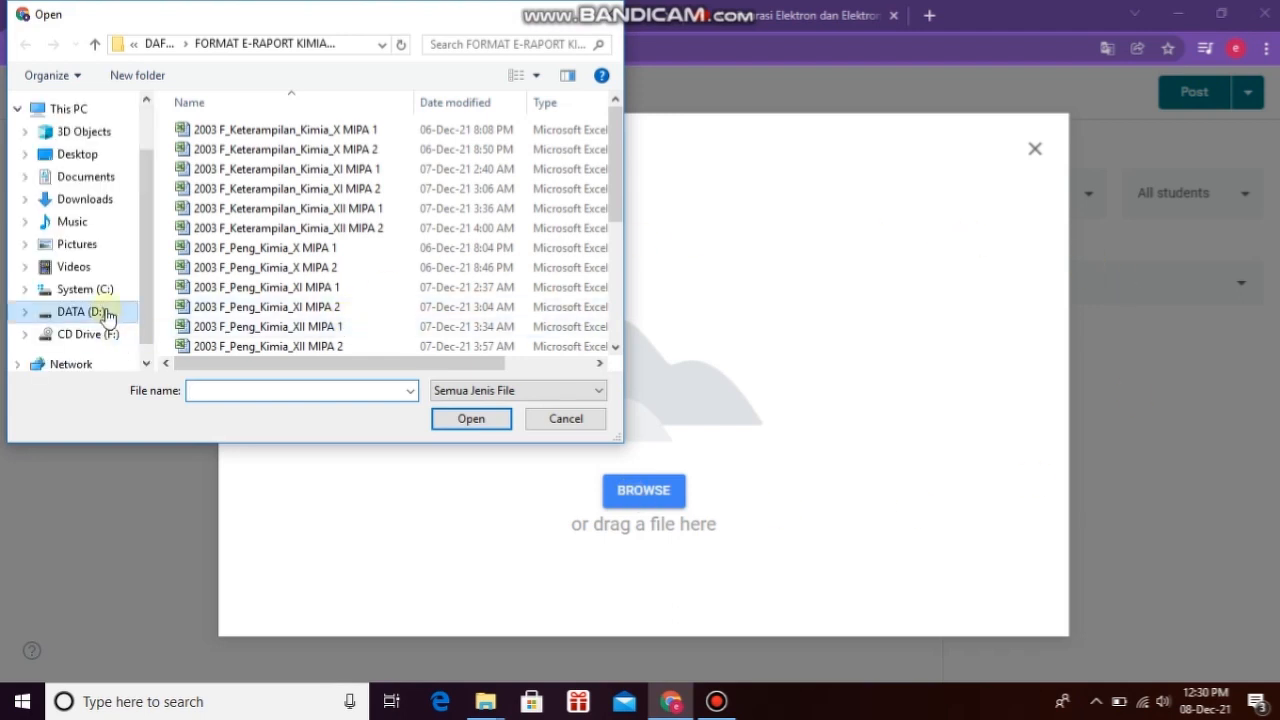
left_click(108, 313)
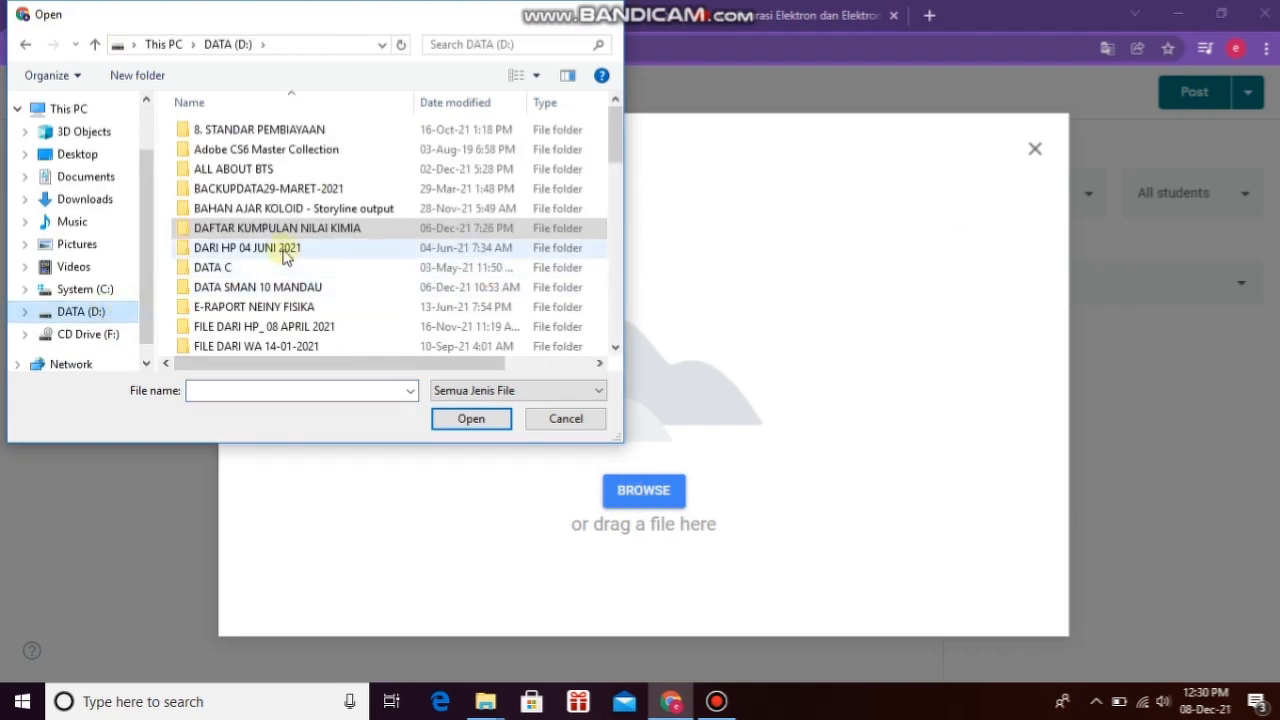
scroll(288, 258, "down", 2)
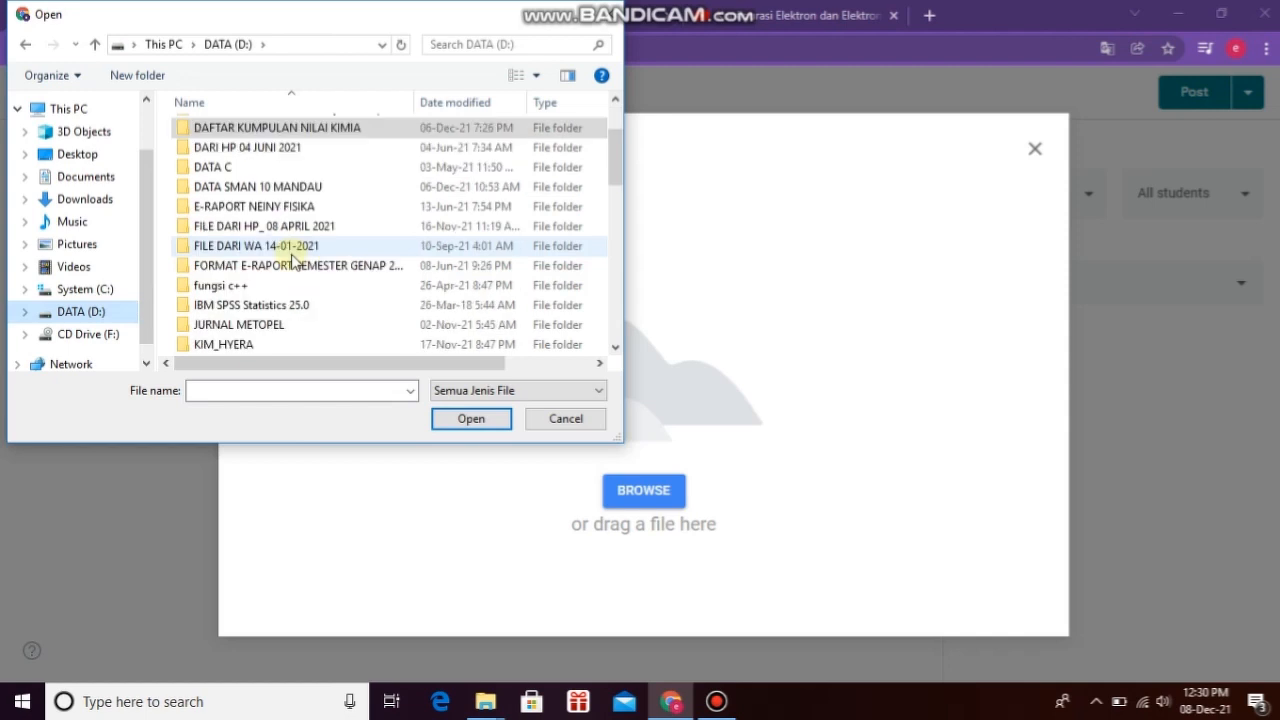
scroll(292, 260, "down", 1)
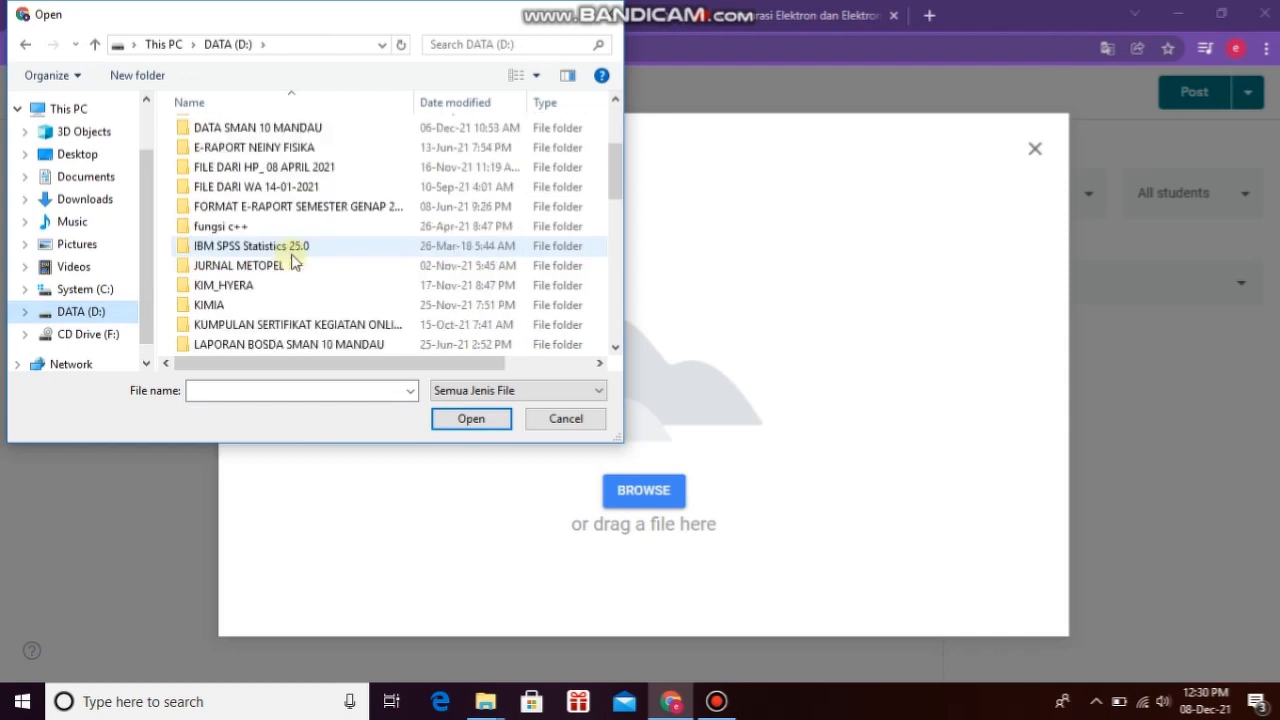
Step: Upload X_Kimia_KD 3.3_Final from KIM_HYERA > CHEMISTRY GRADE X > MODUL KIMIA KELAS X
left_click(262, 285)
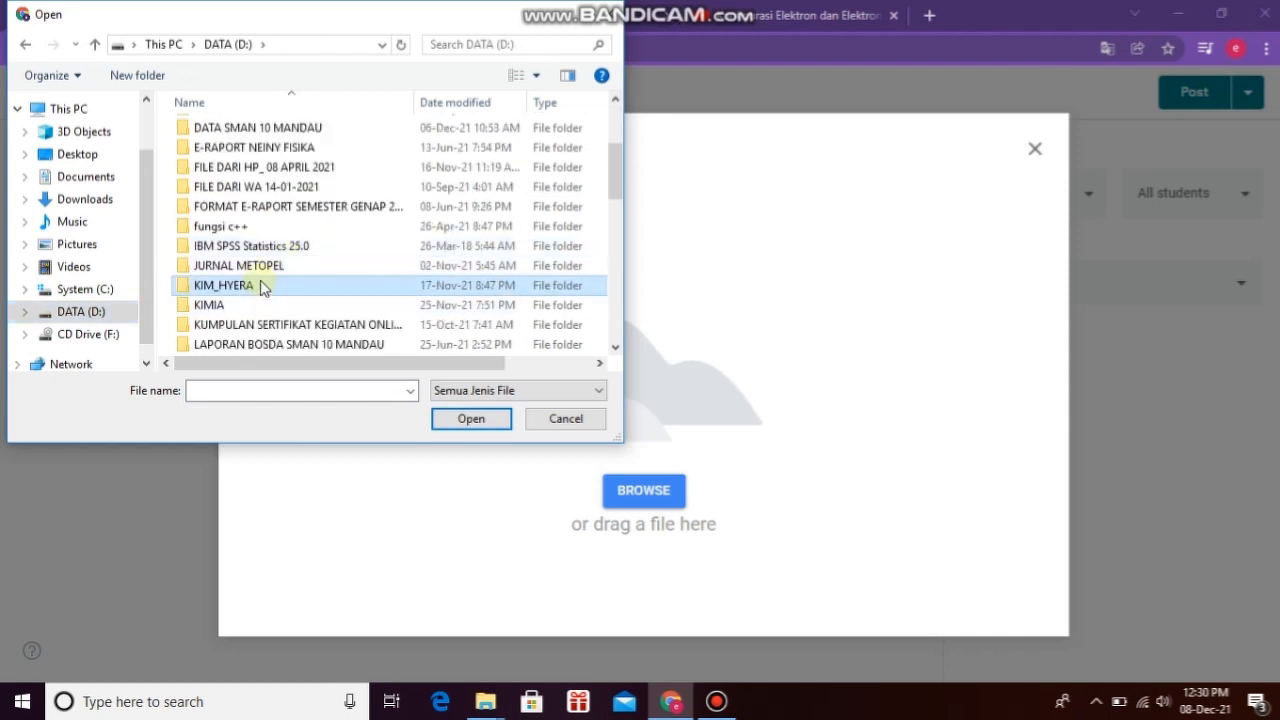
left_click(478, 422)
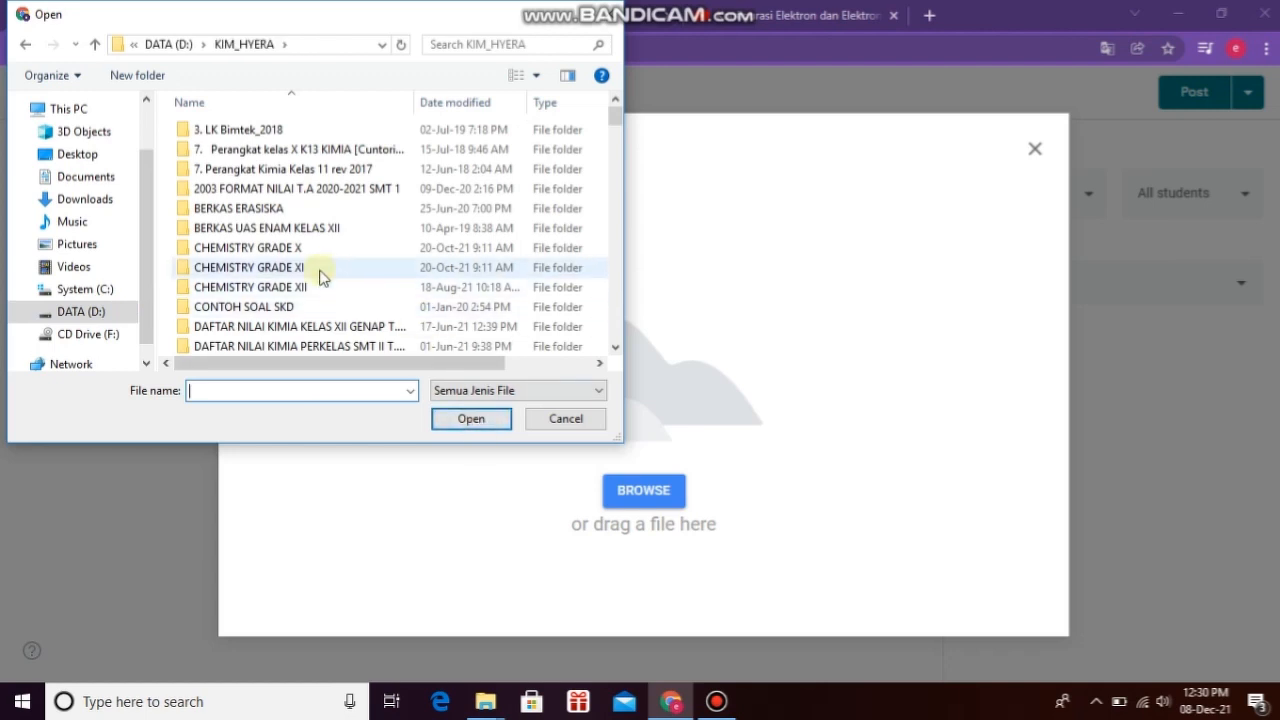
scroll(320, 272, "down", 1)
left_click(295, 206)
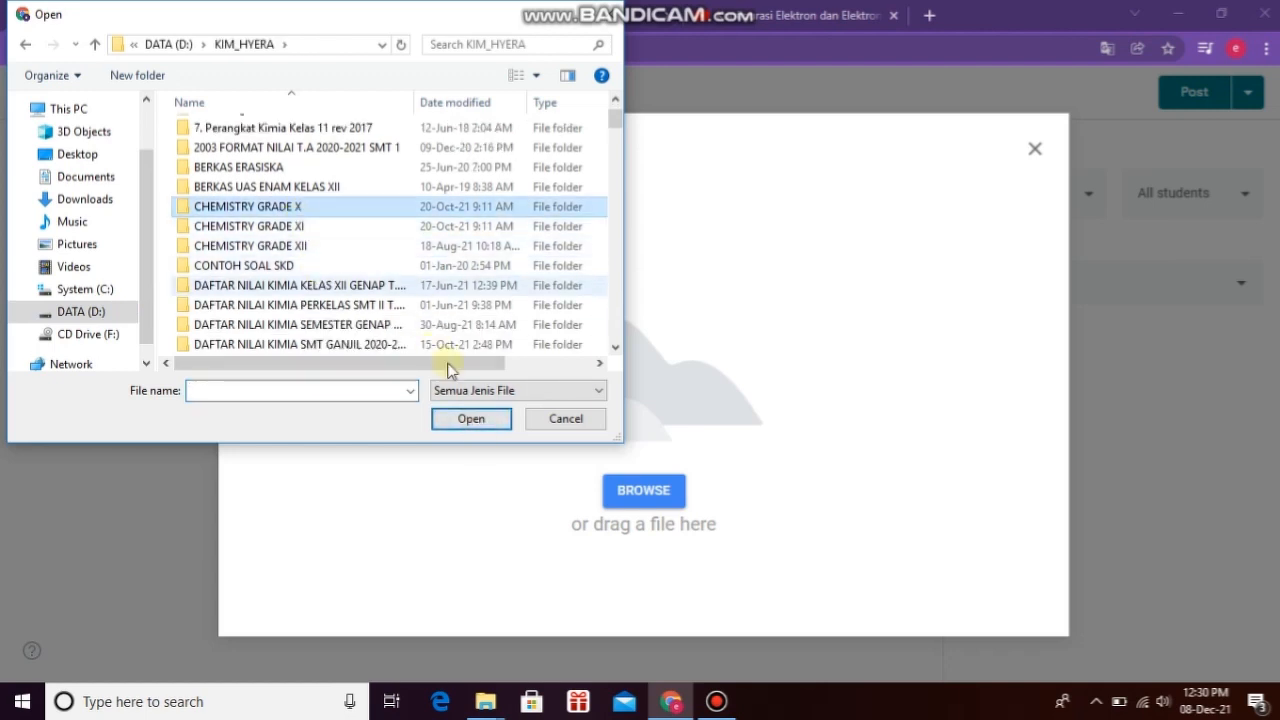
left_click(478, 426)
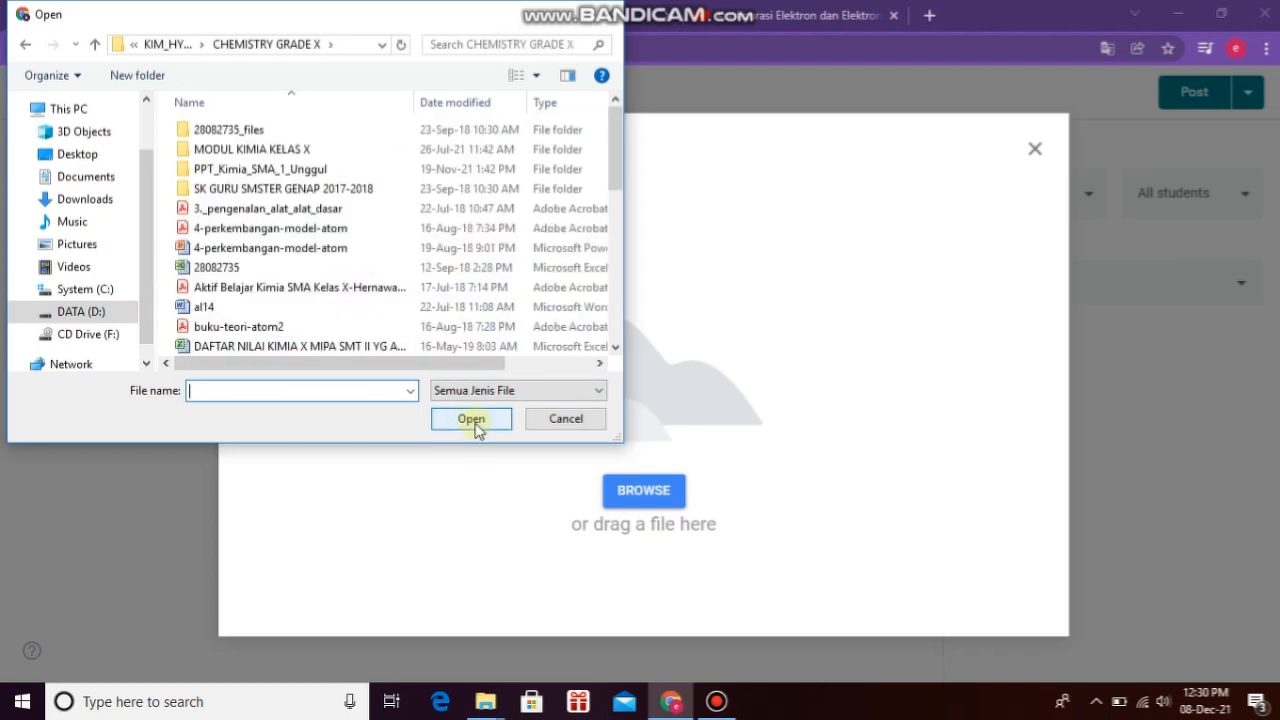
left_click(316, 154)
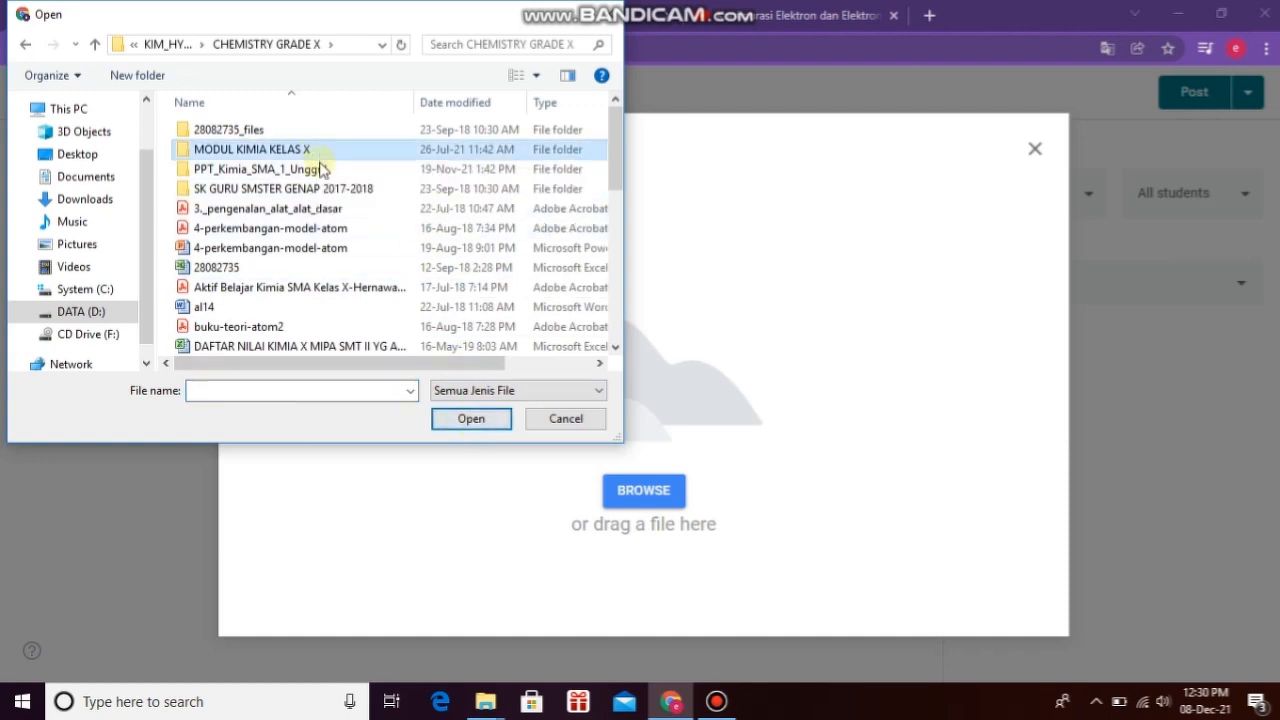
left_click(468, 420)
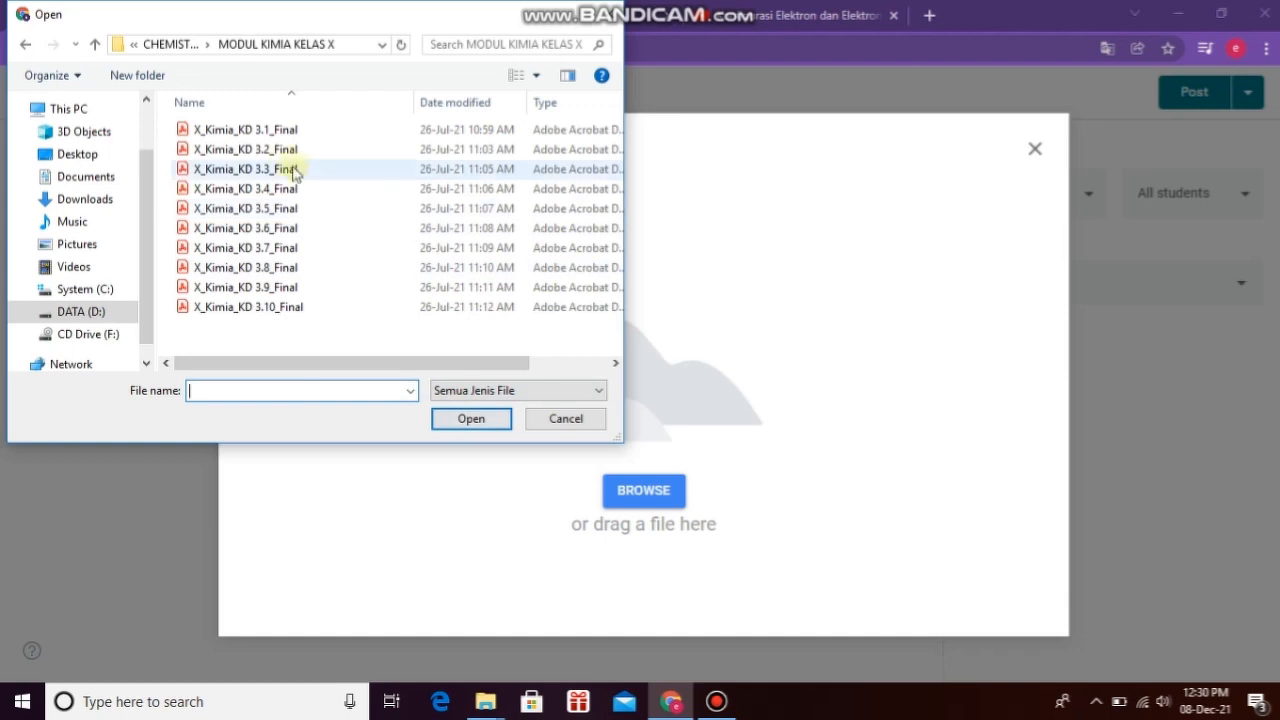
left_click(277, 172)
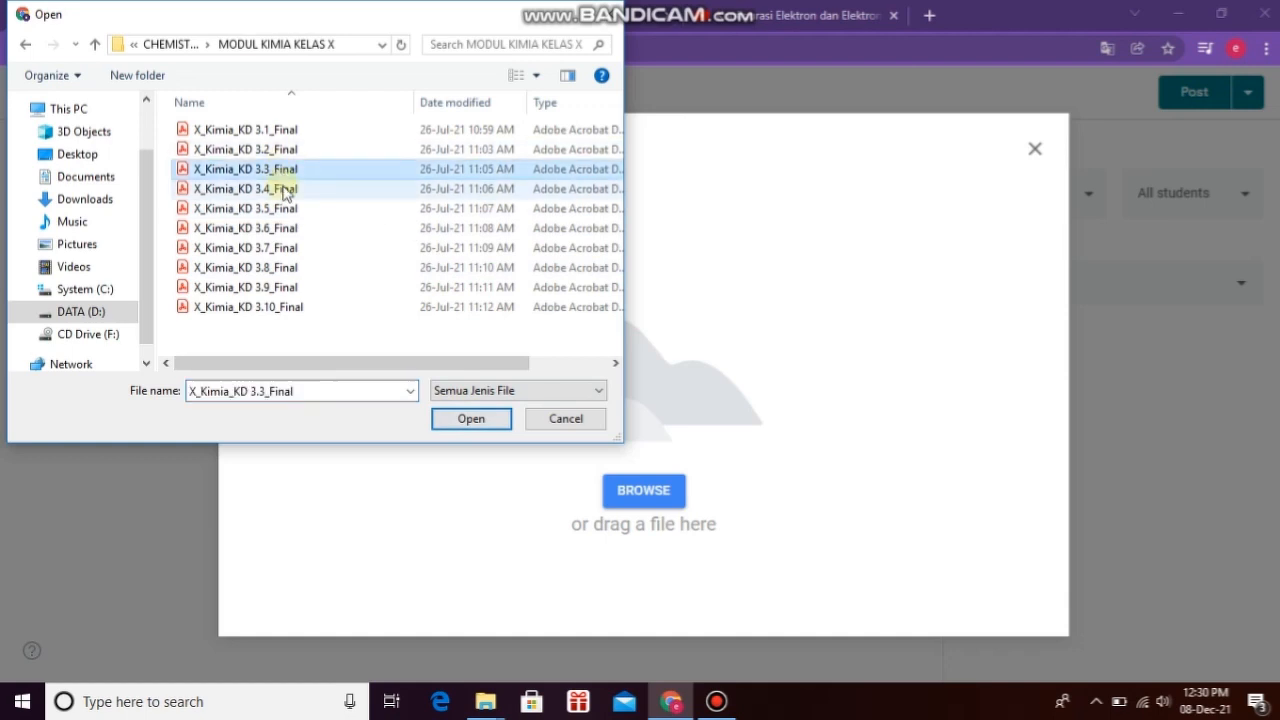
left_click(469, 418)
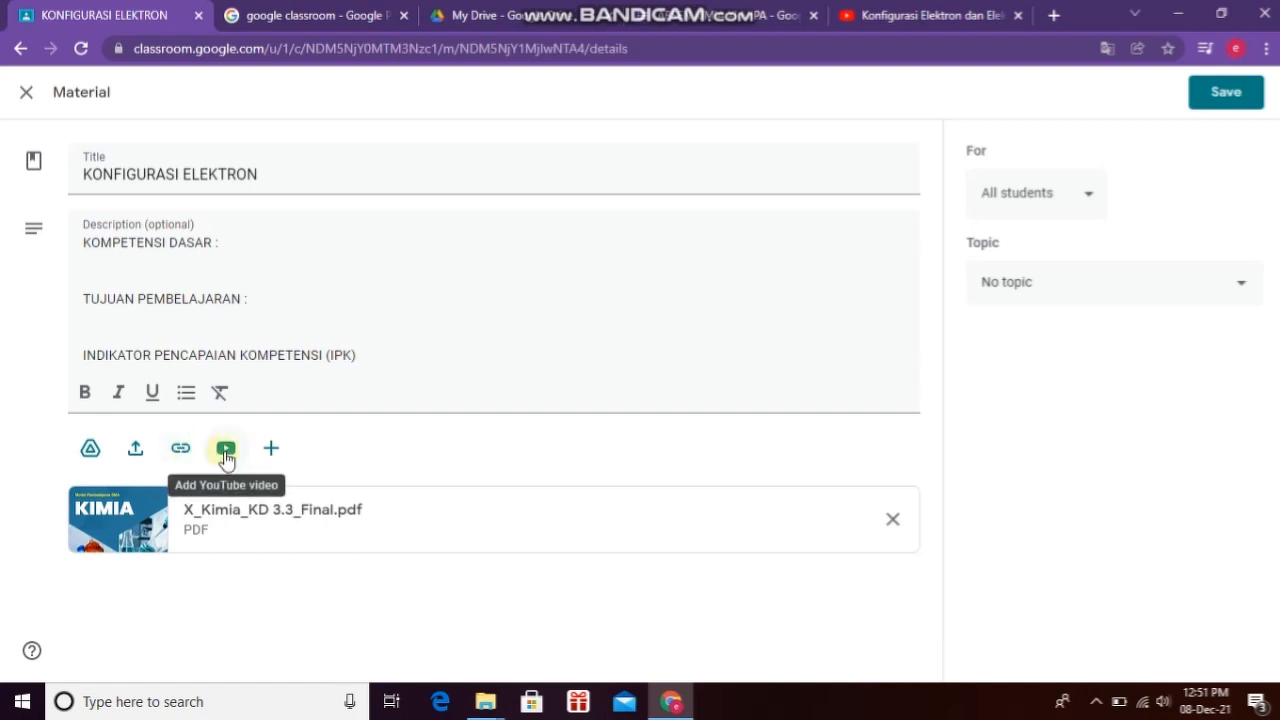
Step: Open the YouTube video picker for the material and select its search box
left_click(226, 450)
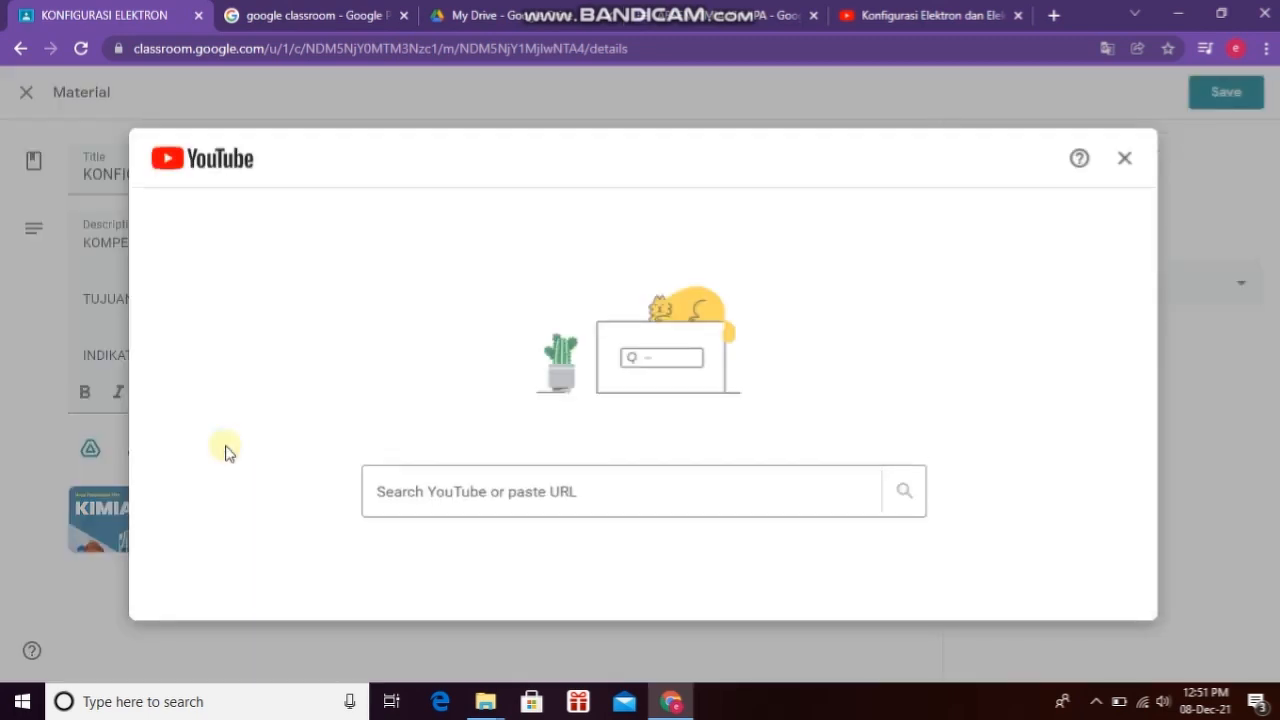
left_click(400, 491)
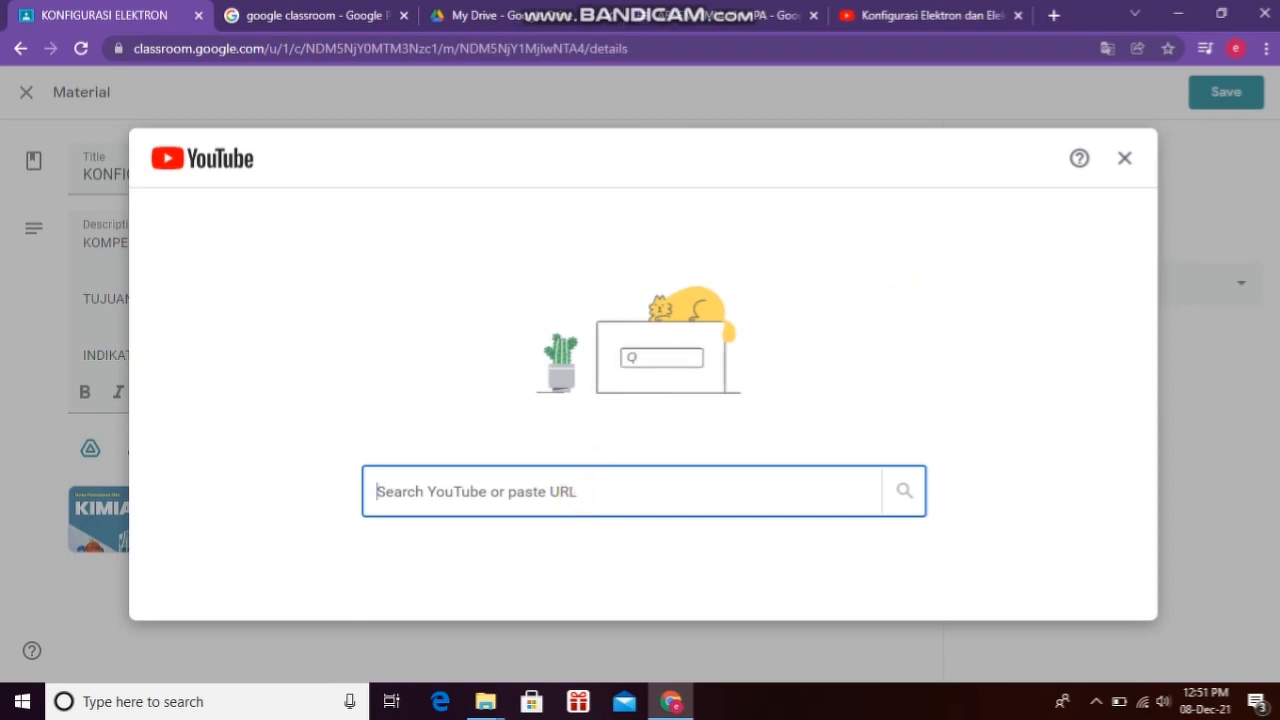
Step: Copy the URL of the YouTube video 'Konfigurasi Elektron dan Elektron Valensi' and return to Classroom
left_click(895, 16)
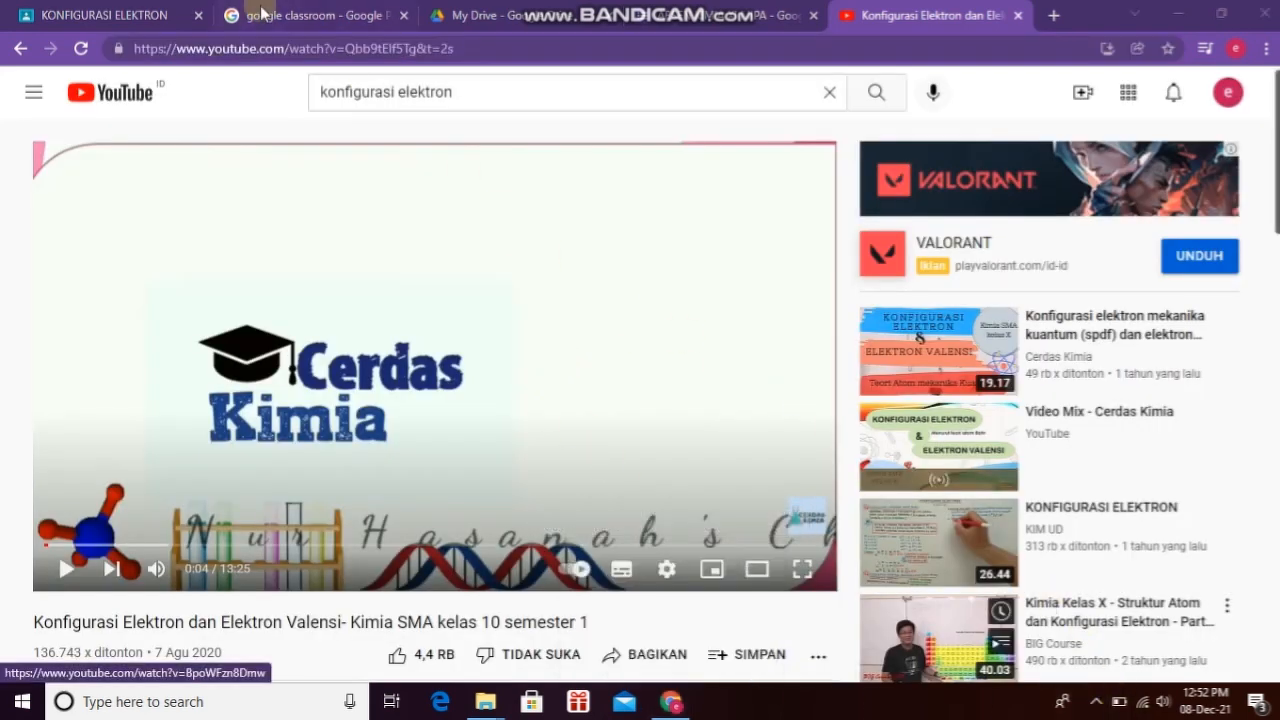
left_click_drag(458, 48, 133, 66)
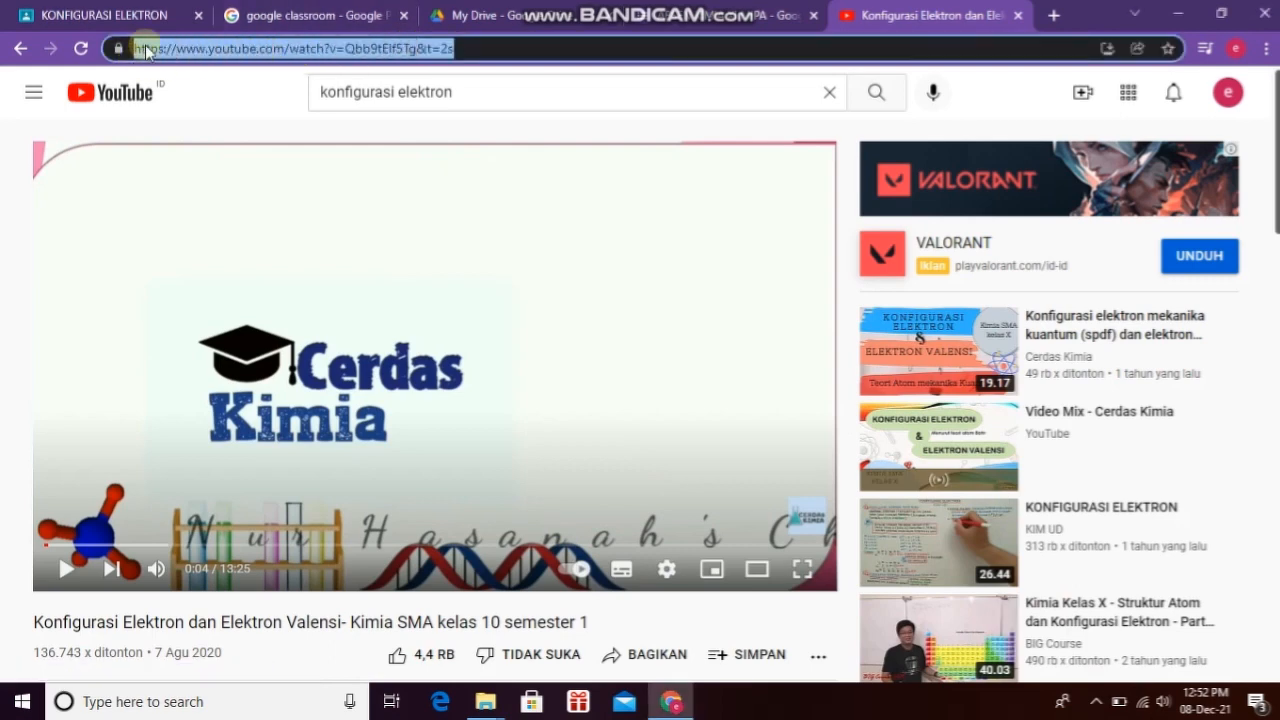
right_click(146, 51)
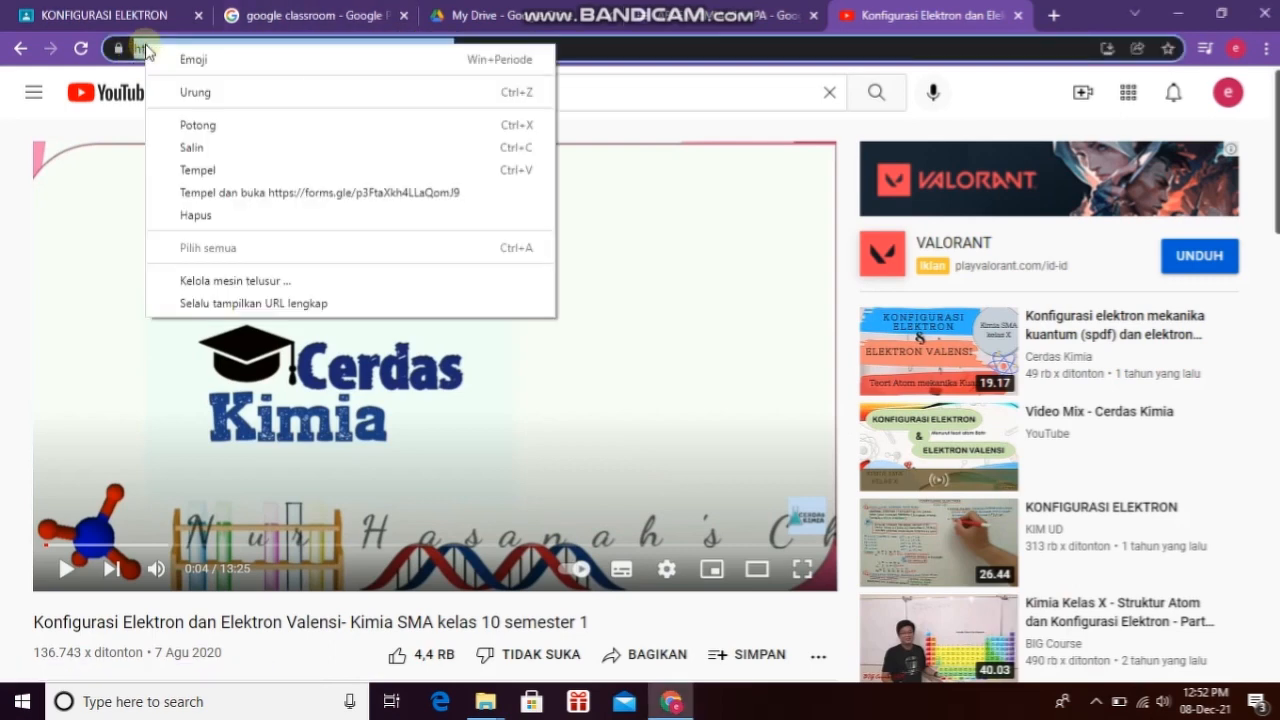
left_click(210, 150)
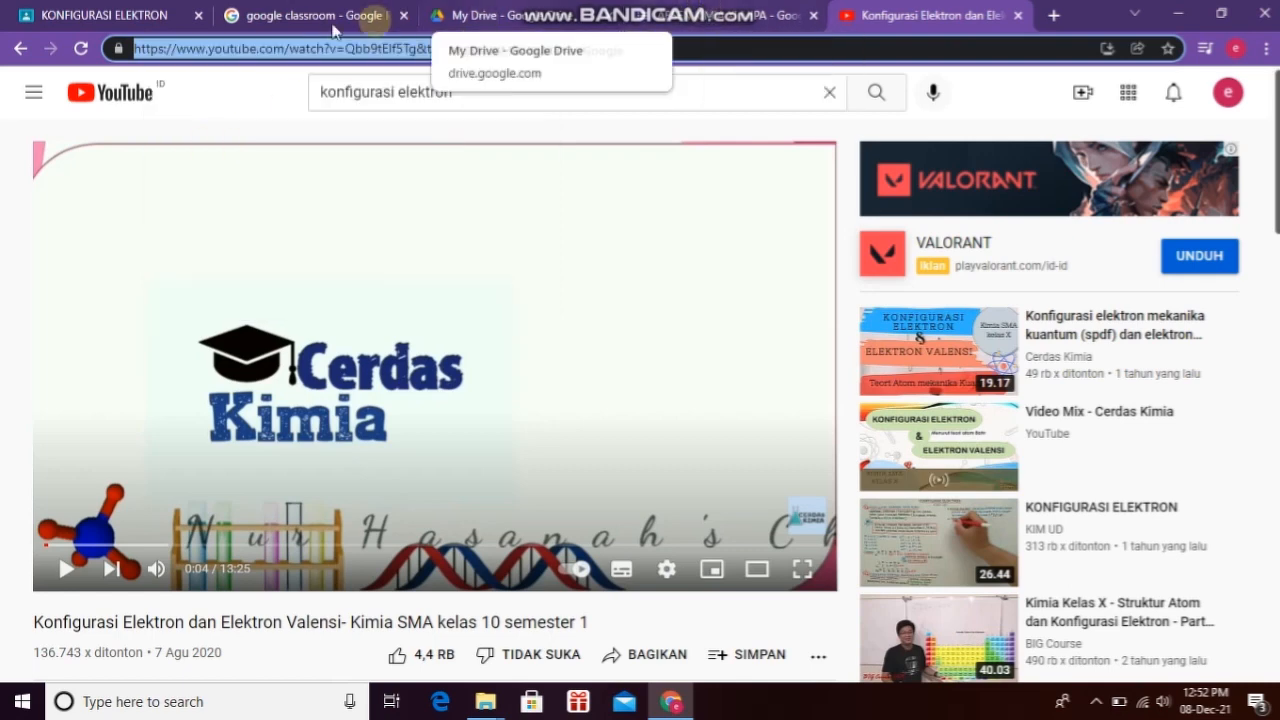
left_click(115, 15)
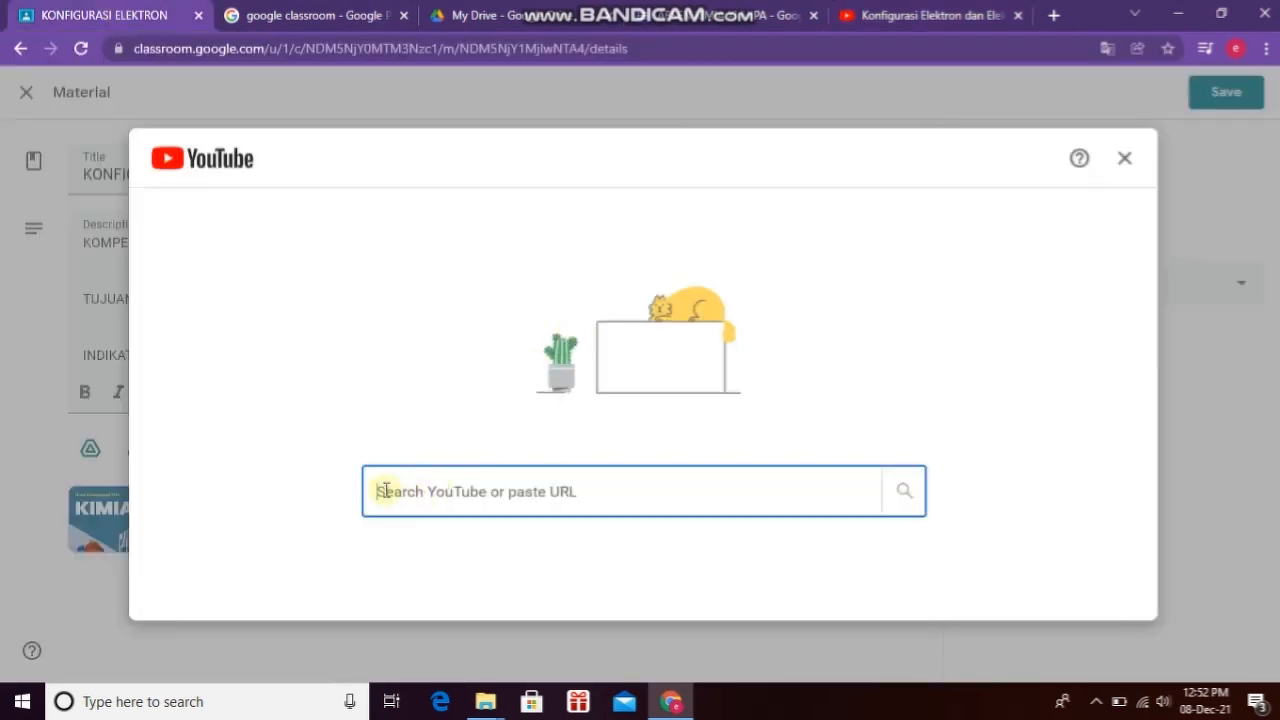
Step: Paste the copied URL into the search and attach the 'Konfigurasi Elektron dan Elektron Valensi' video
right_click(385, 491)
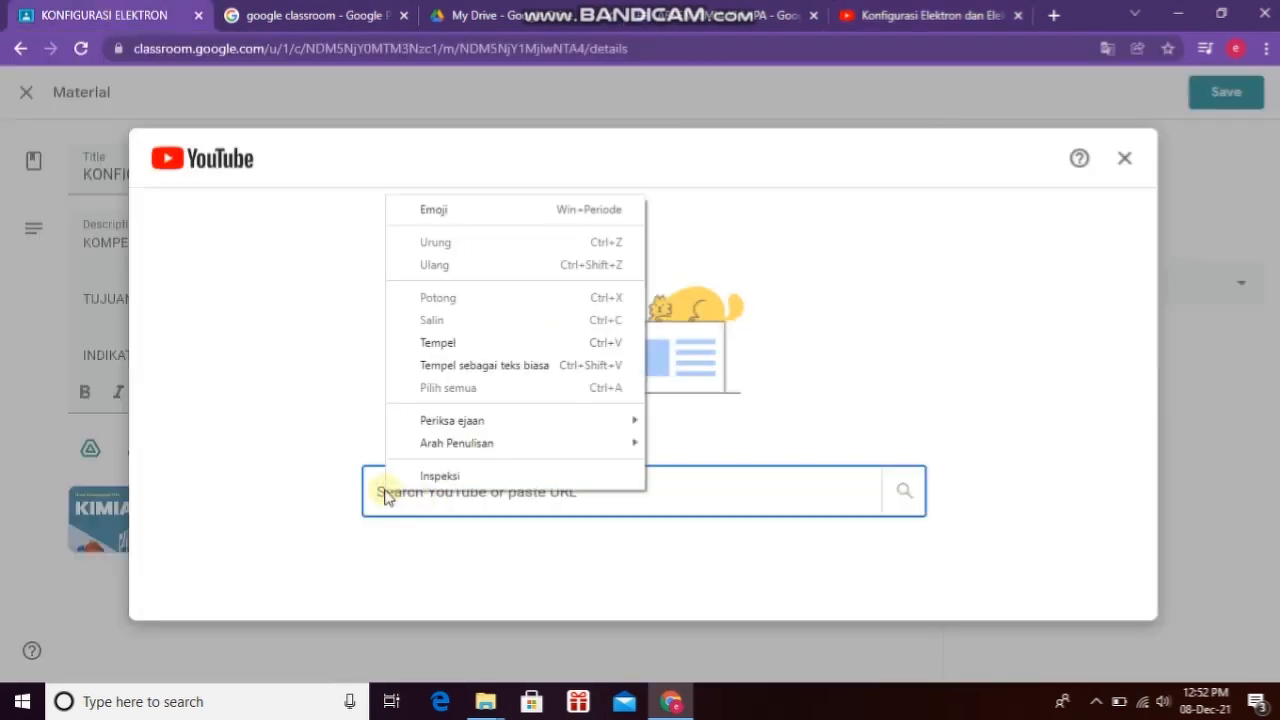
left_click(437, 342)
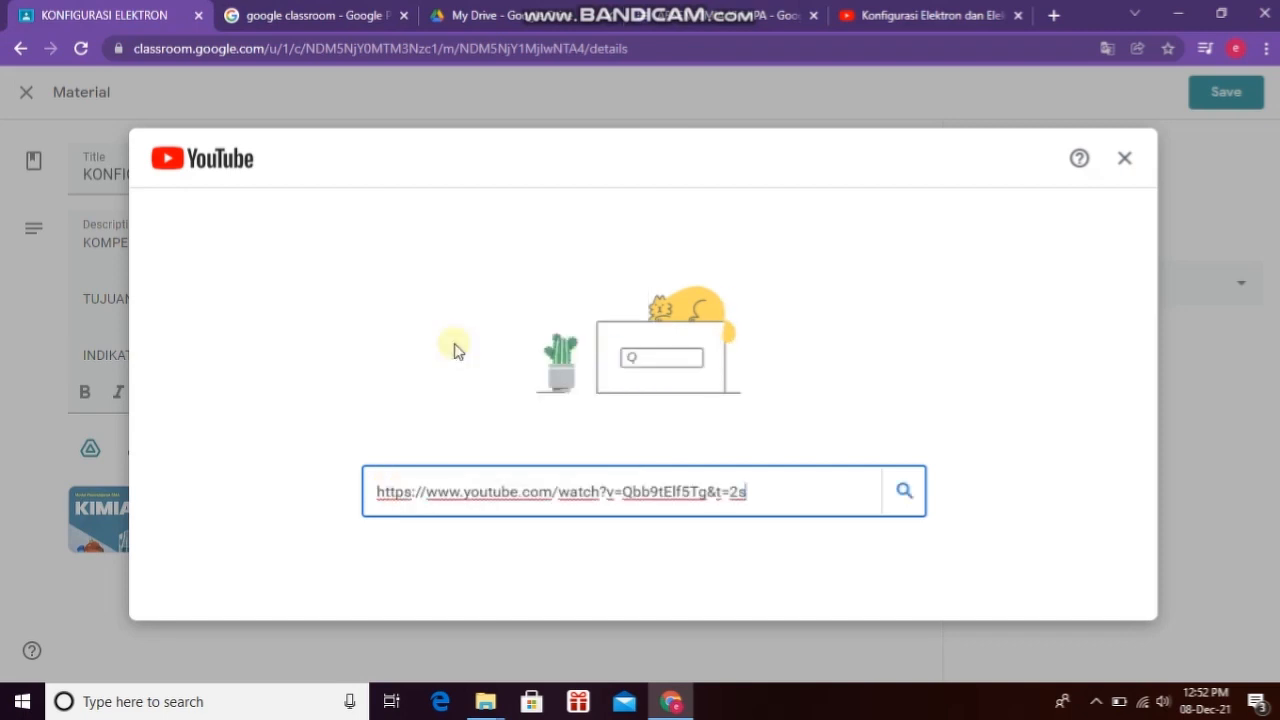
key("Return")
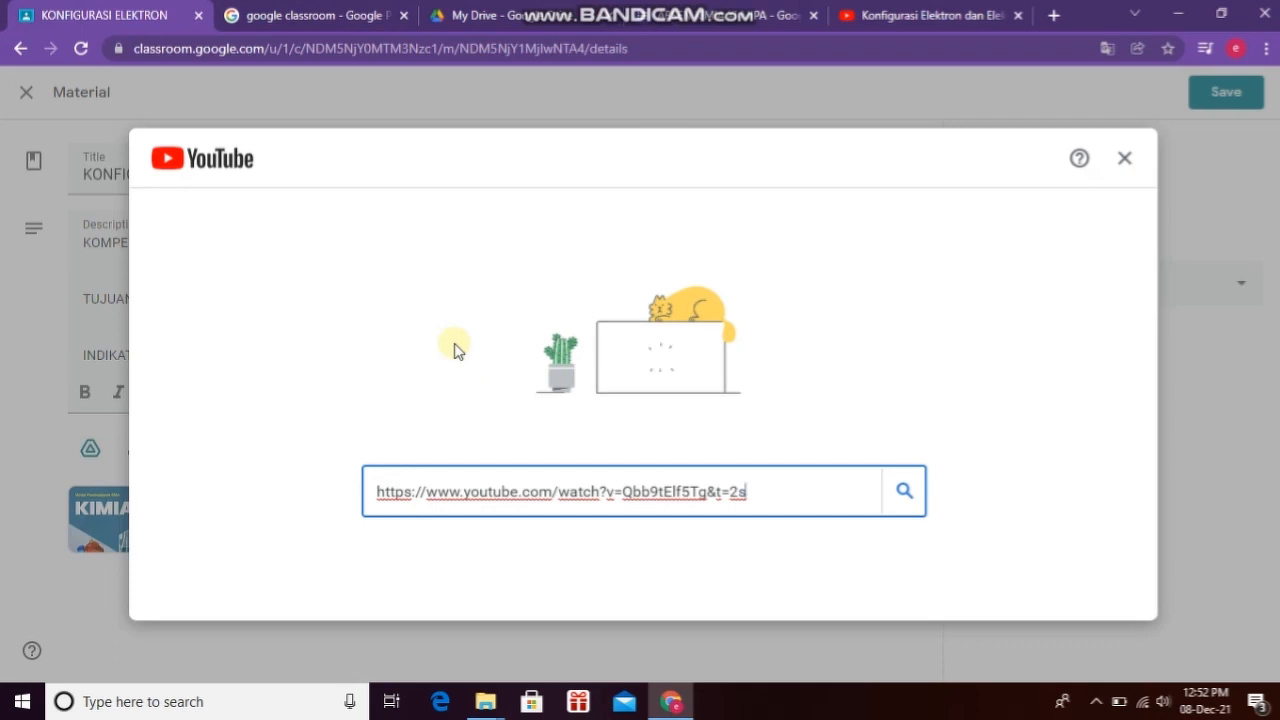
left_click(904, 494)
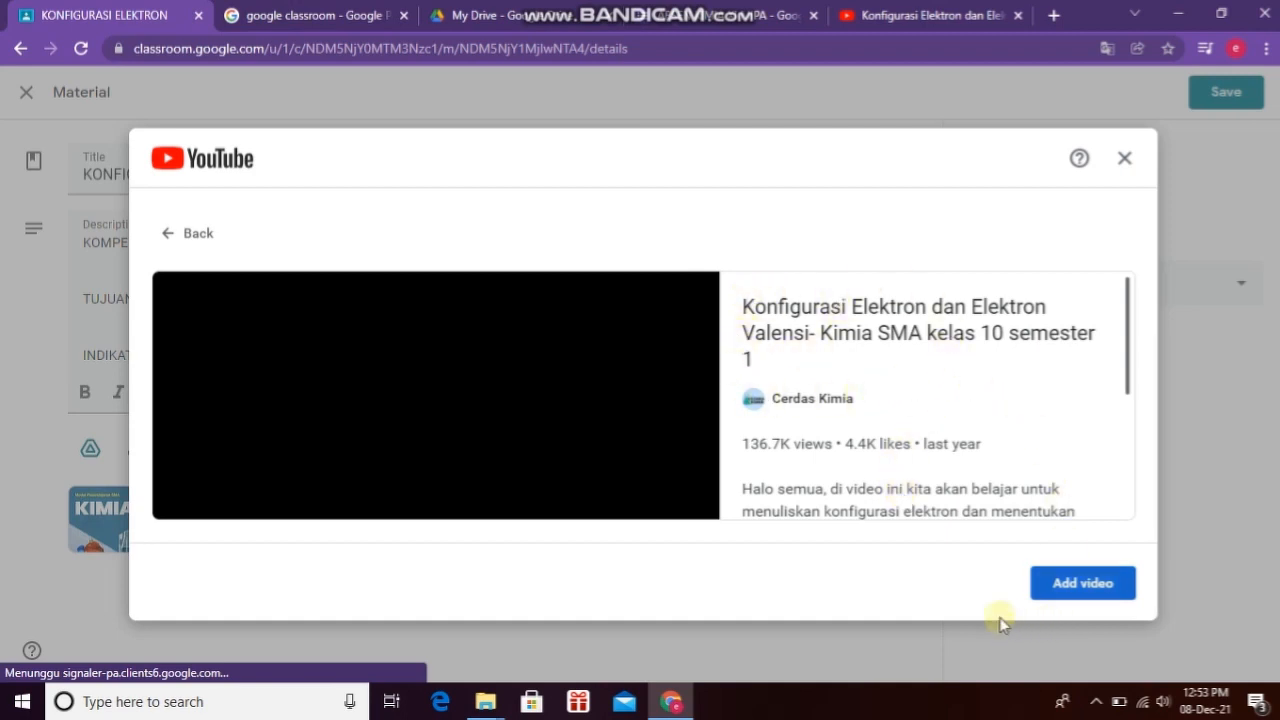
left_click(1074, 592)
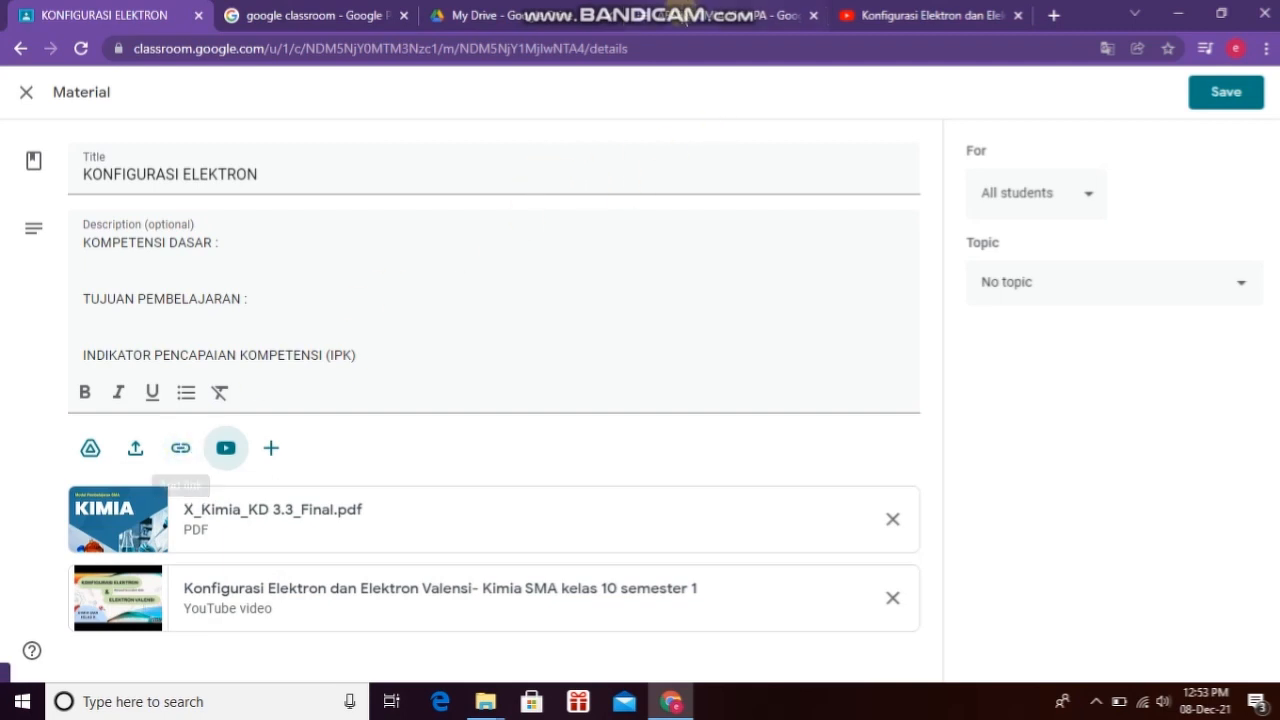
left_click(683, 26)
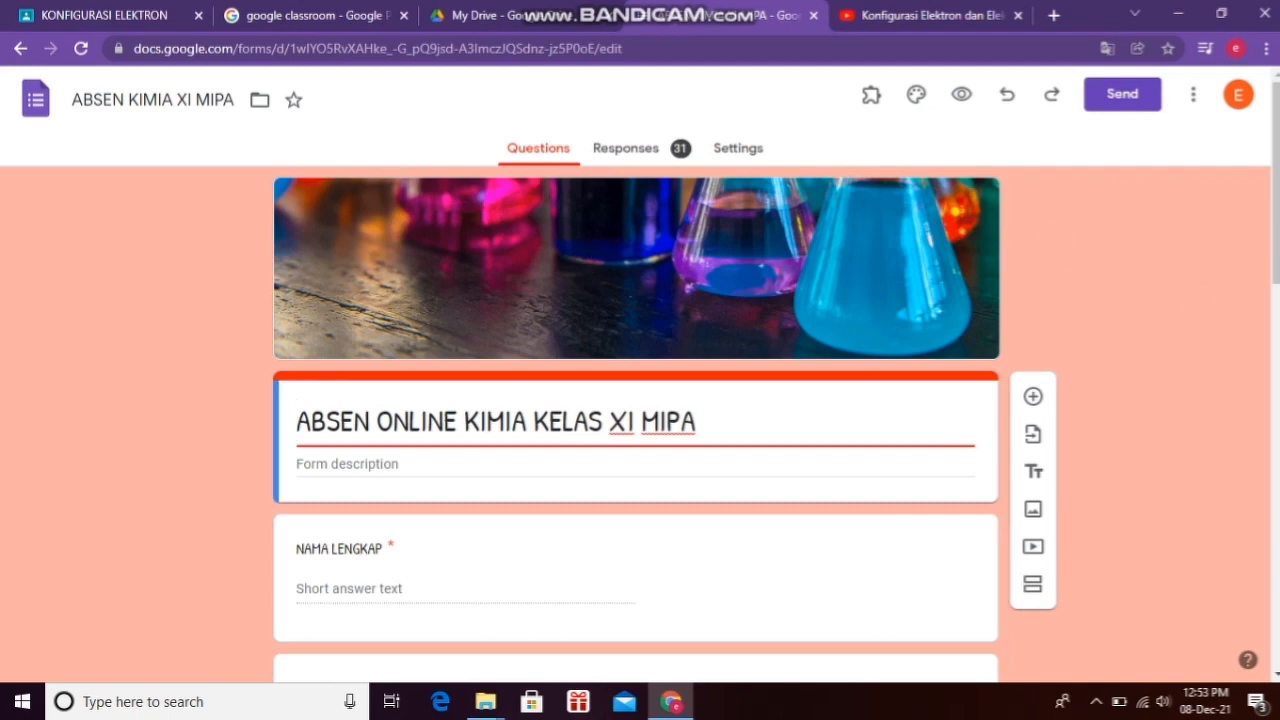
Step: Copy the shortened share link of the ABSEN KIMIA XI MIPA form, then go back to Classroom
scroll(707, 373, "down", 1)
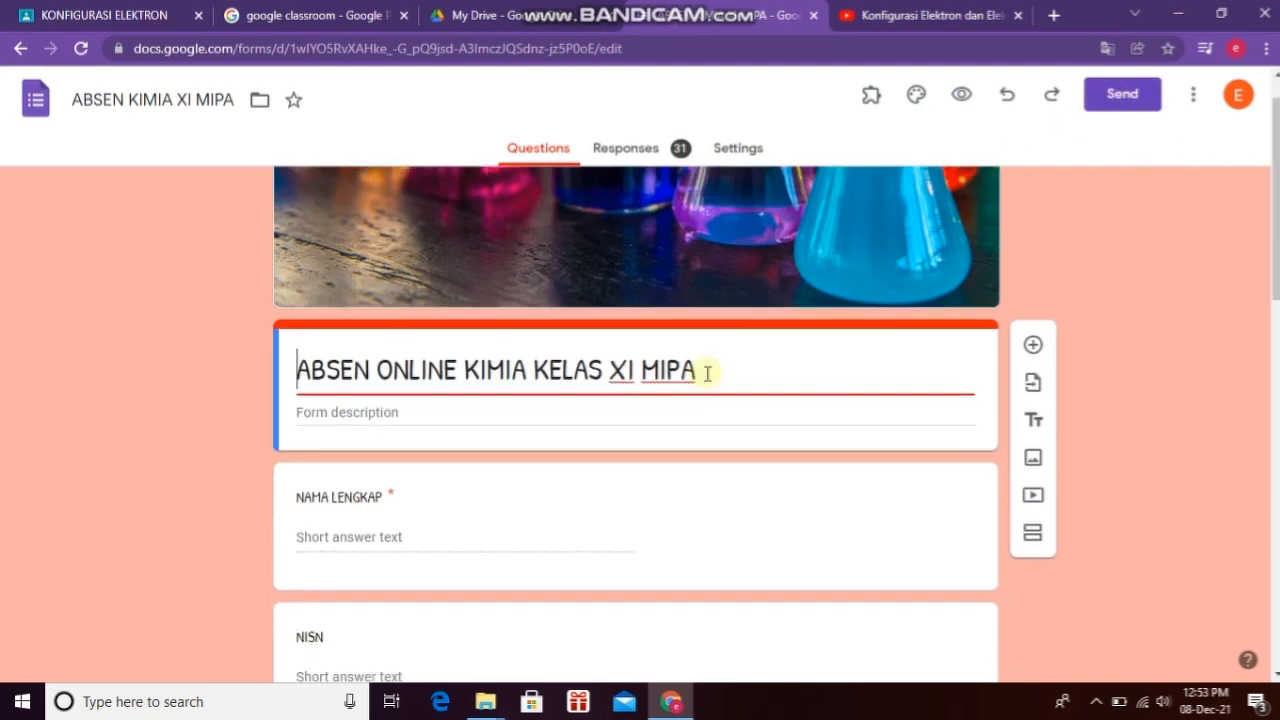
scroll(707, 373, "down", 4)
scroll(707, 373, "up", 5)
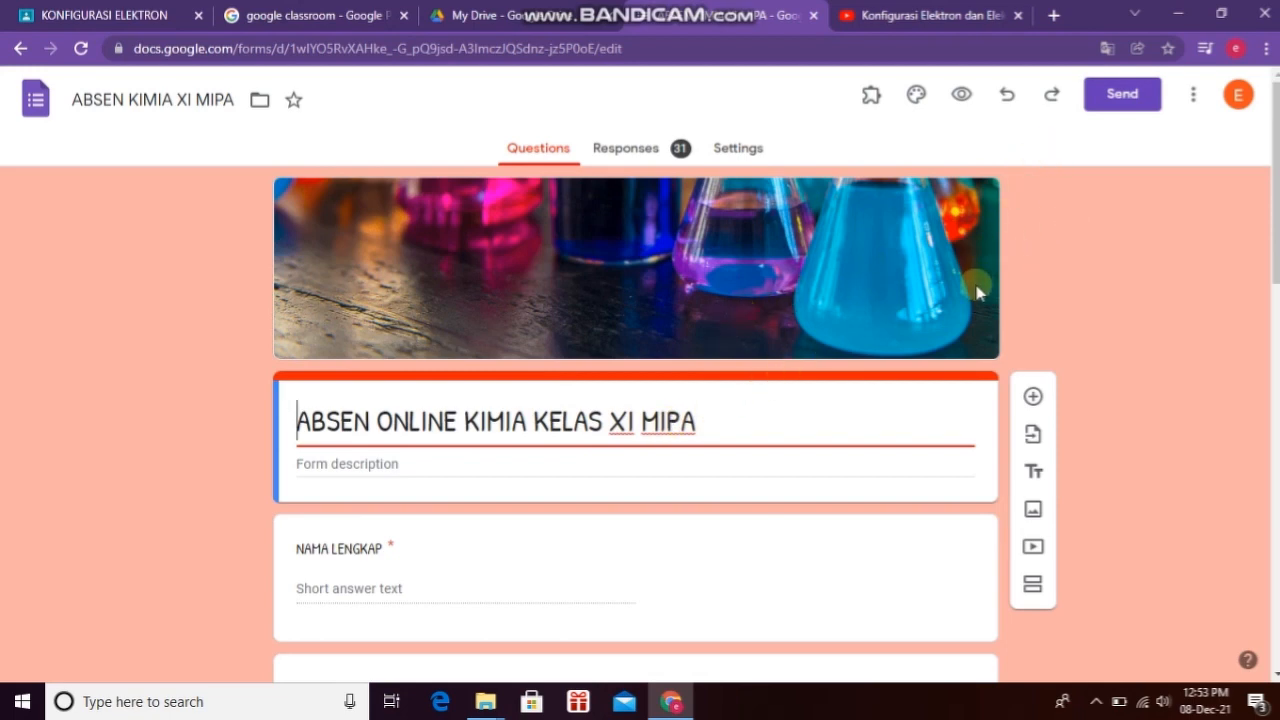
left_click(1110, 104)
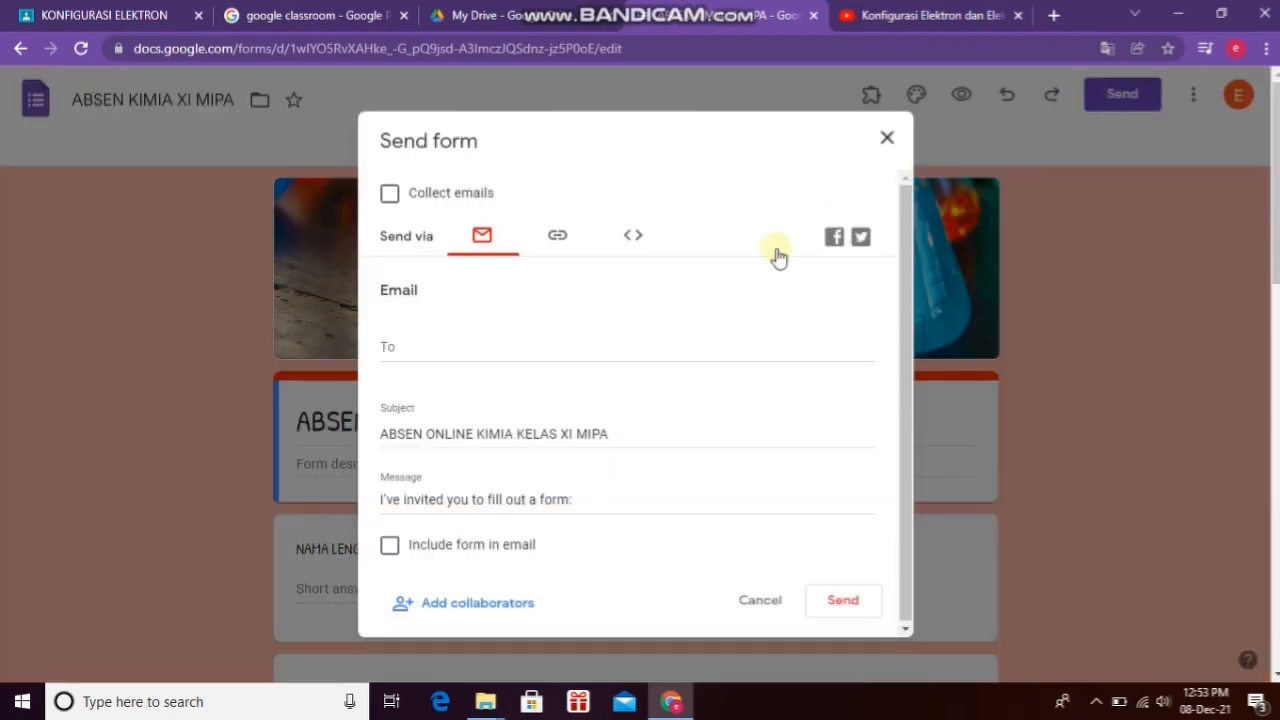
left_click(556, 240)
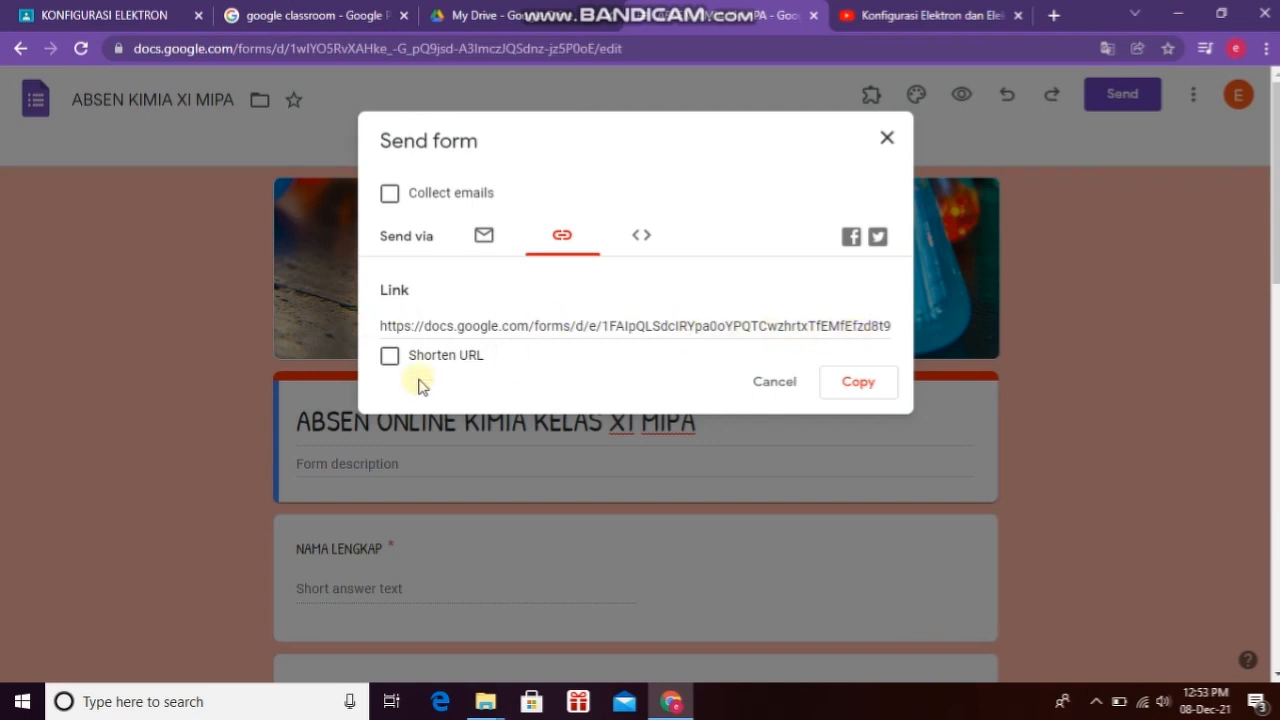
left_click(389, 358)
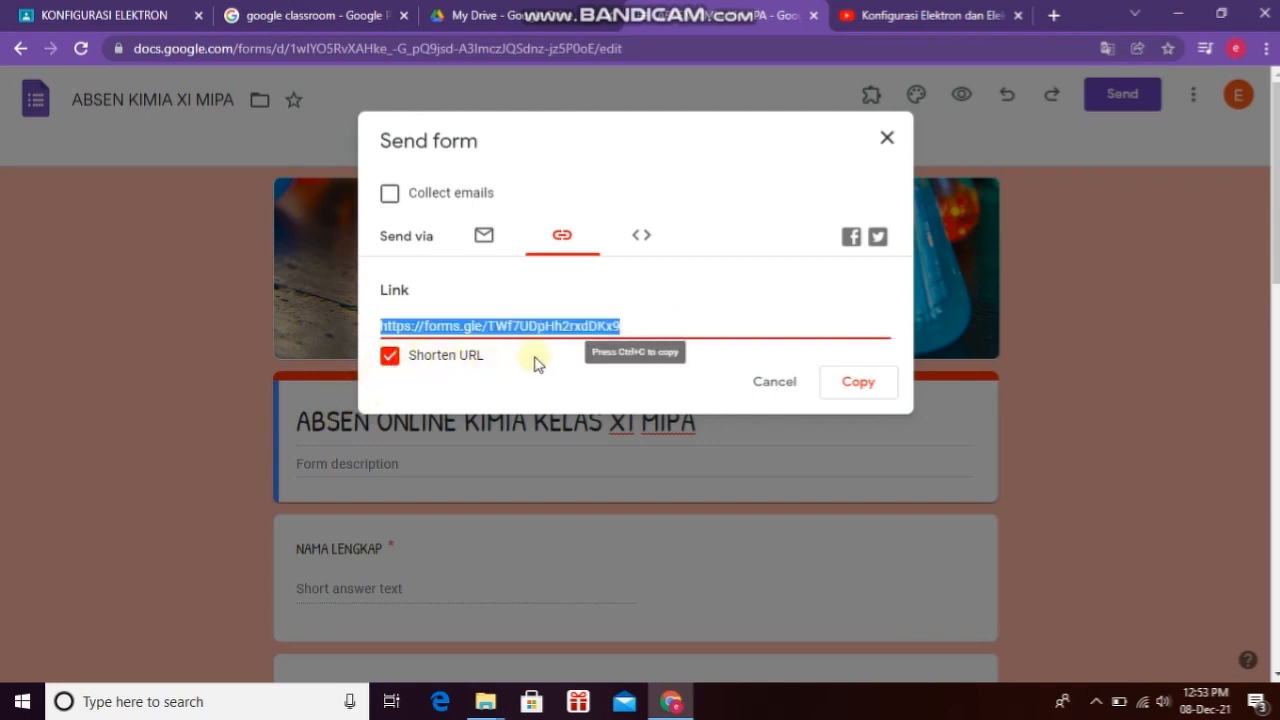
left_click(866, 386)
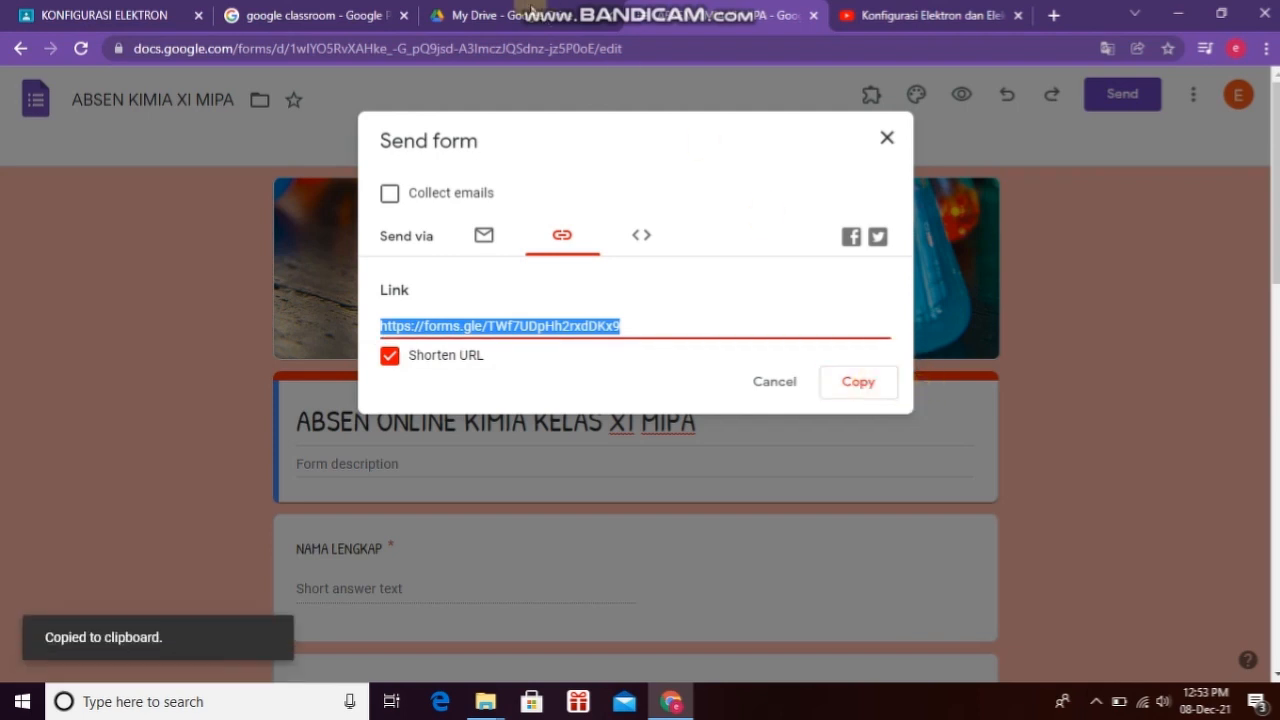
left_click(125, 16)
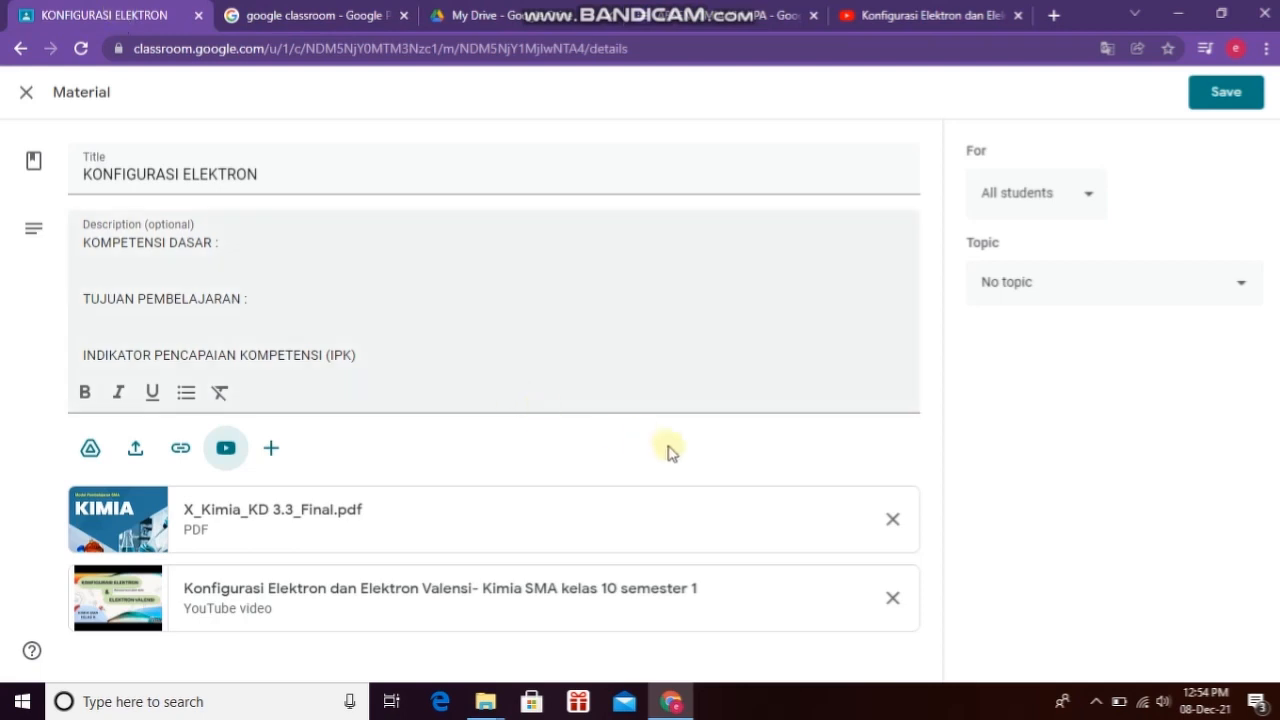
Step: Paste the copied form link as a link attachment on KONFIGURASI ELEKTRON and save the material
left_click(180, 450)
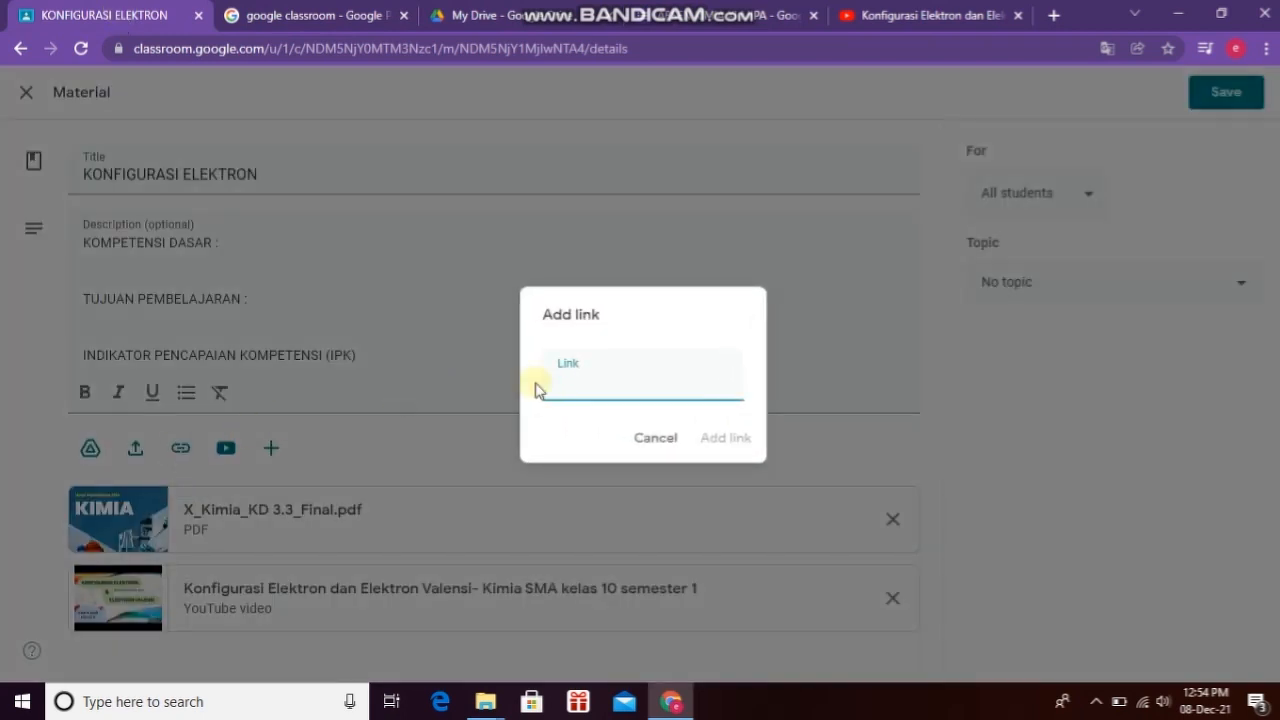
right_click(563, 382)
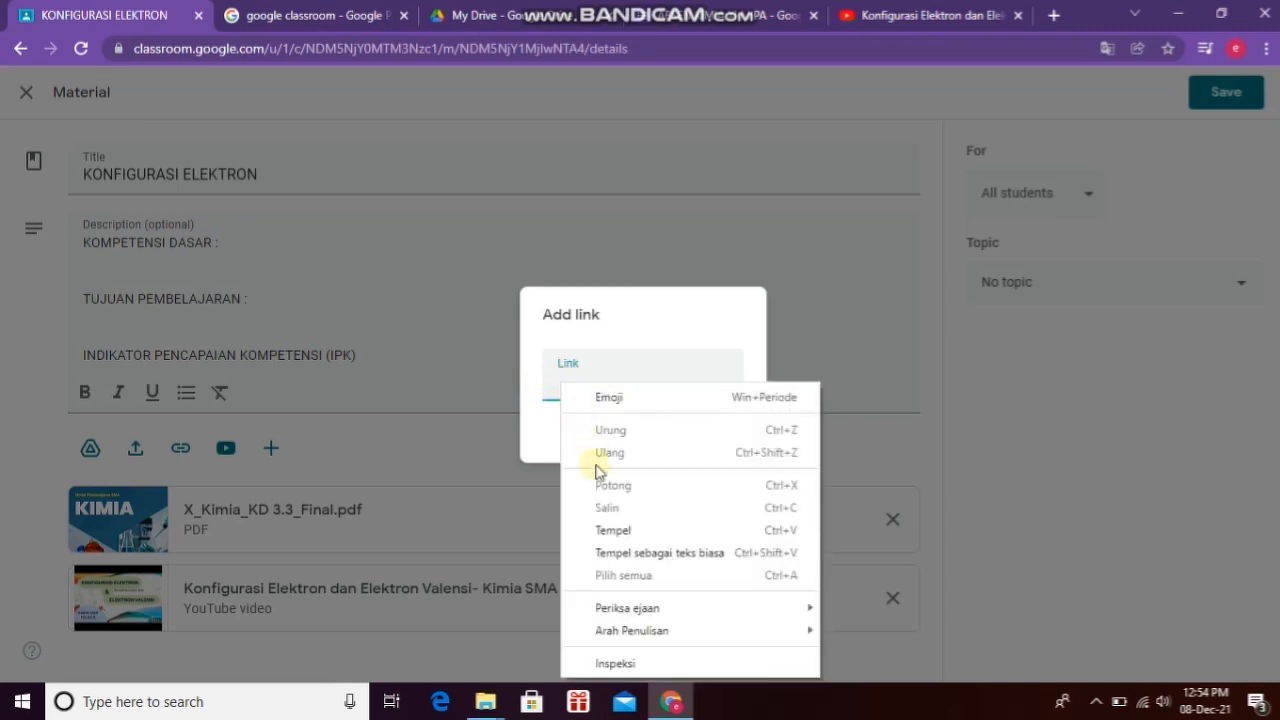
left_click(611, 527)
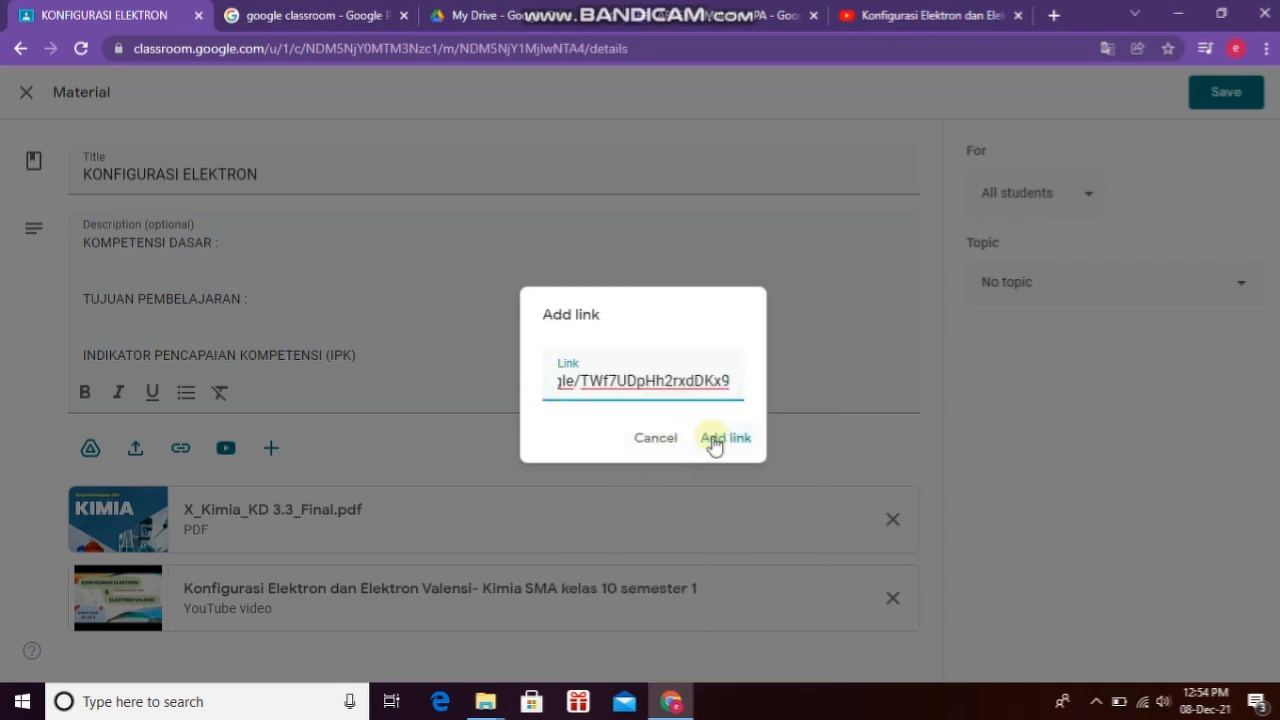
left_click(714, 443)
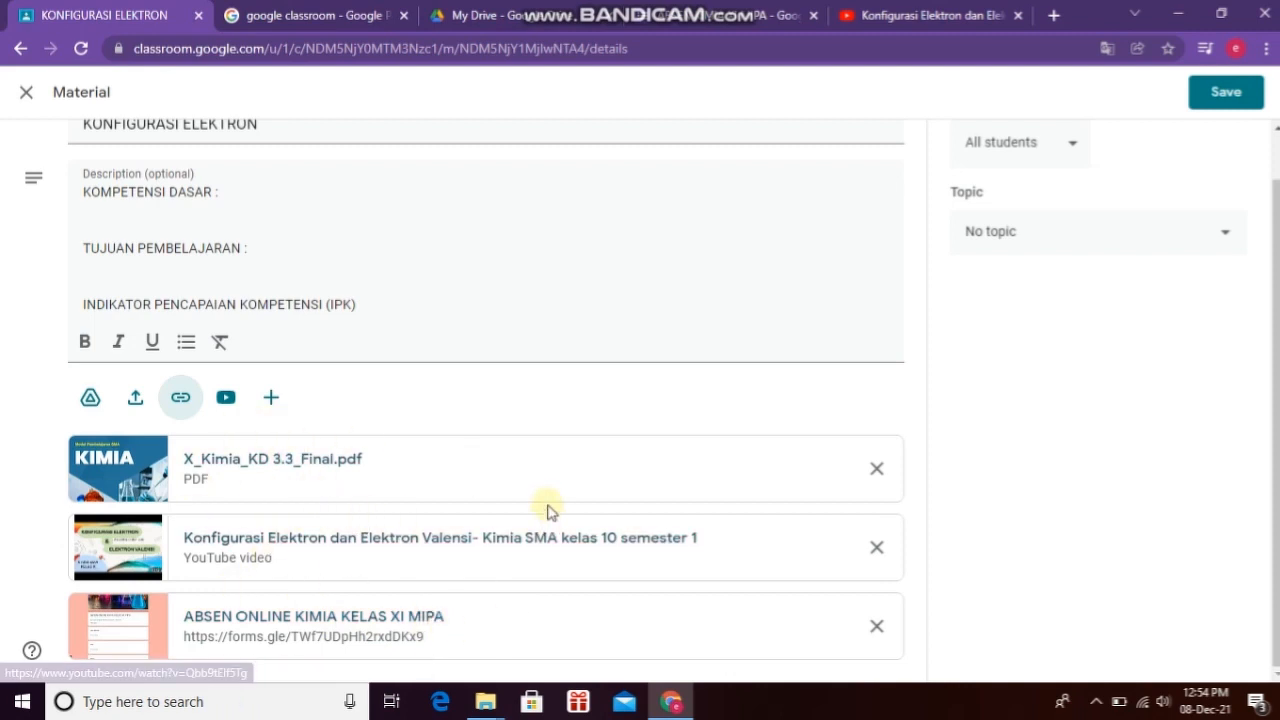
scroll(549, 509, "up", 1)
left_click(1219, 104)
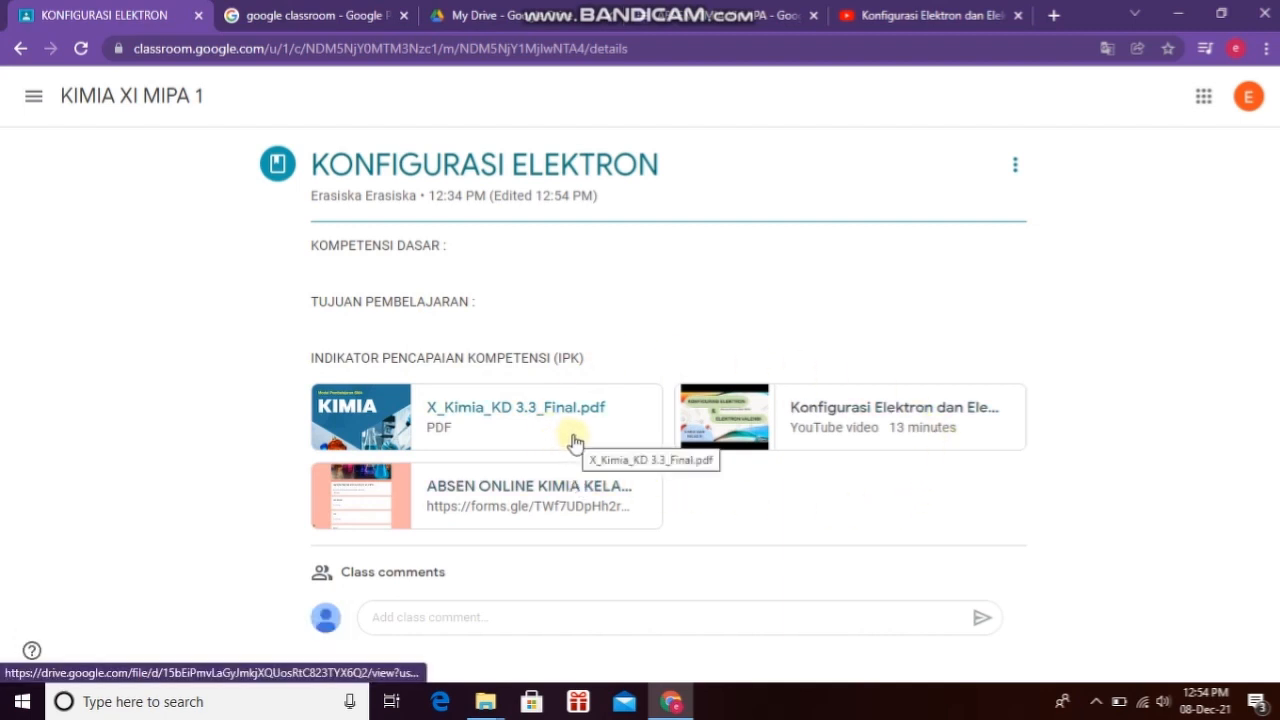
Step: Go to the KIMIA XI MIPA 1 stream, then view its People list
left_click(143, 100)
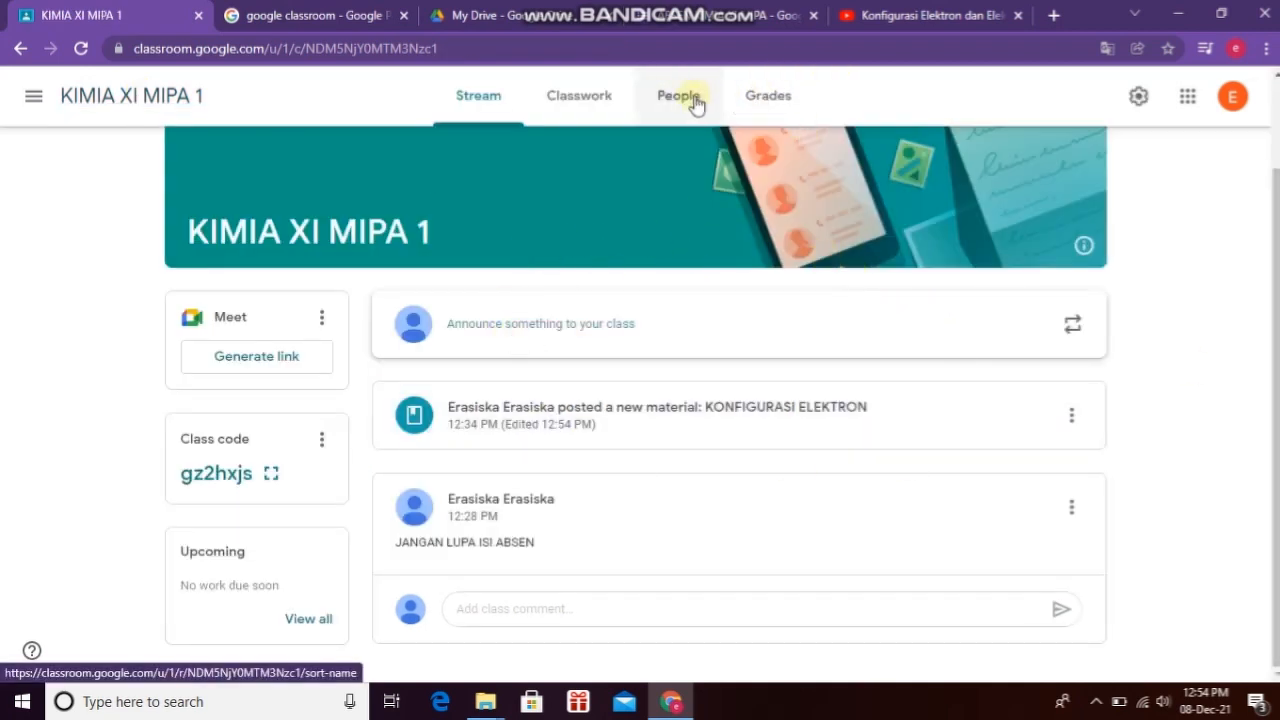
left_click(663, 107)
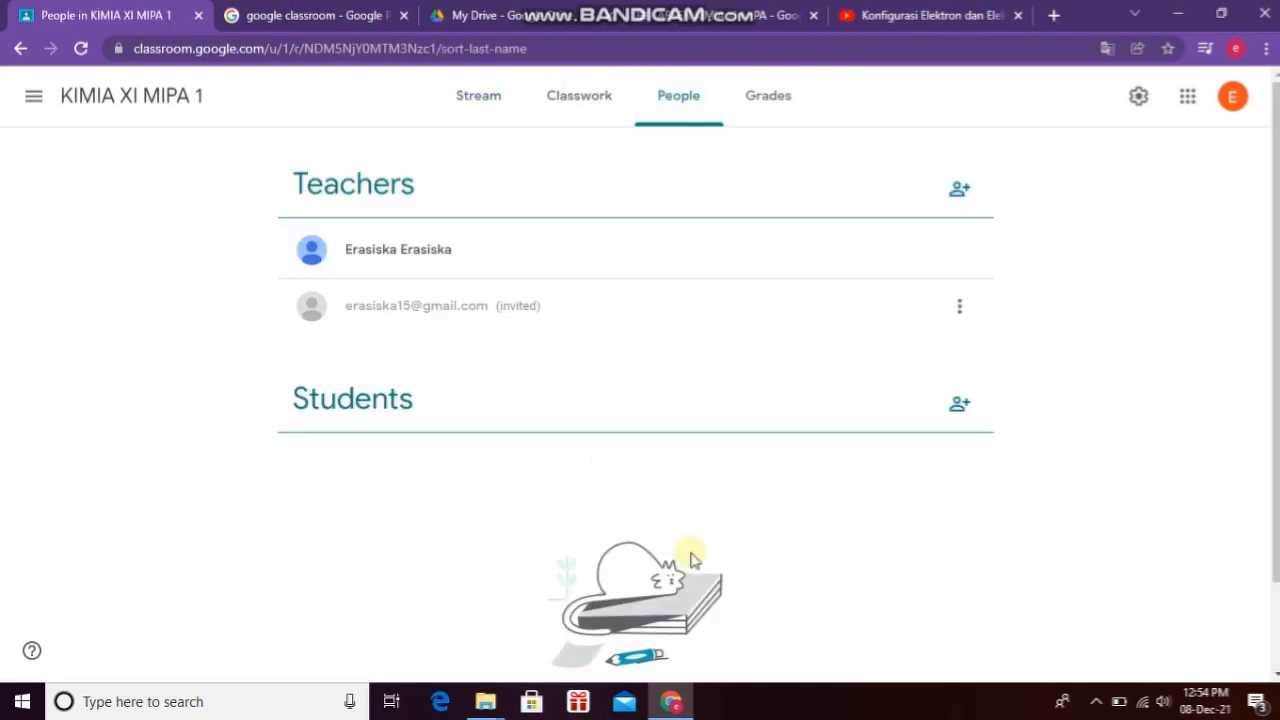
scroll(690, 556, "down", 1)
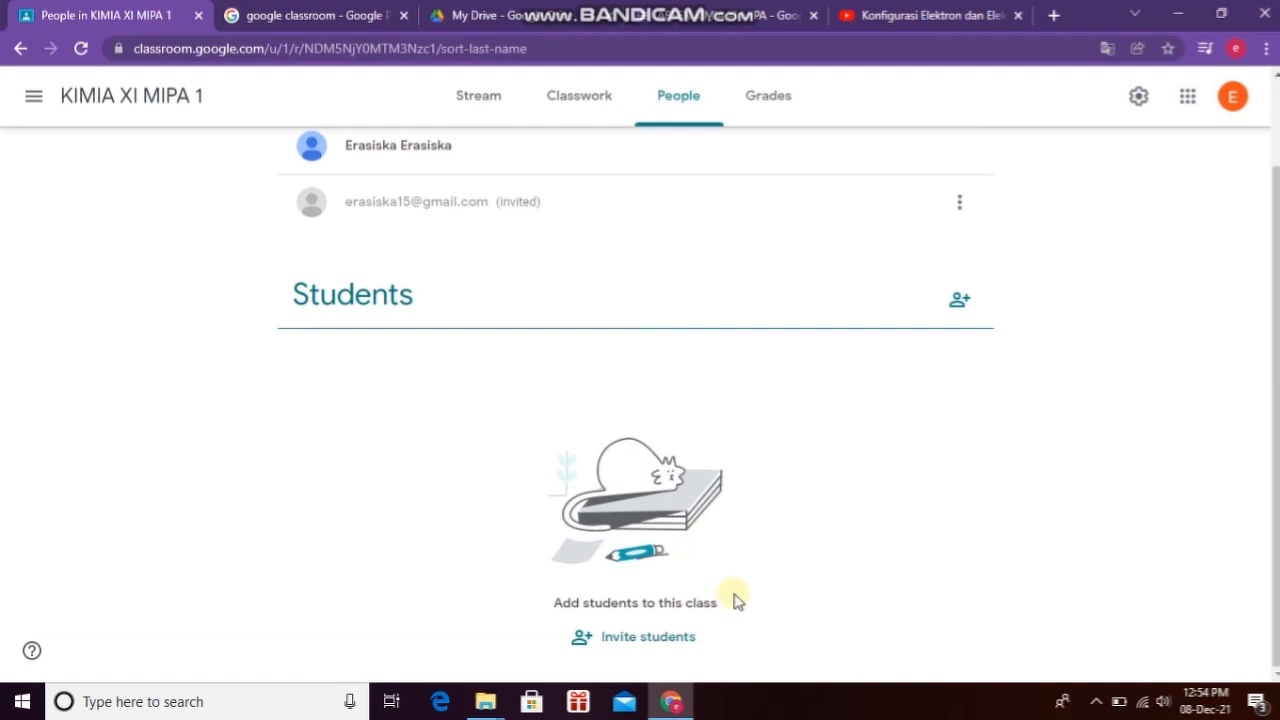
Step: Send a class invitation to one student by entering the student's e-mail address
left_click(642, 640)
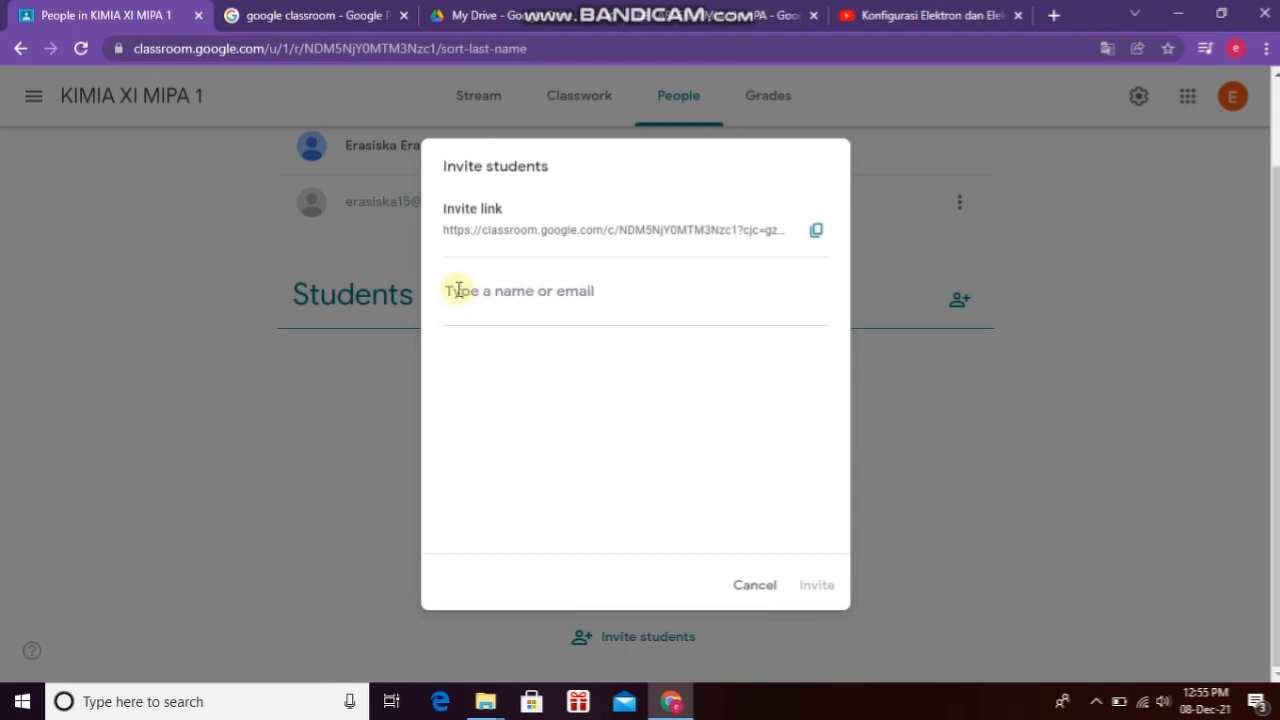
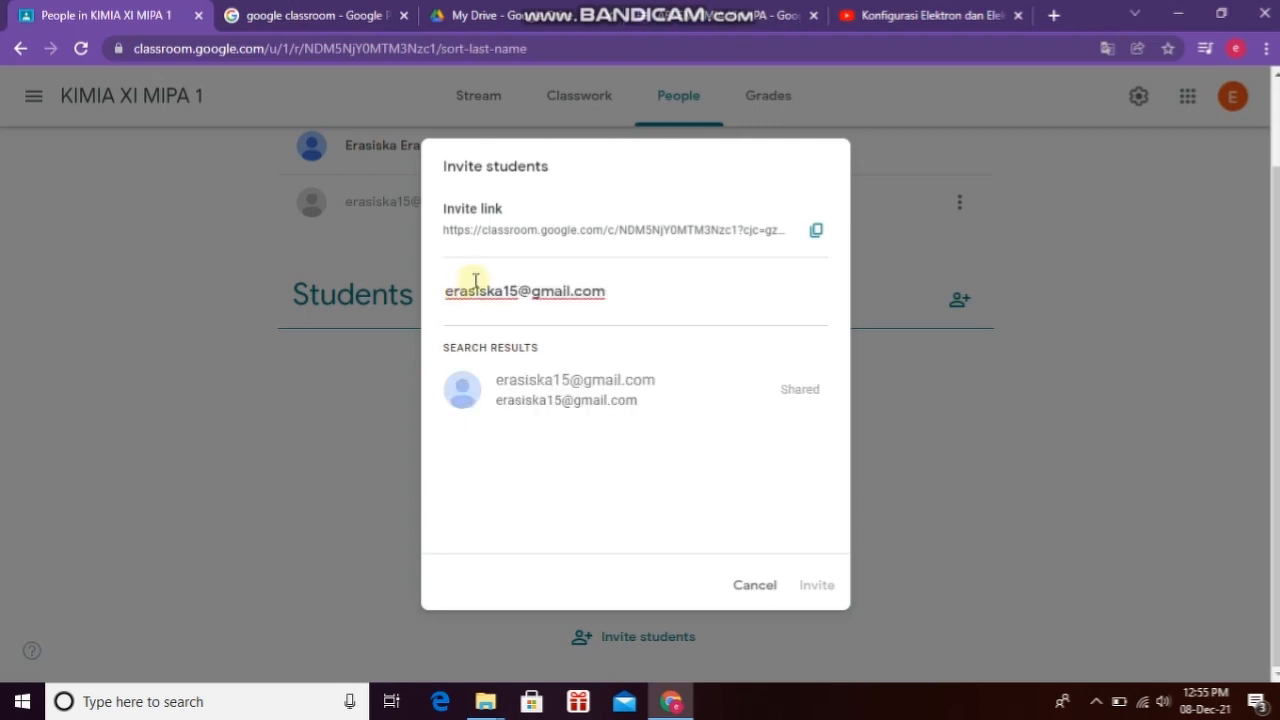
left_click(597, 393)
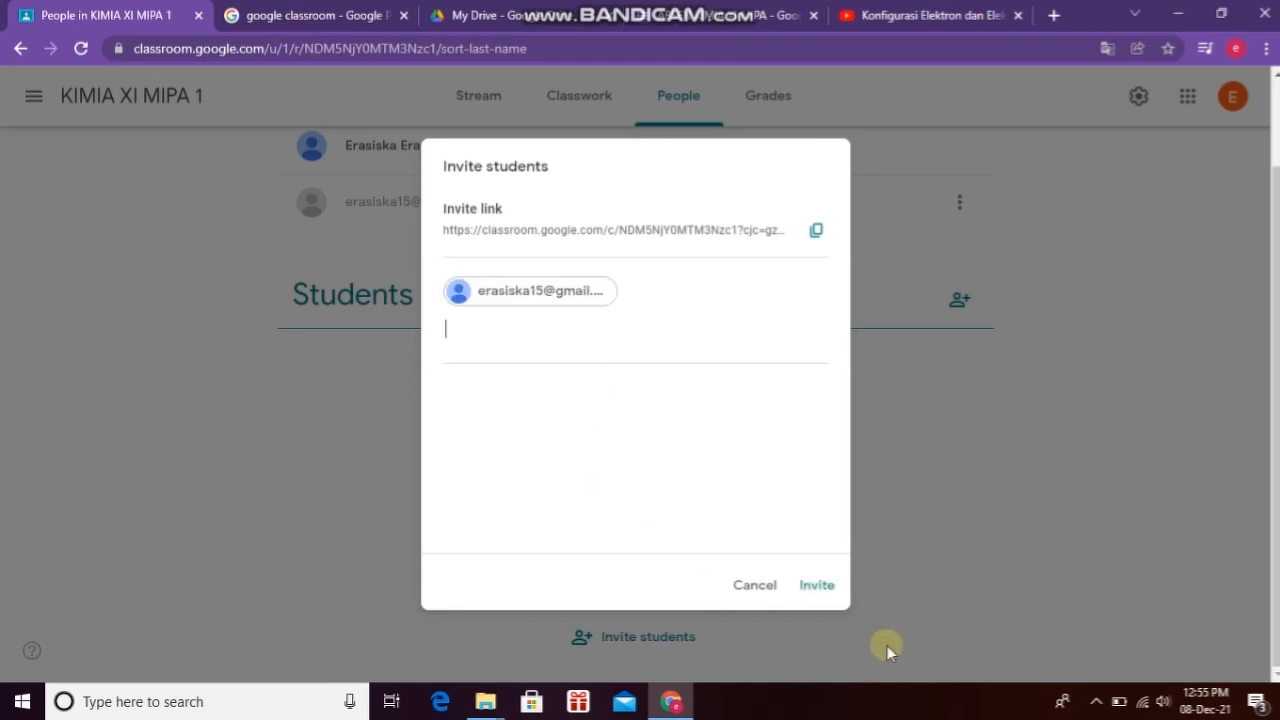
left_click(818, 587)
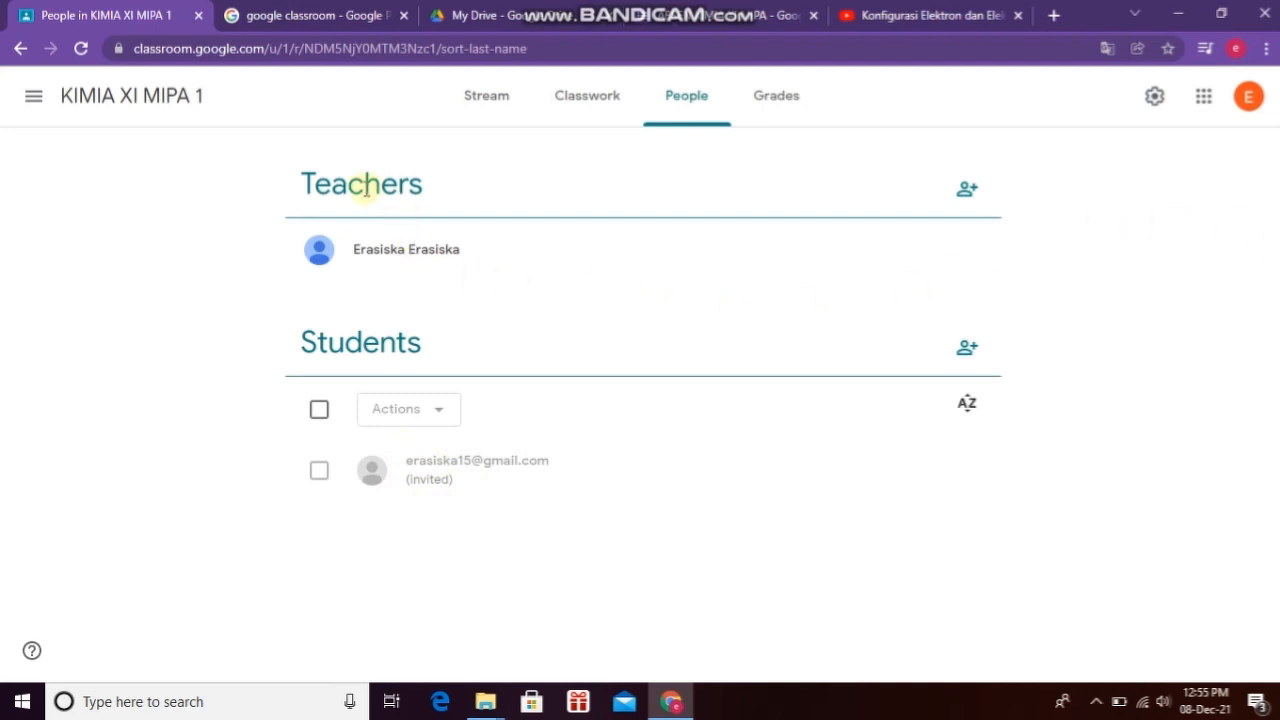
Step: Send a teacher invitation for KIMIA XI MIPA 1 to the co-teacher's e-mail address
left_click(967, 199)
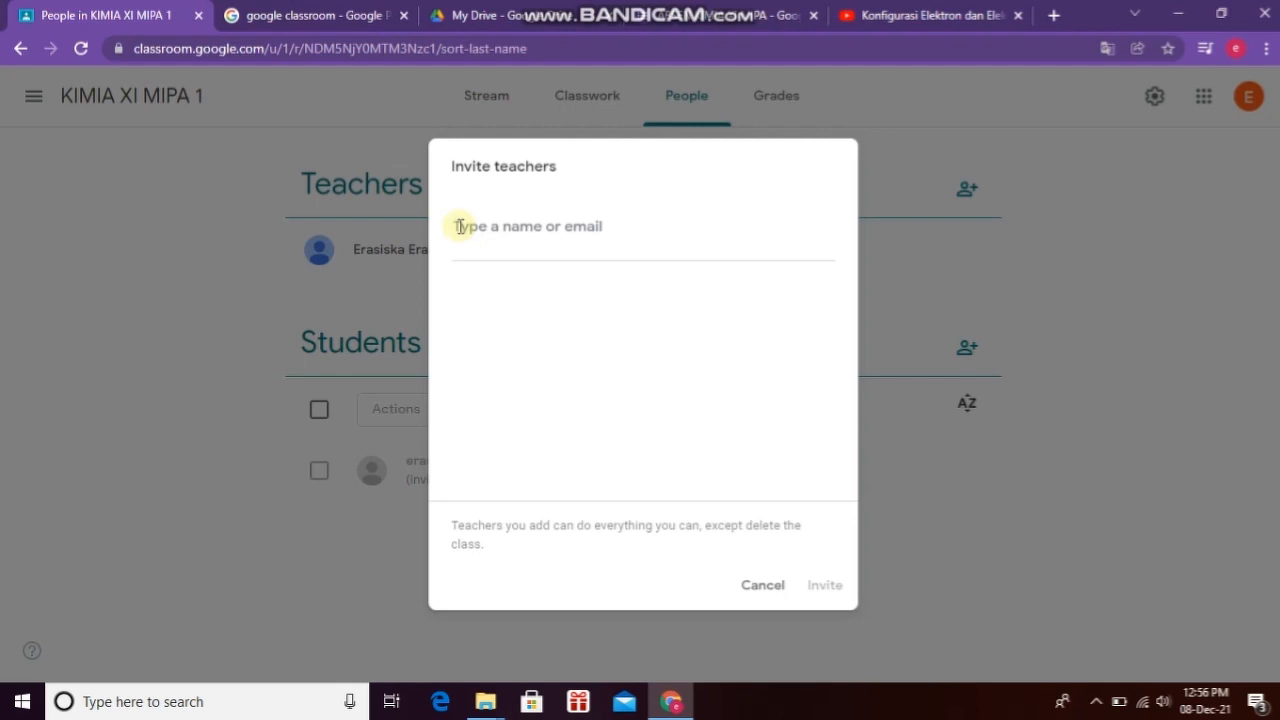
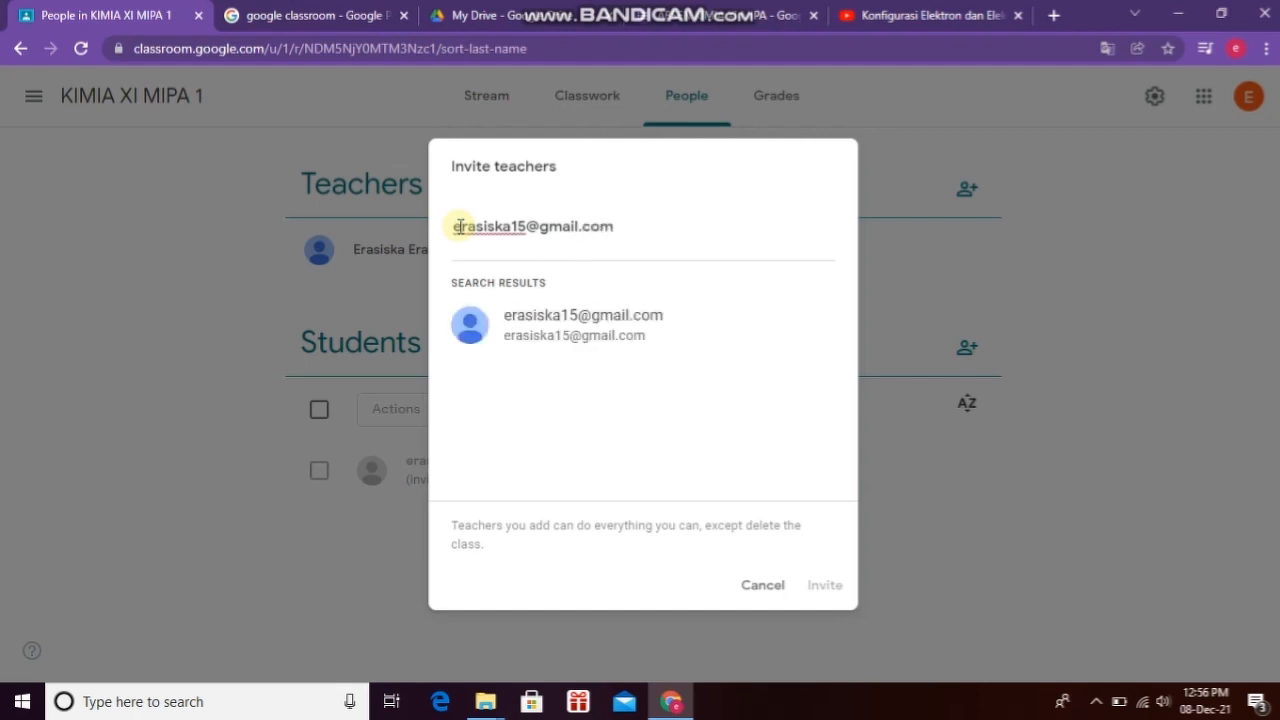
left_click(557, 333)
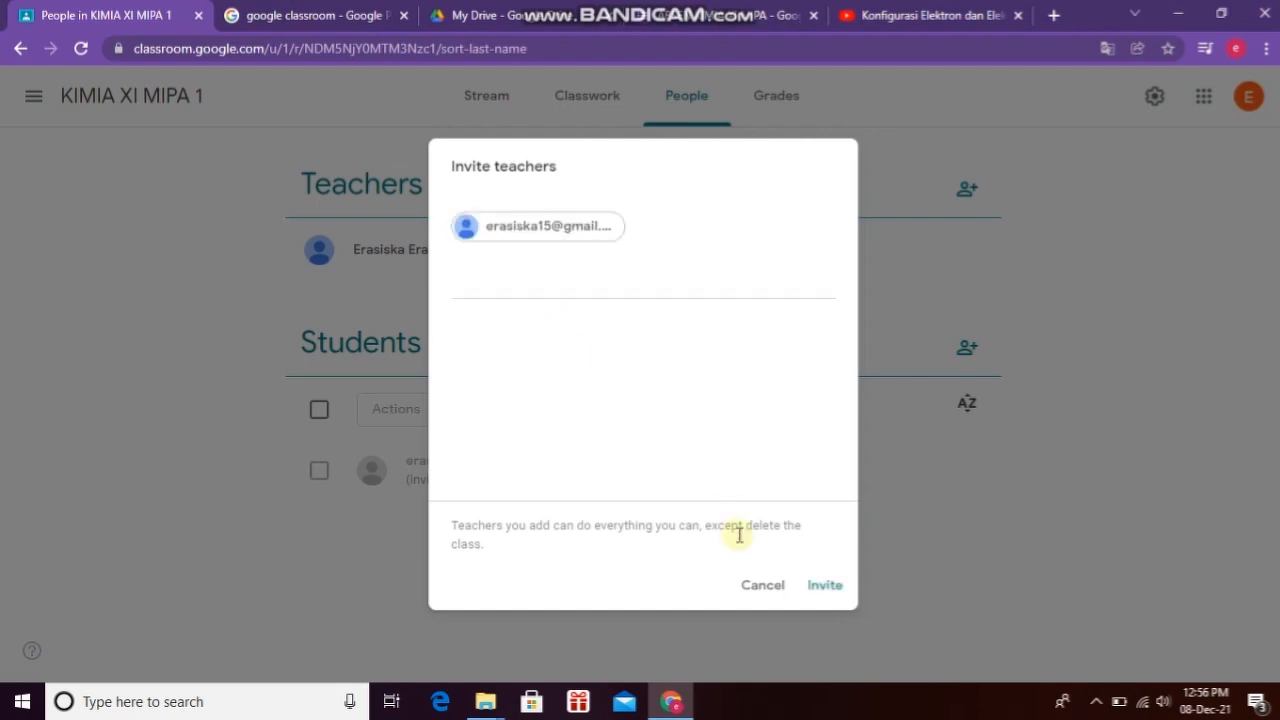
left_click(826, 590)
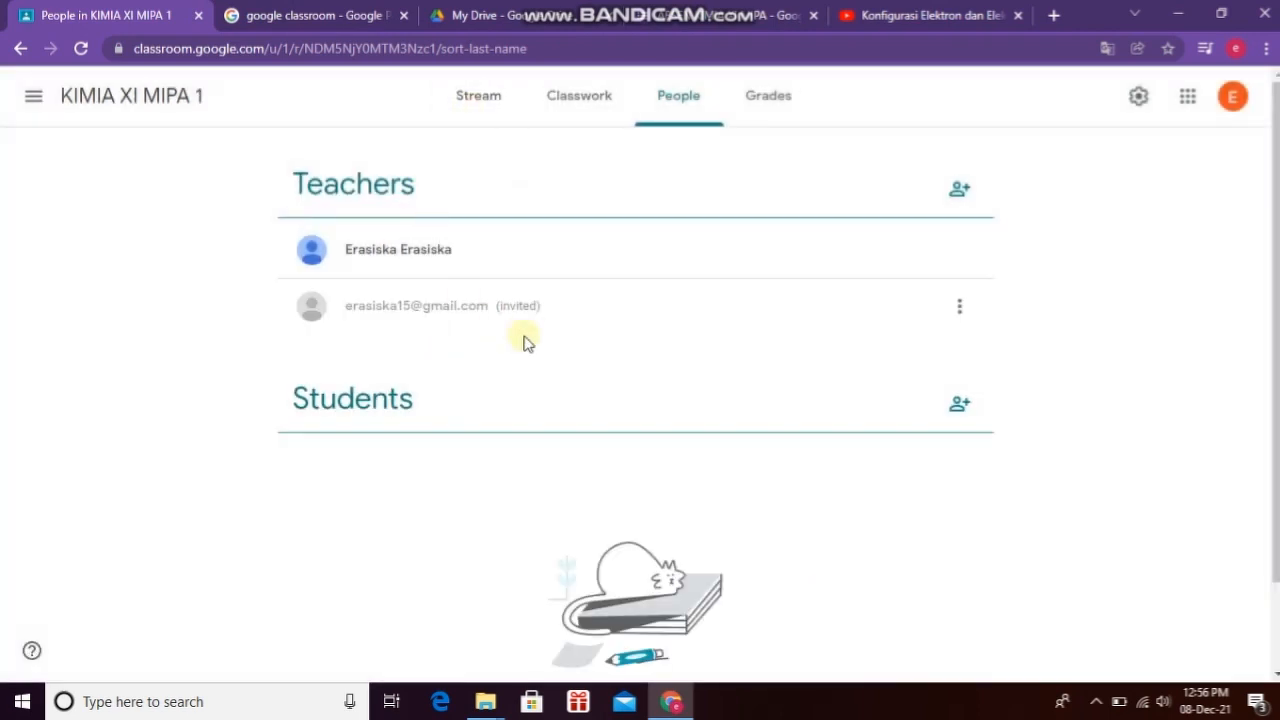
Step: Switch between the Stream and People pages, ending on the KIMIA XI MIPA 1 stream
scroll(563, 327, "down", 1)
scroll(563, 338, "up", 1)
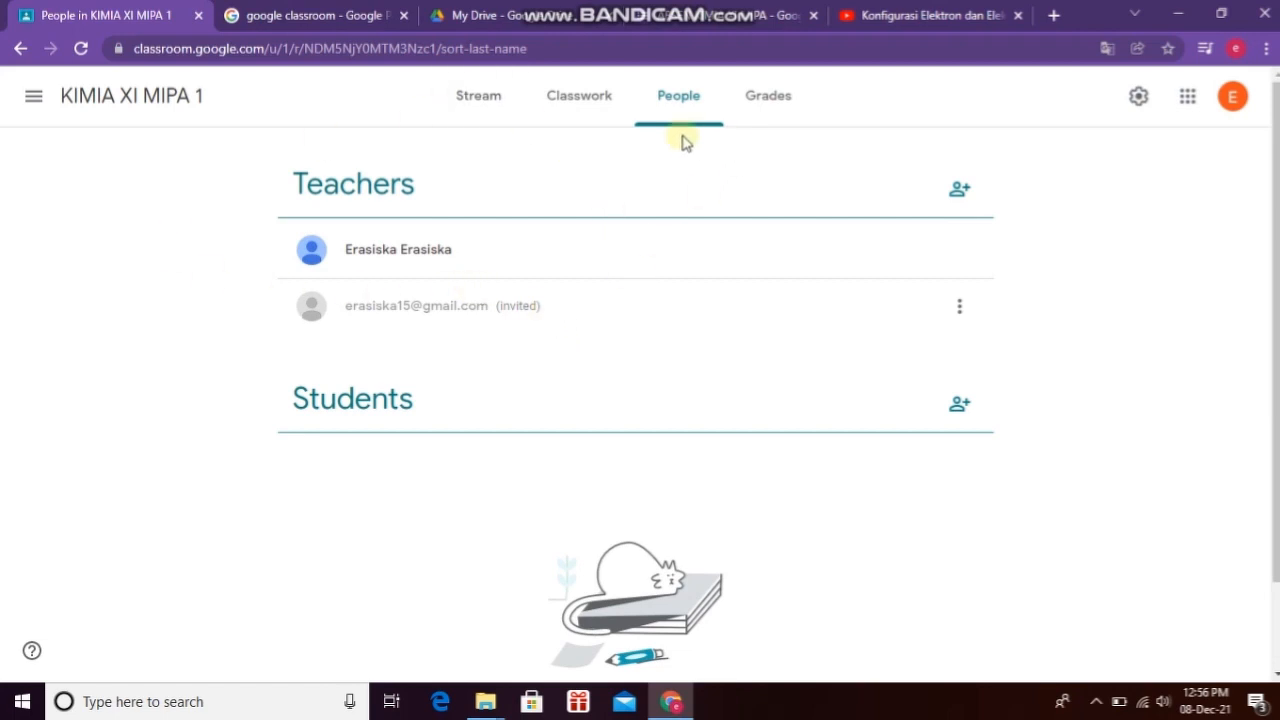
left_click(478, 97)
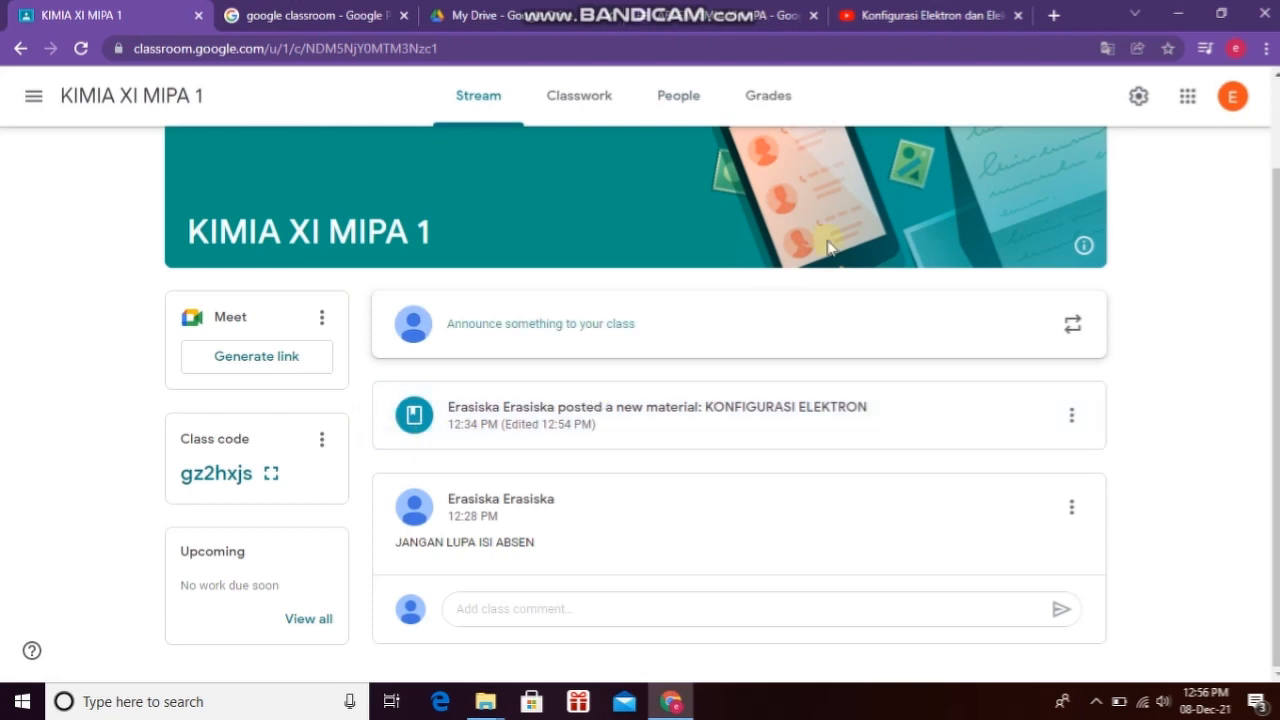
left_click(672, 105)
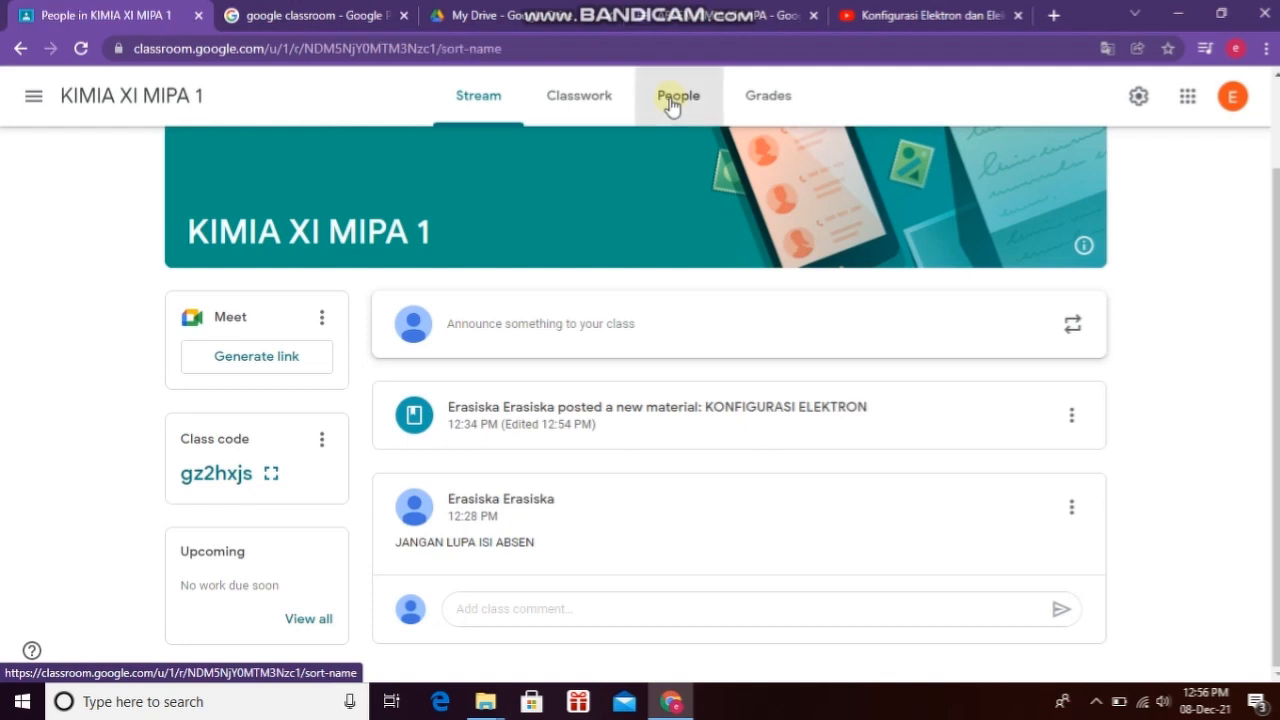
left_click(491, 108)
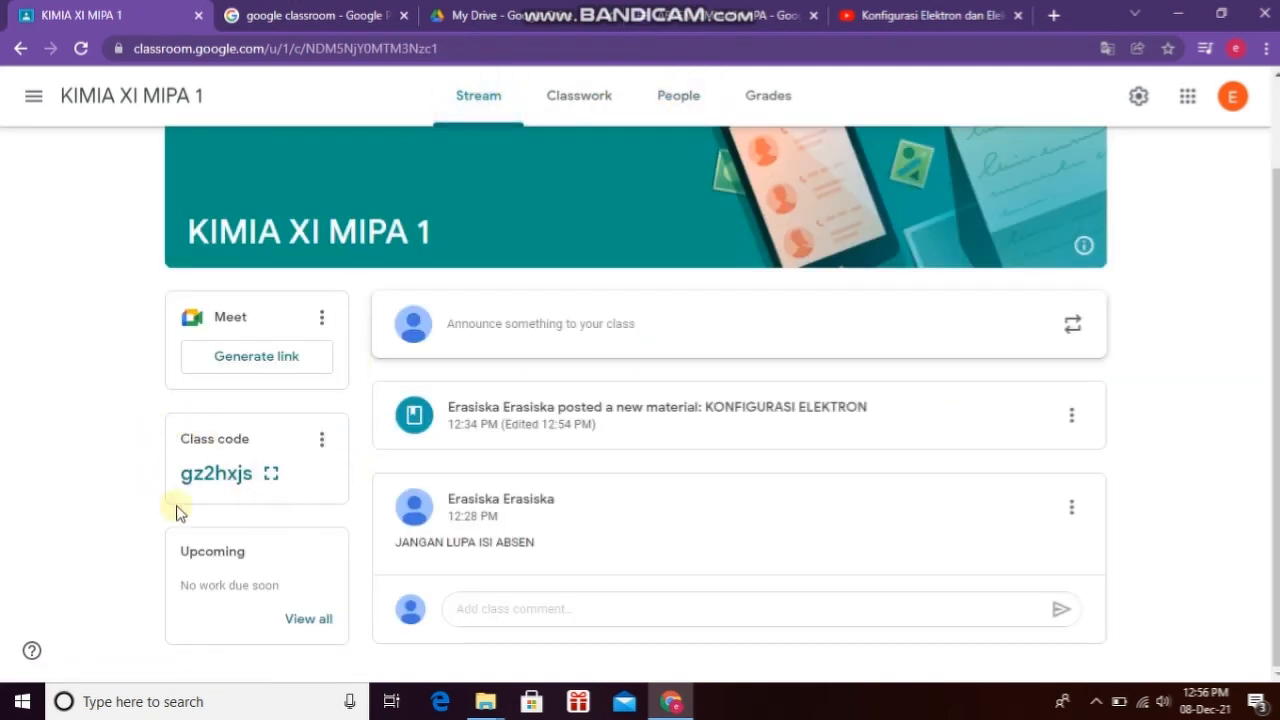